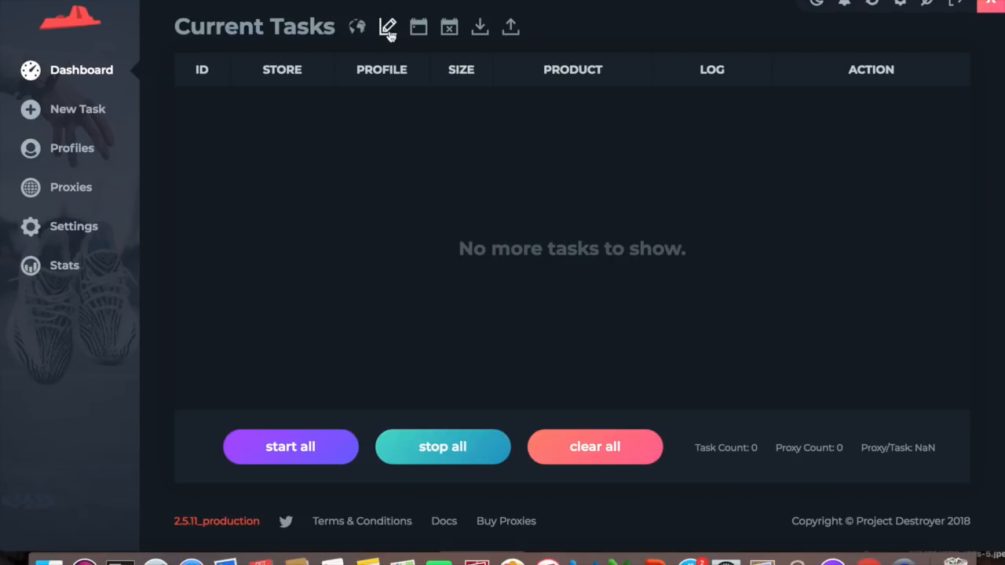
Examine the mass-edit form's Monitor, Size, Style, Site Password and Enable options, leaving the form unsaved.
{"action": "left_click", "coordinate": [388, 30]}
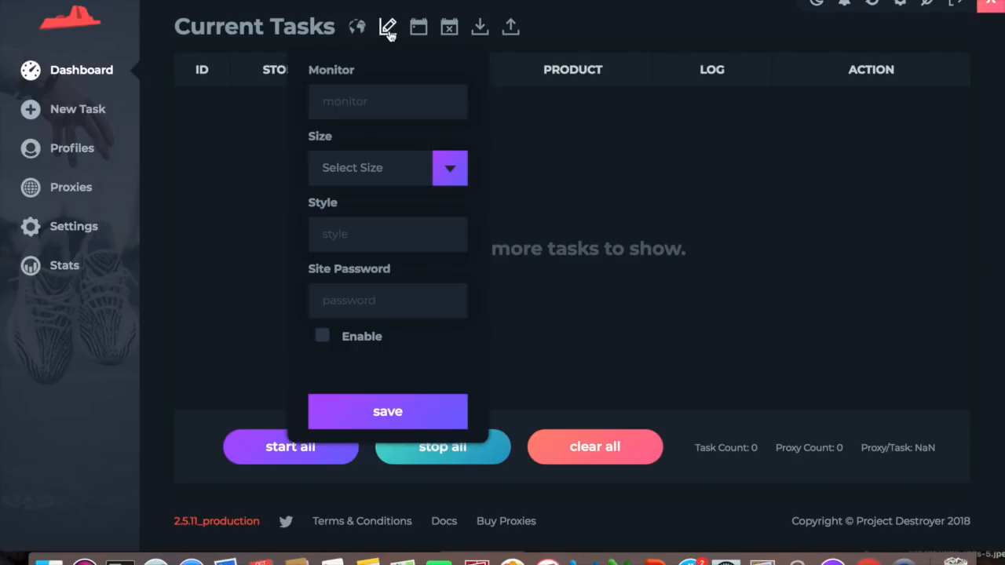
{"action": "left_click", "coordinate": [392, 98]}
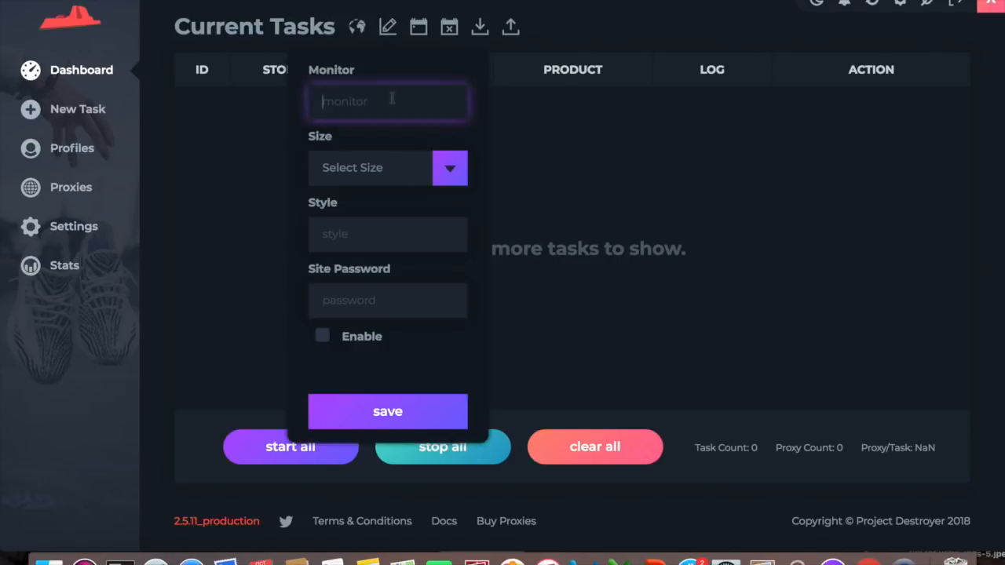
{"action": "left_click", "coordinate": [446, 168]}
{"action": "scroll", "coordinate": [396, 255], "scroll_direction": "down", "scroll_amount": 5}
{"action": "scroll", "coordinate": [359, 40], "scroll_direction": "up", "scroll_amount": 2}
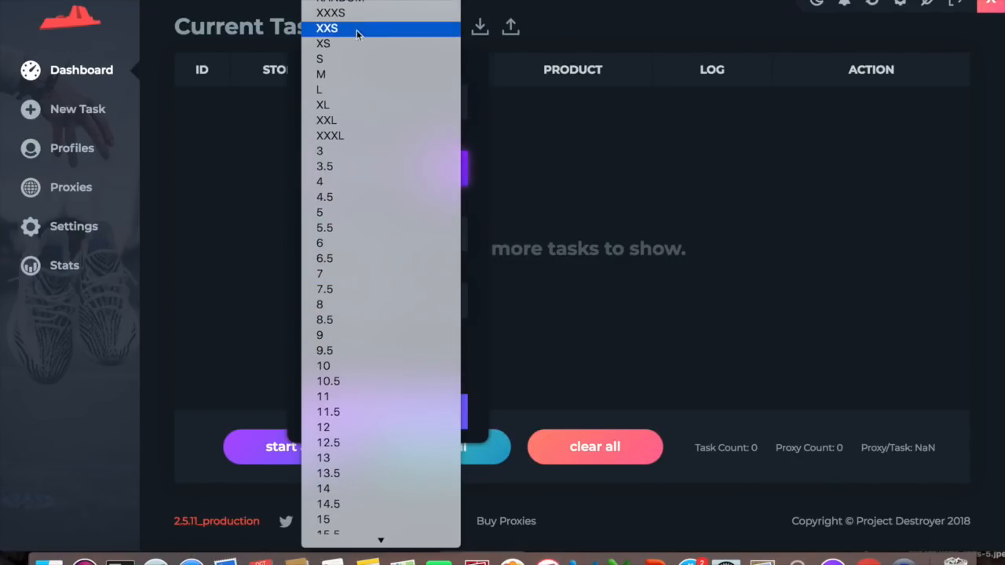
{"action": "scroll", "coordinate": [370, 351], "scroll_direction": "down", "scroll_amount": 3}
{"action": "left_click", "coordinate": [599, 206]}
{"action": "left_click", "coordinate": [398, 235]}
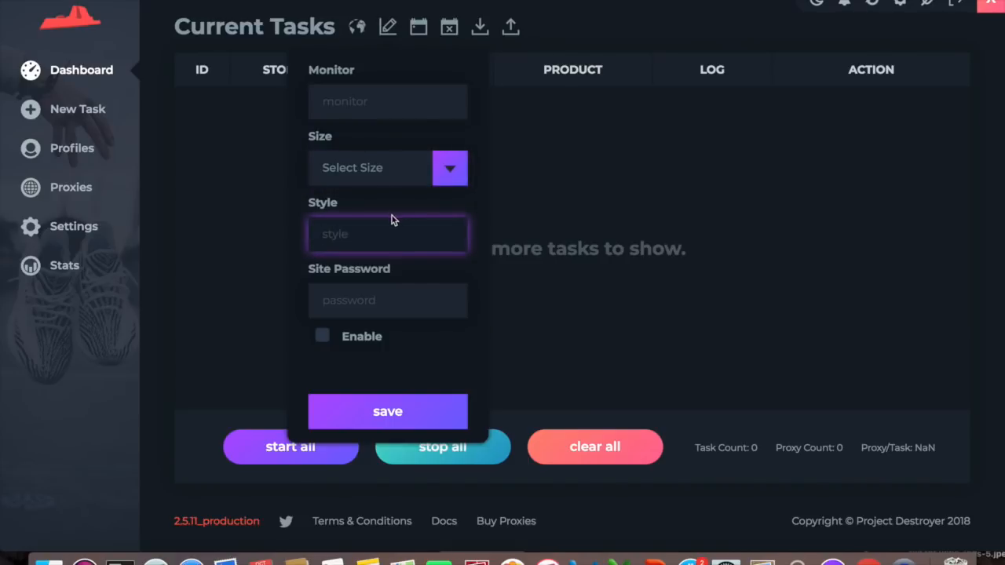
{"action": "left_click", "coordinate": [371, 305]}
{"action": "left_click", "coordinate": [325, 336]}
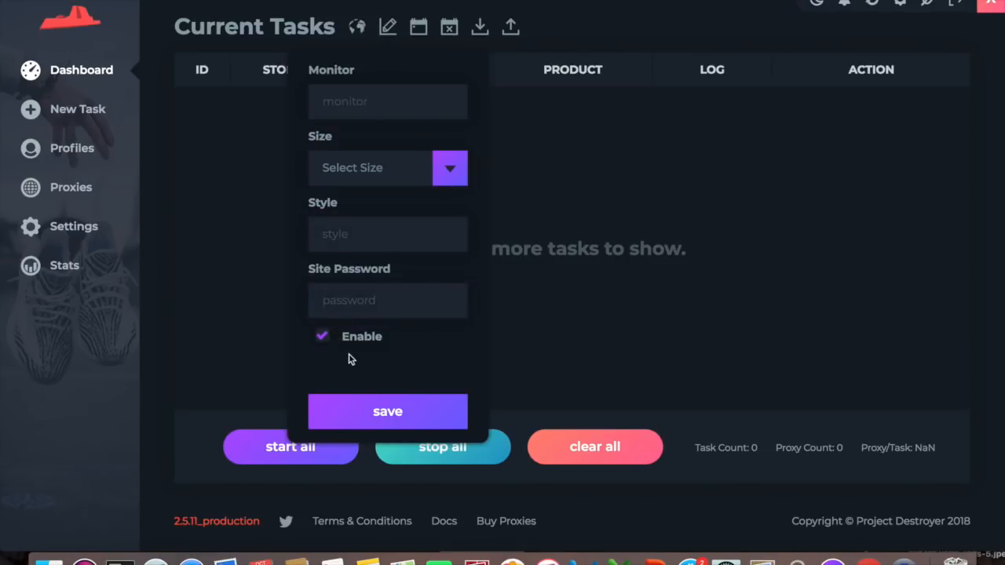
{"action": "left_click", "coordinate": [365, 337]}
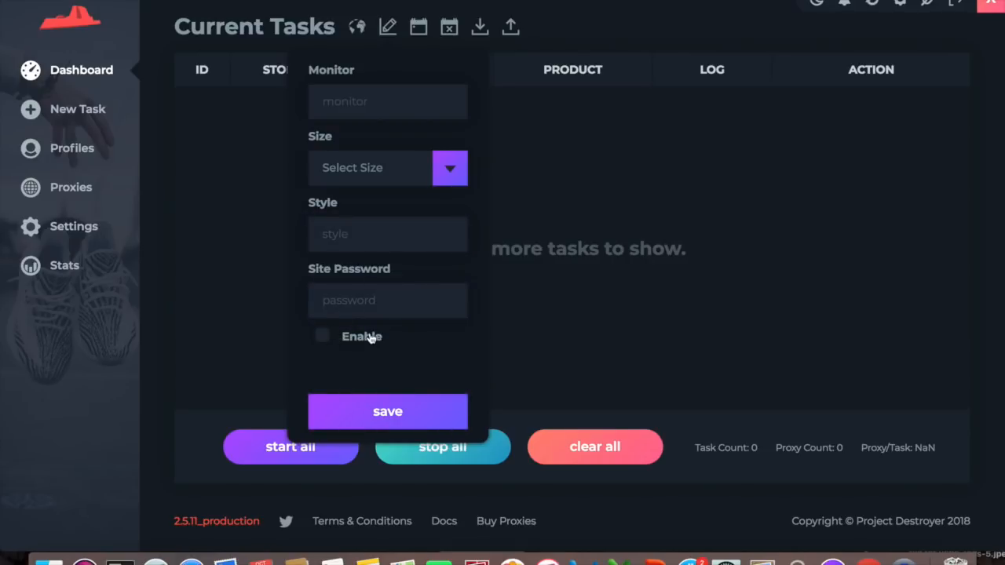
{"action": "left_click", "coordinate": [525, 151]}
Try a task schedule of 10/11/2018 at 09:59:52 and close the schedule form without saving.
{"action": "left_click", "coordinate": [416, 32]}
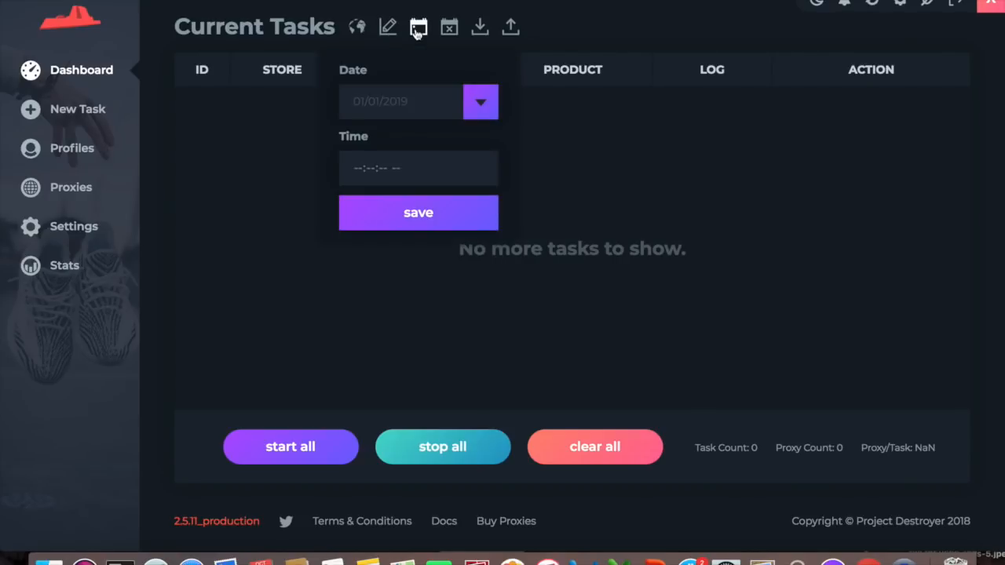
{"action": "left_click", "coordinate": [476, 101]}
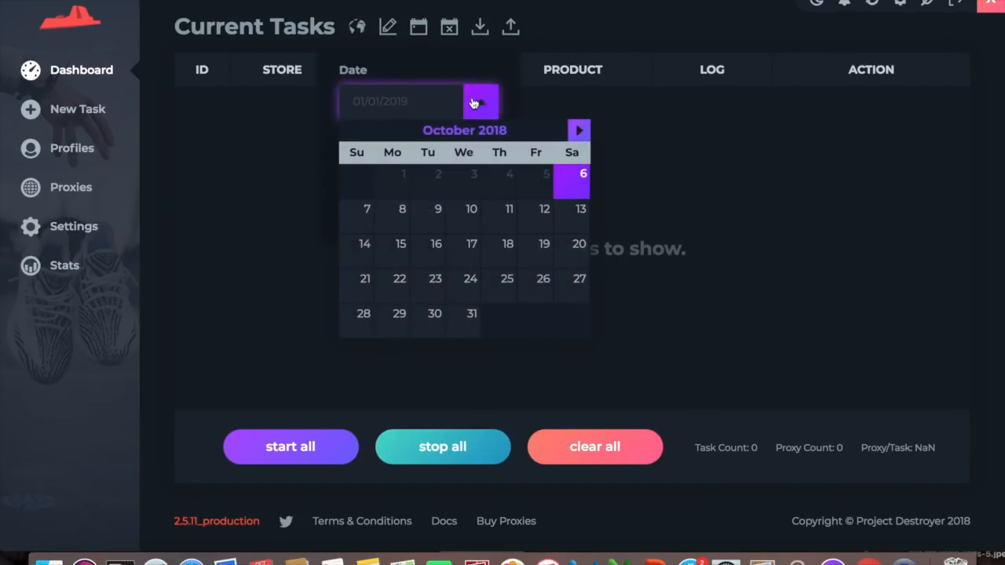
{"action": "left_click", "coordinate": [508, 223]}
{"action": "left_click", "coordinate": [355, 170]}
{"action": "type", "text": "09:--:-- --"}
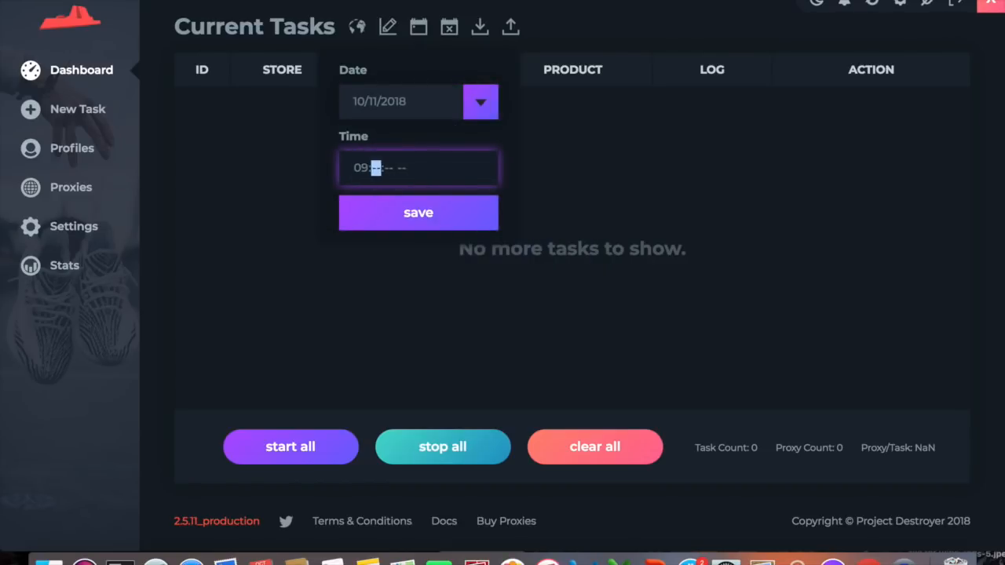
{"action": "type", "text": "59"}
{"action": "type", "text": "05"}
{"action": "type", "text": "2"}
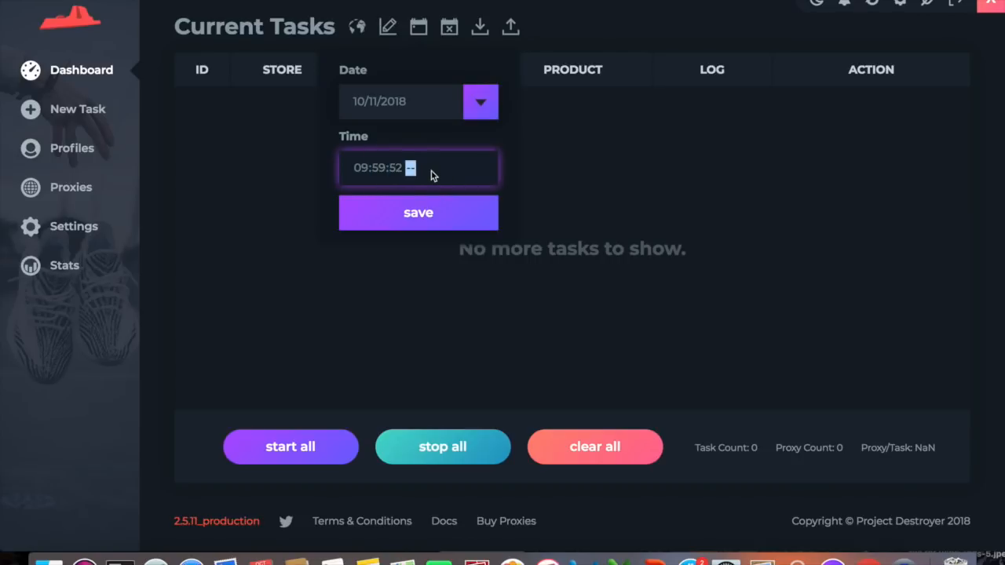
{"action": "type", "text": "ap"}
{"action": "left_click", "coordinate": [541, 8]}
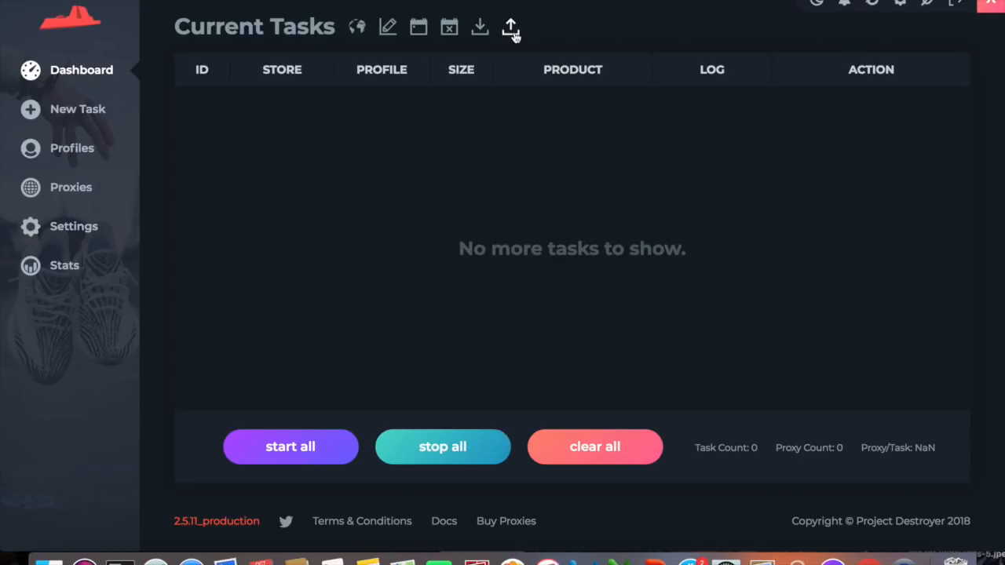
Preview the light theme before returning to dark, and read the version 2.5.11 update notes.
{"action": "left_click", "coordinate": [817, 4]}
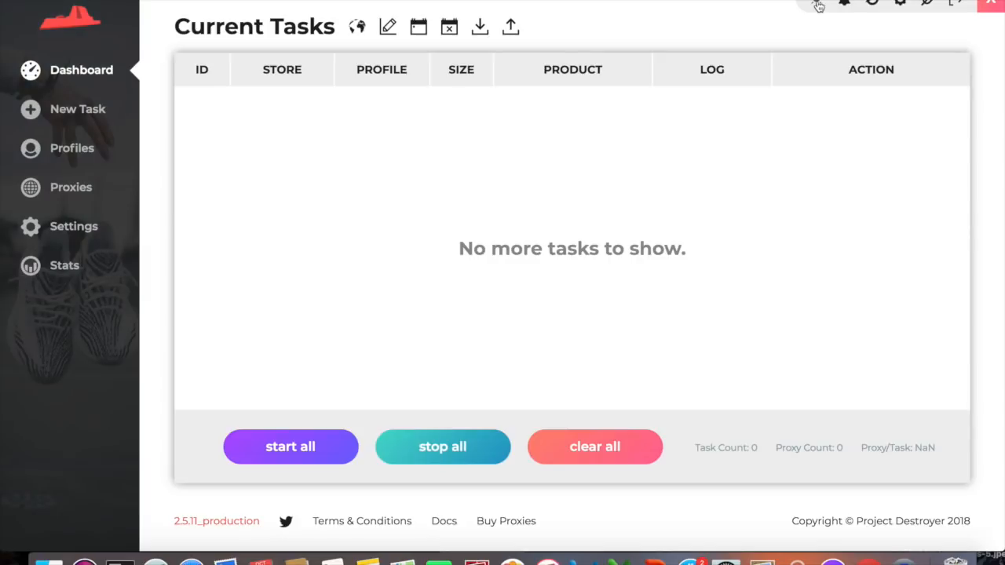
{"action": "left_click", "coordinate": [817, 5]}
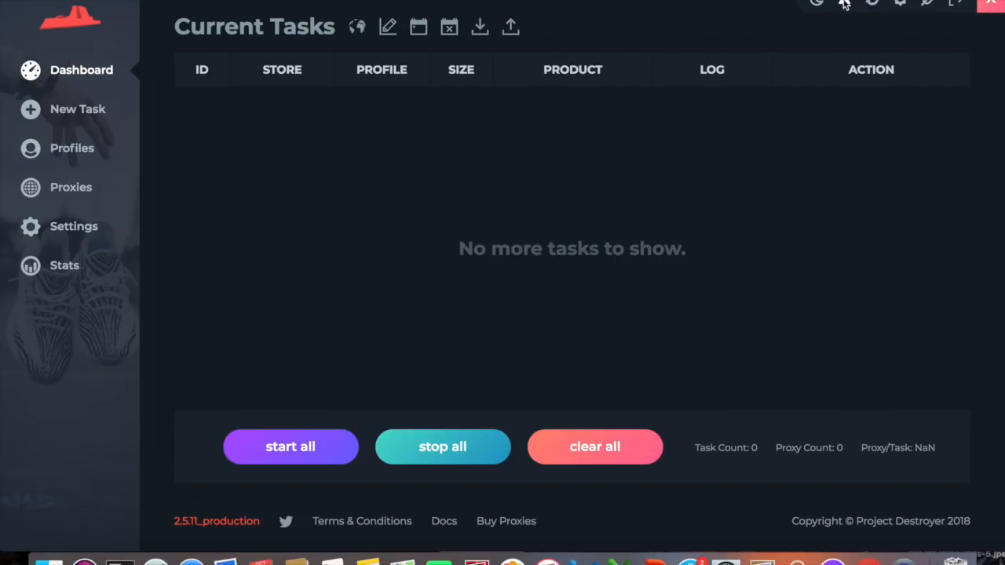
{"action": "left_click", "coordinate": [844, 4]}
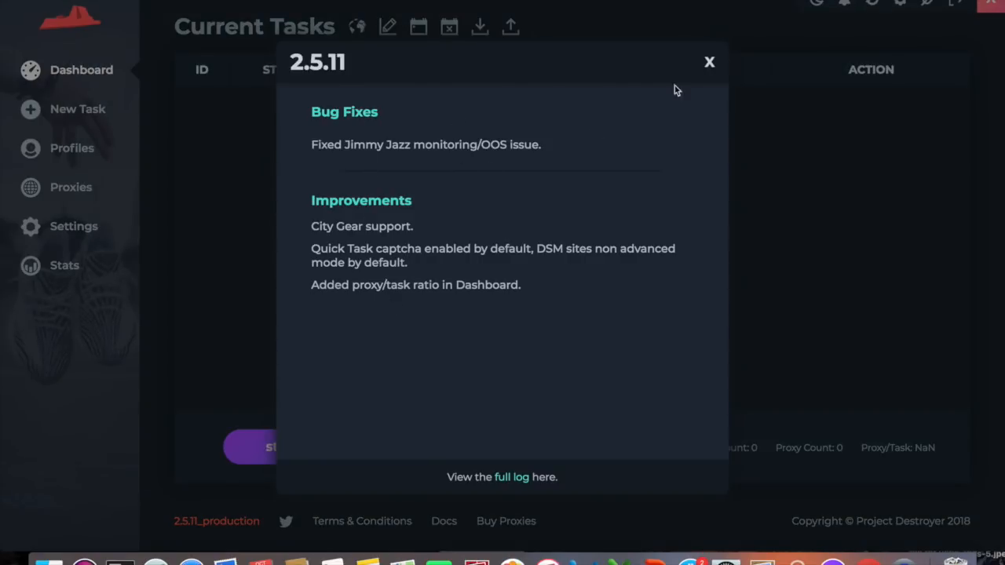
{"action": "left_click", "coordinate": [709, 64]}
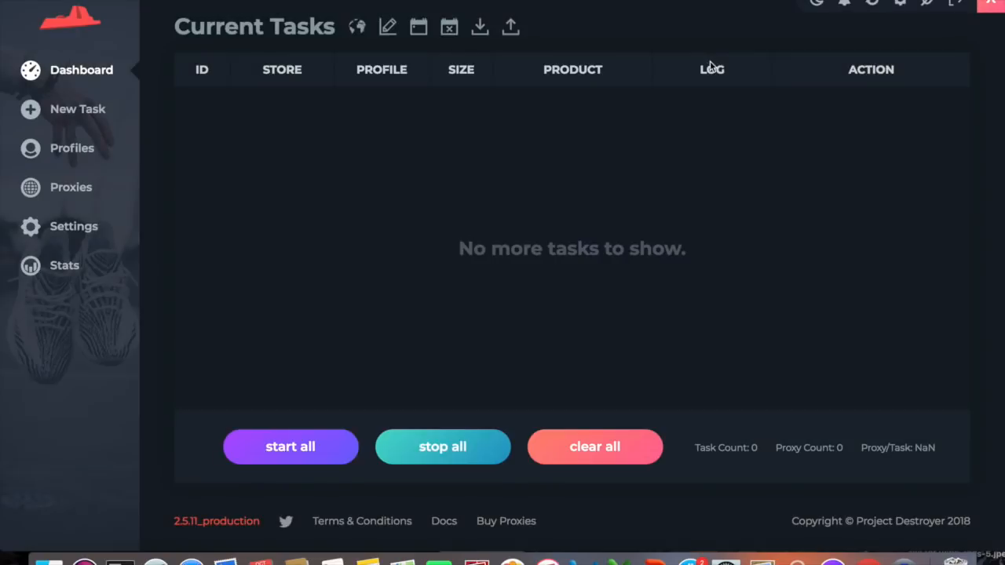
Open captcha harvester #1 and set its site to Supreme.
{"action": "left_click", "coordinate": [872, 5]}
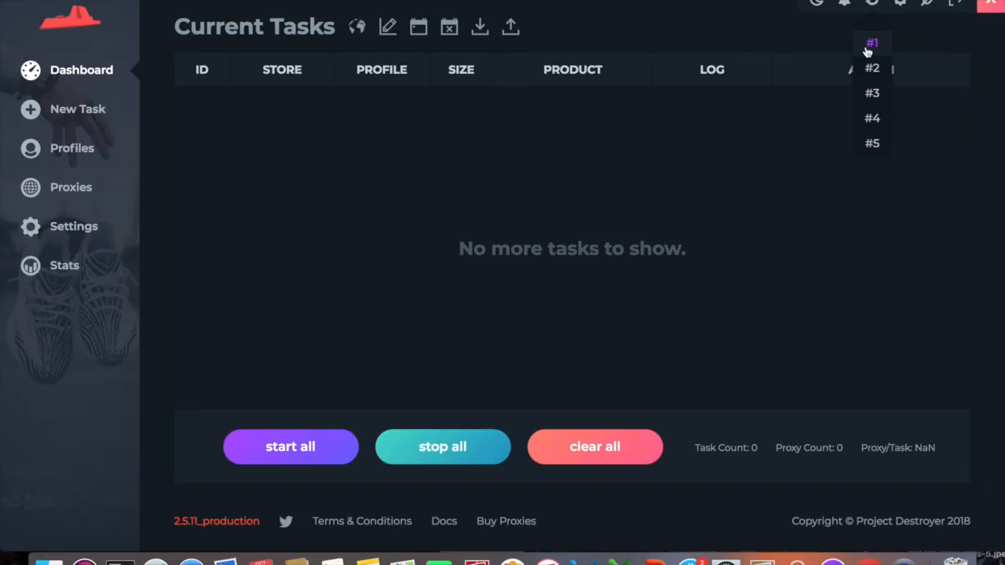
{"action": "left_click", "coordinate": [867, 47]}
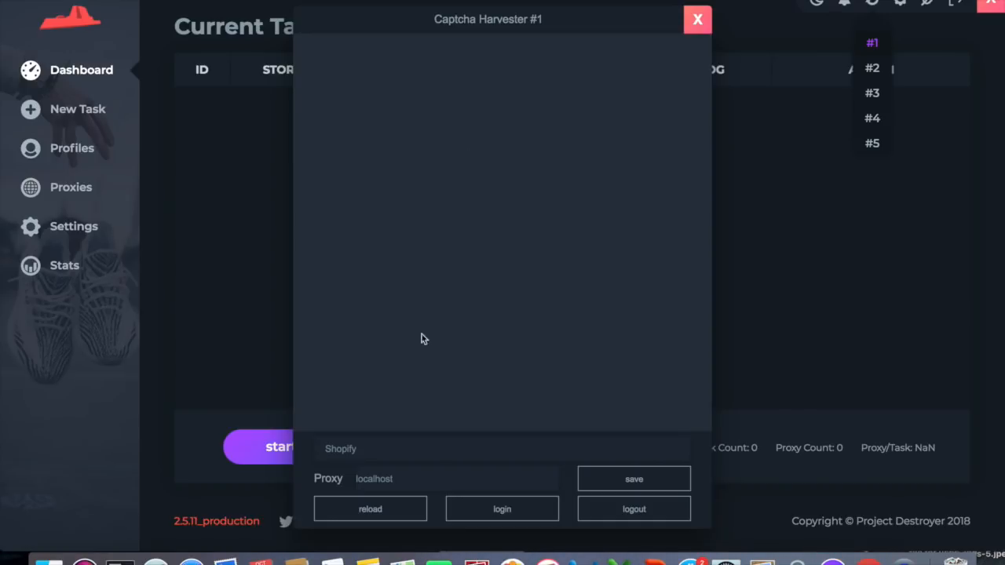
{"action": "left_click", "coordinate": [385, 450]}
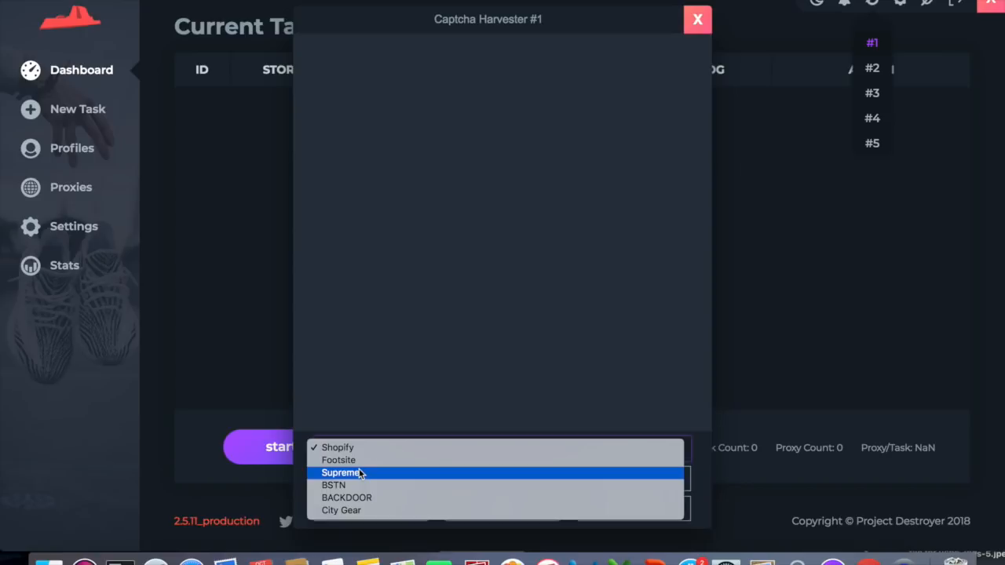
{"action": "left_click", "coordinate": [360, 473]}
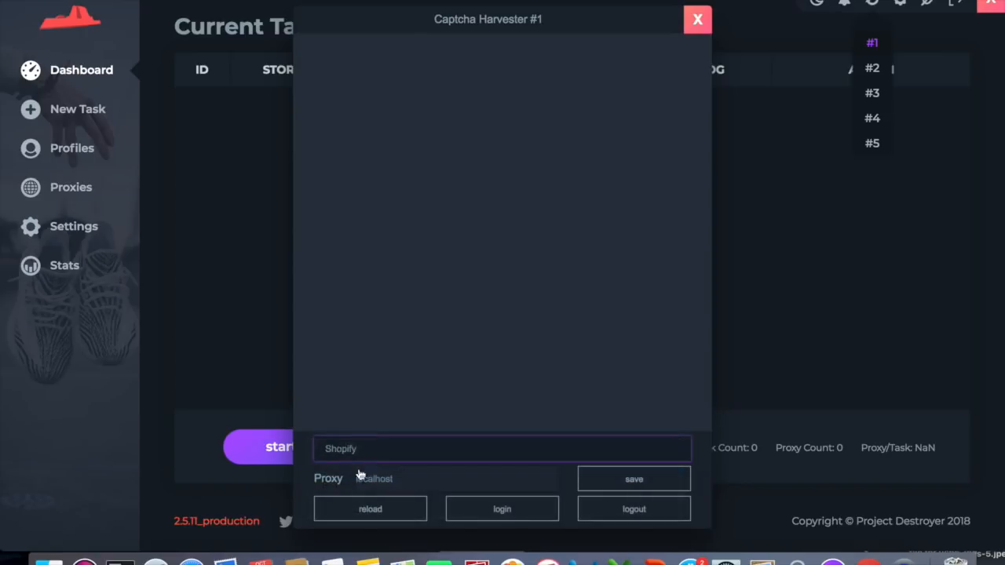
Log captcha harvester #1 in to a Google account, entering the account's e-mail and password.
{"action": "left_click", "coordinate": [485, 511]}
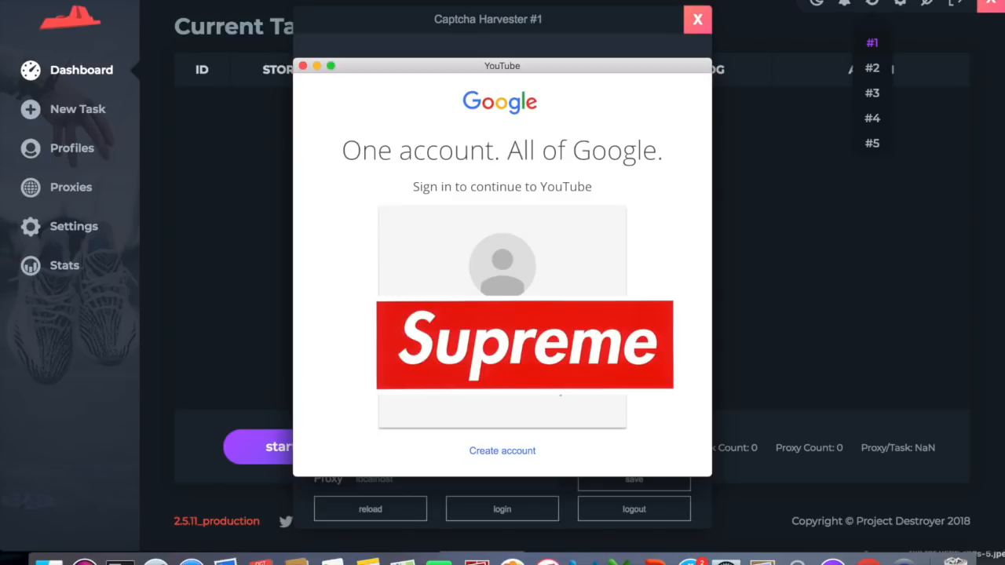
{"action": "key", "text": "Return"}
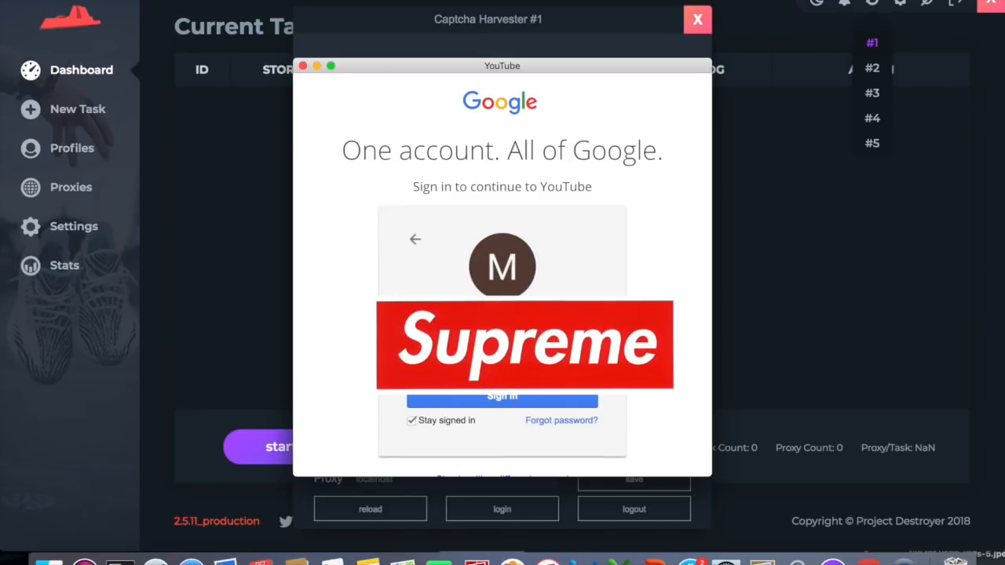
{"action": "key", "text": "Return"}
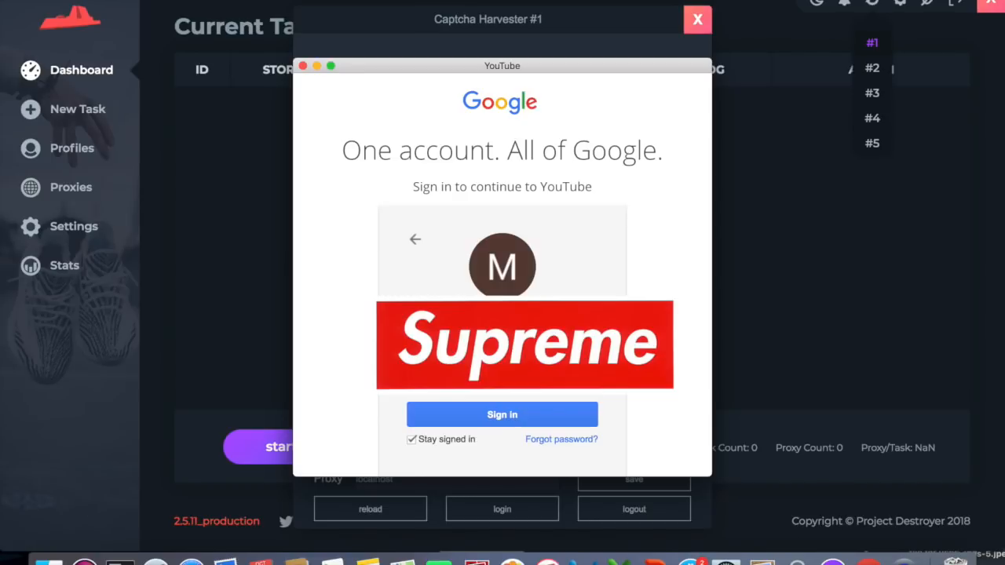
{"action": "key", "text": "Return"}
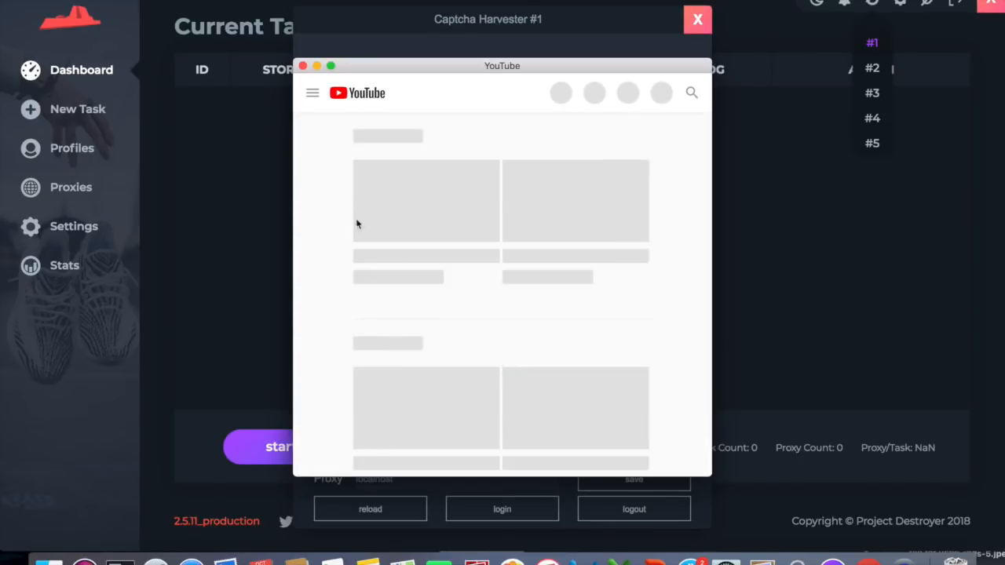
Search YouTube for music in the login window and play the video "Styx - Mr. Roboto (Relaid Audio)".
{"action": "left_click", "coordinate": [538, 93]}
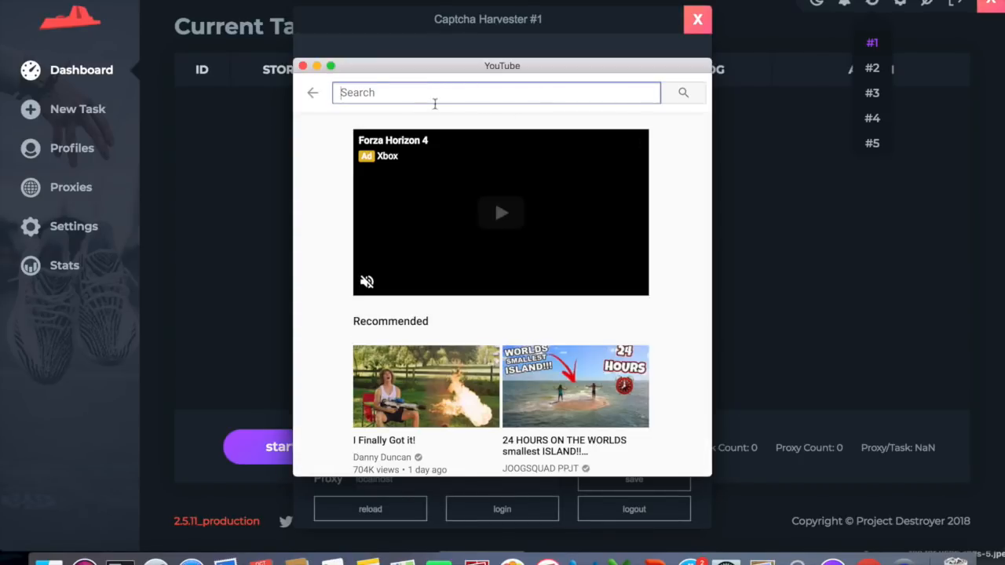
{"action": "type", "text": "music"}
{"action": "left_click", "coordinate": [404, 132]}
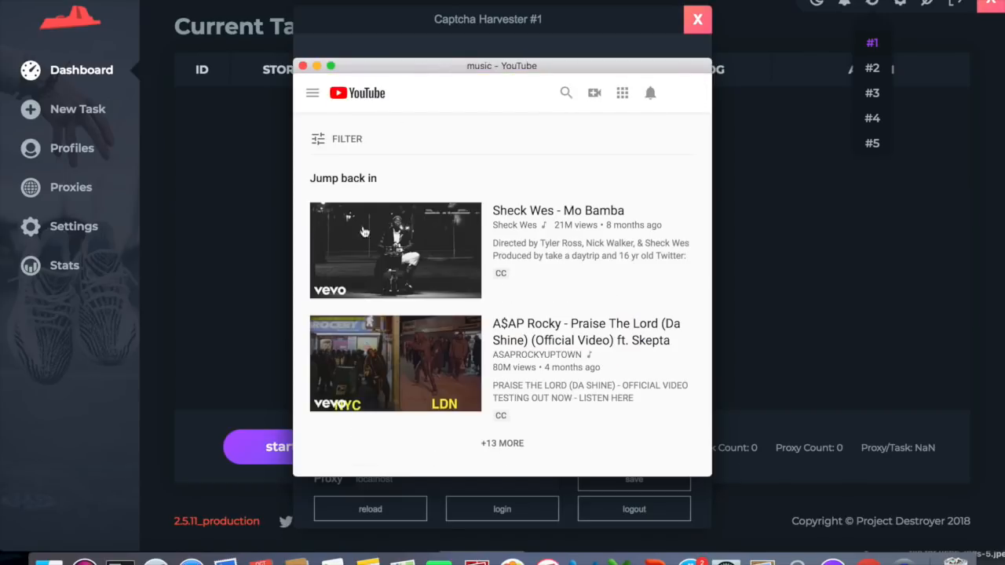
{"action": "scroll", "coordinate": [388, 374], "scroll_direction": "down", "scroll_amount": 10}
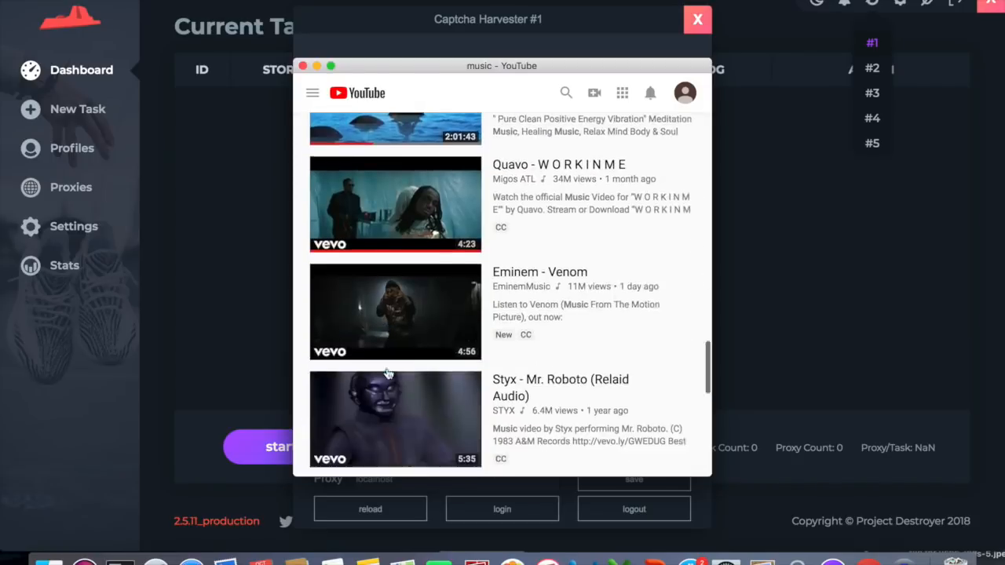
{"action": "scroll", "coordinate": [388, 374], "scroll_direction": "down", "scroll_amount": 5}
{"action": "left_click", "coordinate": [401, 232]}
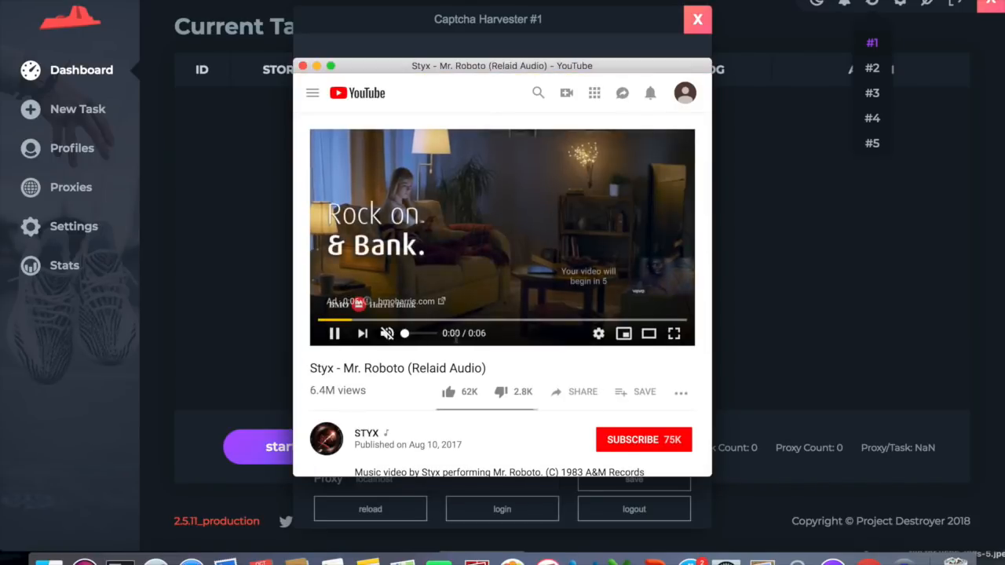
Mute the computer's sound and minimize the YouTube window while the video keeps playing.
{"action": "key", "text": "XF86AudioLowerVolume"}
{"action": "key", "text": "XF86AudioLowerVolume"}
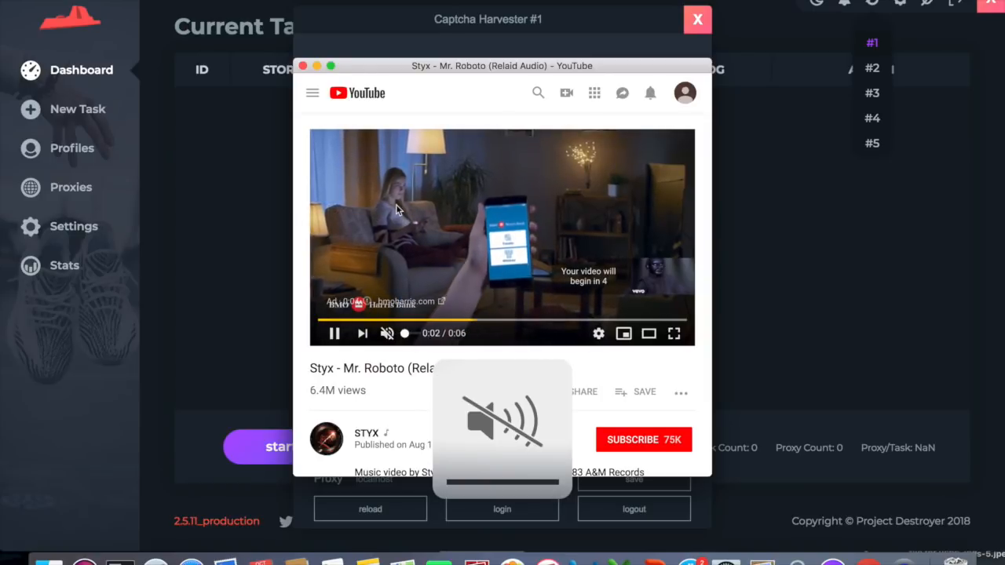
{"action": "left_click", "coordinate": [317, 66]}
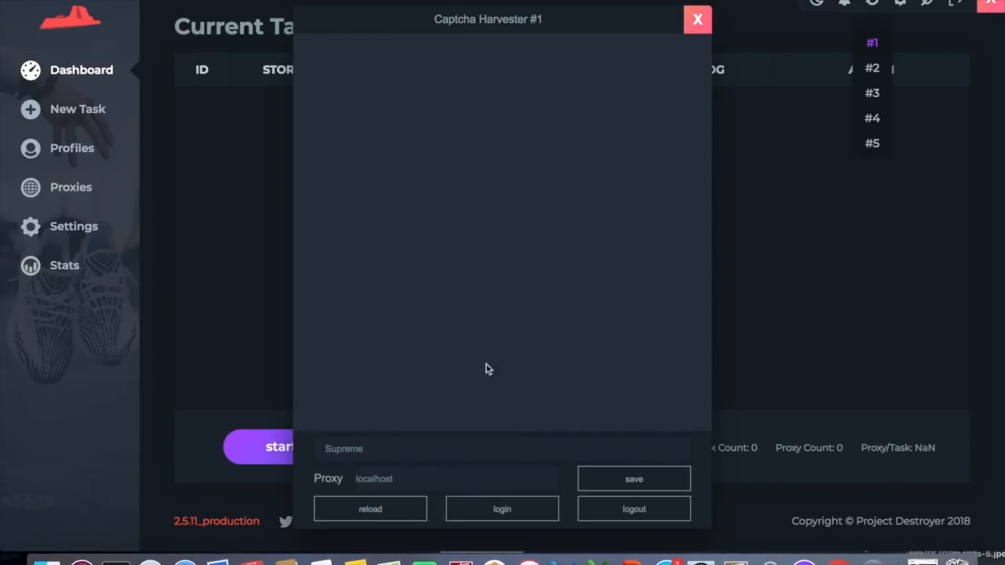
Save the proxy setting of captcha harvester #1 and reload the harvester.
{"action": "left_click", "coordinate": [596, 477]}
{"action": "left_click_drag", "start_coordinate": [568, 27], "coordinate": [534, 5]}
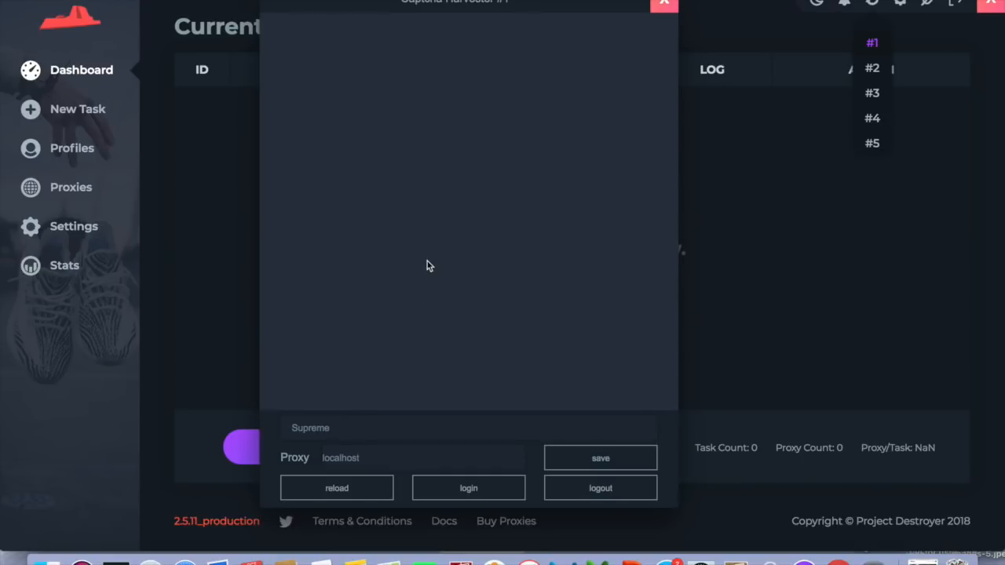
{"action": "left_click", "coordinate": [369, 487]}
{"action": "left_click", "coordinate": [355, 487]}
Change the site of captcha harvester #1 to Footsite and close the harvester window.
{"action": "left_click", "coordinate": [405, 427]}
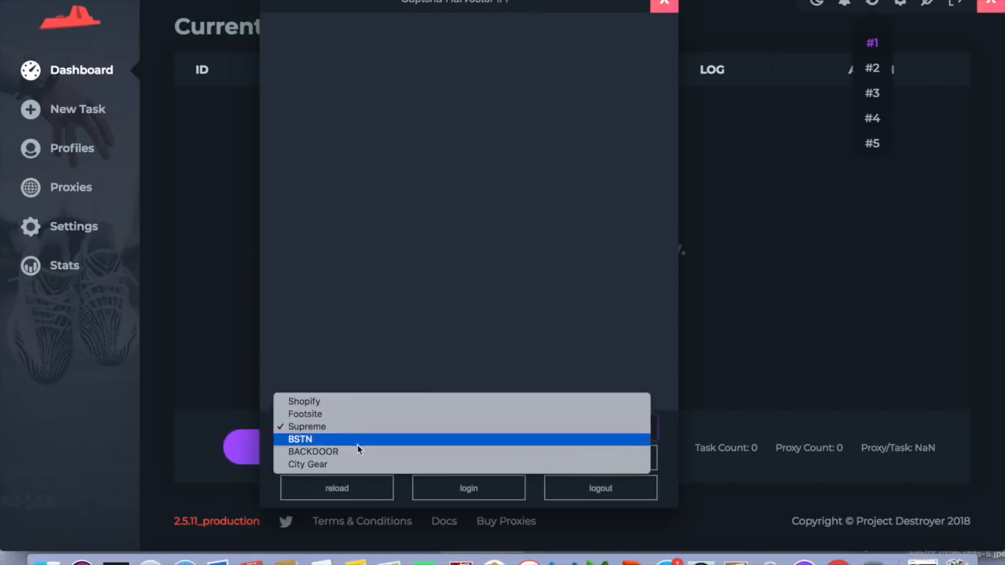
{"action": "left_click", "coordinate": [325, 414]}
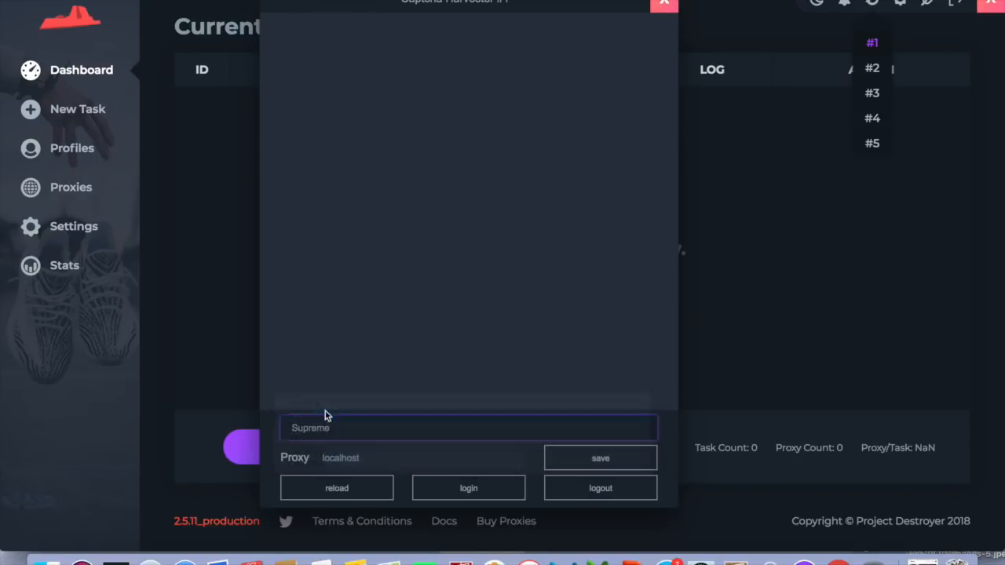
{"action": "left_click", "coordinate": [327, 431]}
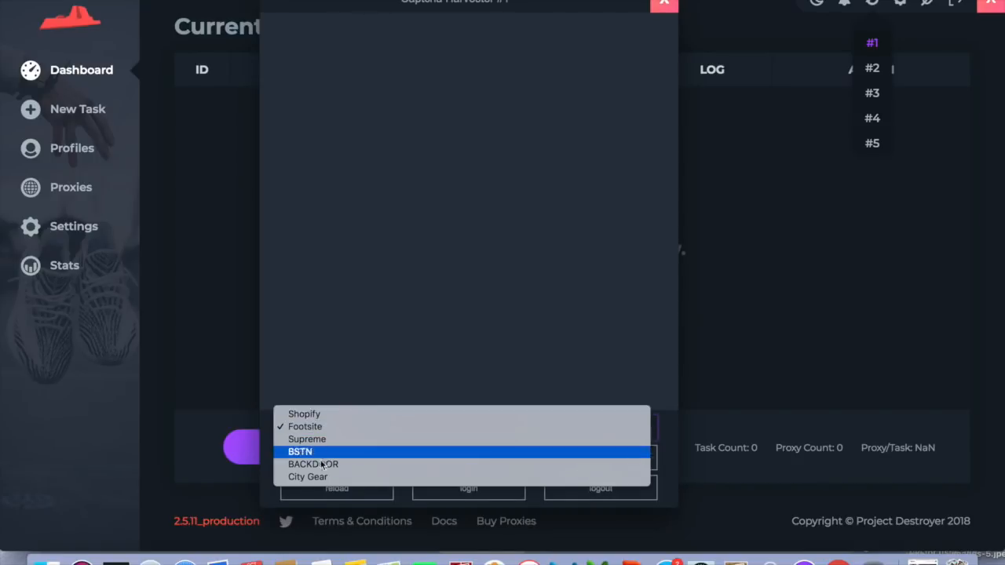
{"action": "left_click", "coordinate": [323, 359]}
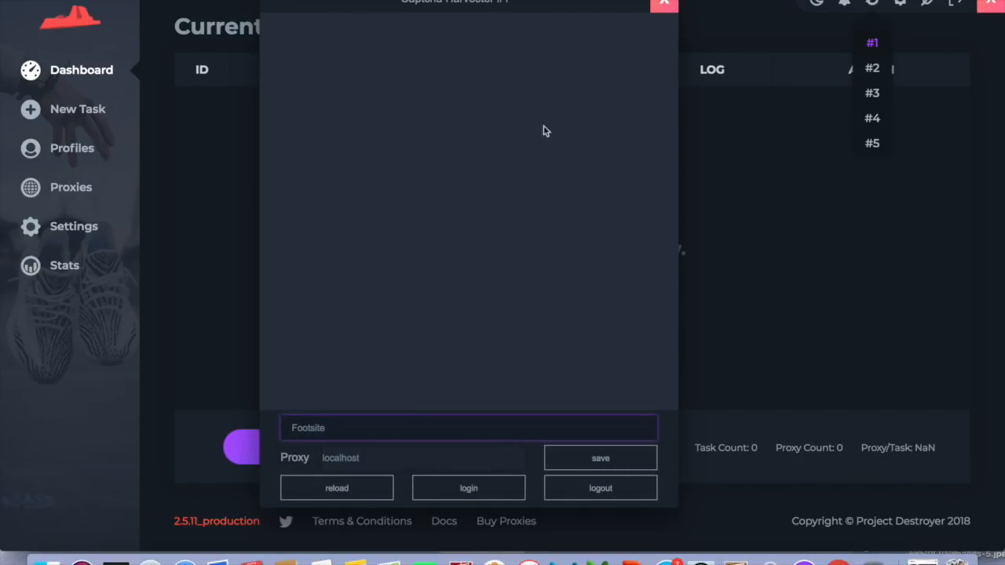
{"action": "left_click", "coordinate": [661, 6]}
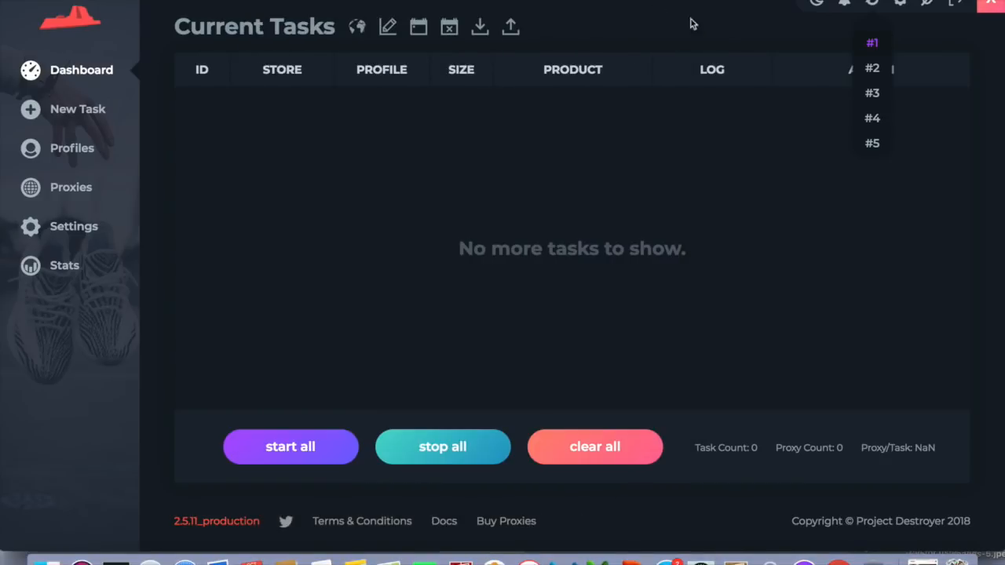
Review the integration hooks, delays and default options in the settings, and return to the dashboard.
{"action": "left_click", "coordinate": [900, 5]}
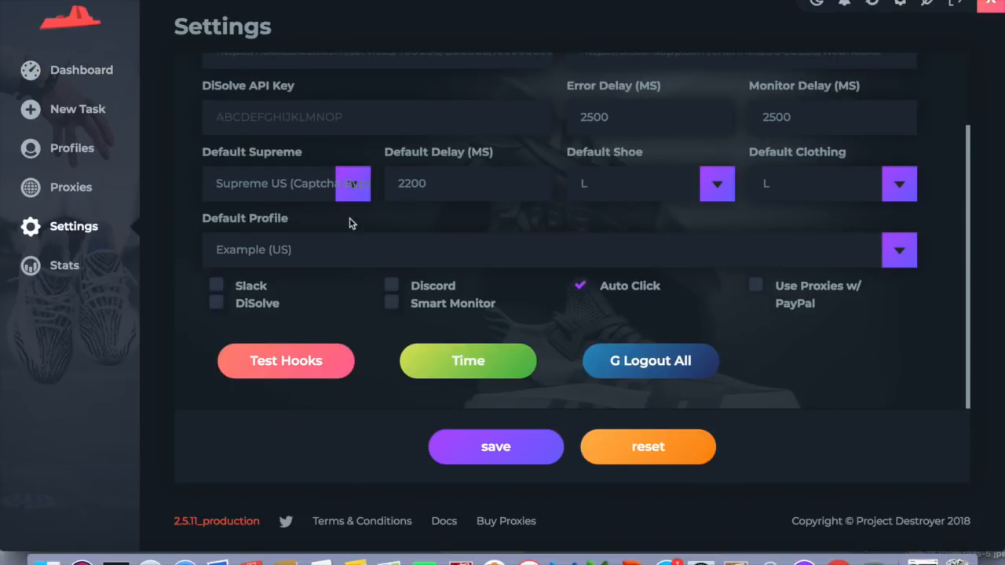
{"action": "scroll", "coordinate": [350, 223], "scroll_direction": "up", "scroll_amount": 2}
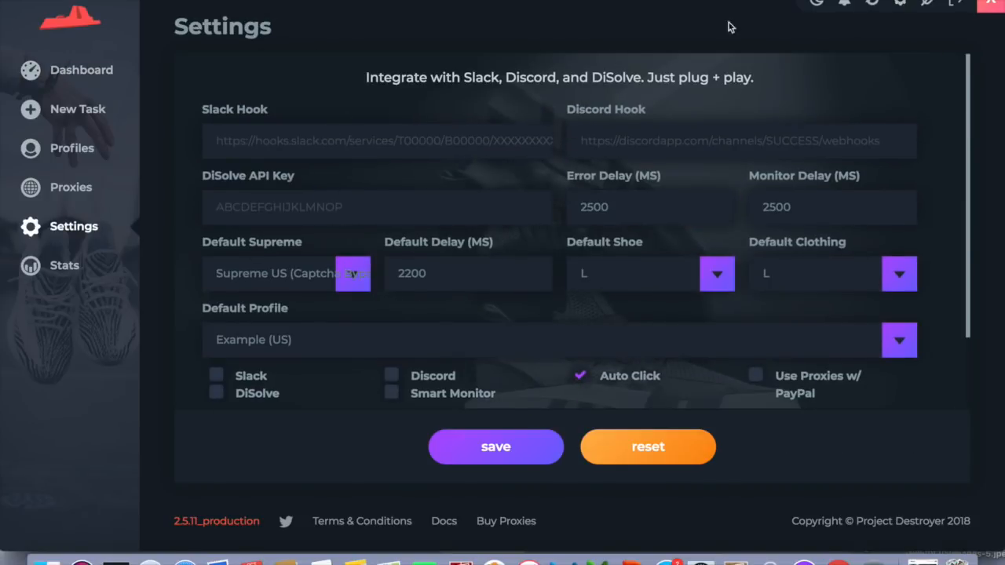
{"action": "left_click", "coordinate": [63, 78]}
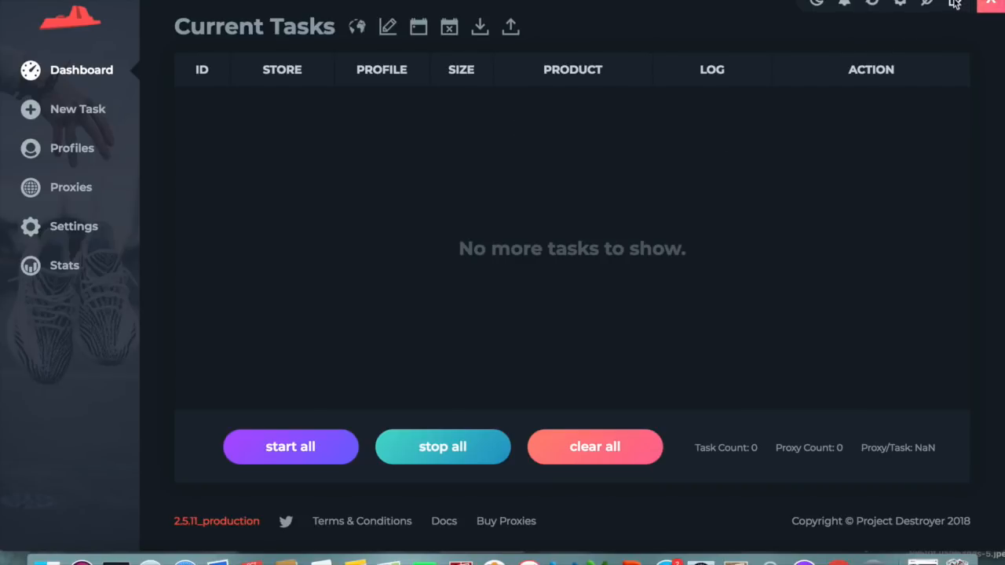
Start a new Foot Locker task and examine its site names and mode choices in the specifications.
{"action": "left_click", "coordinate": [93, 110]}
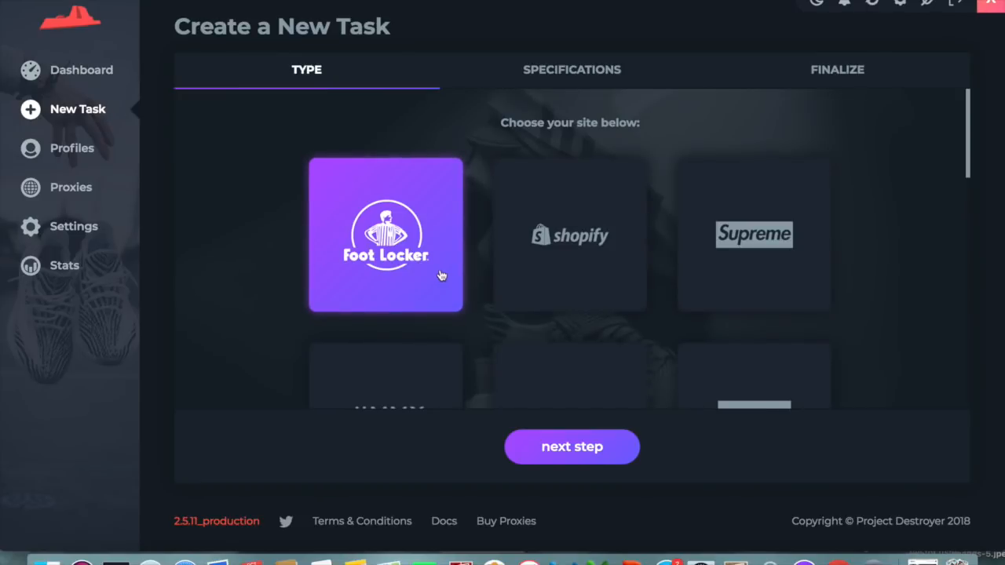
{"action": "left_click", "coordinate": [523, 454]}
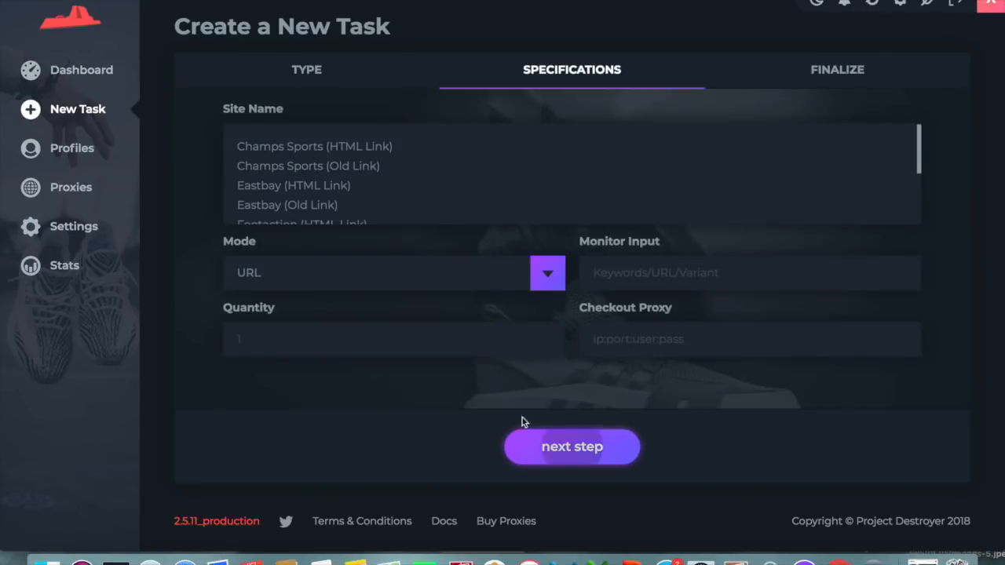
{"action": "scroll", "coordinate": [333, 157], "scroll_direction": "down", "scroll_amount": 1}
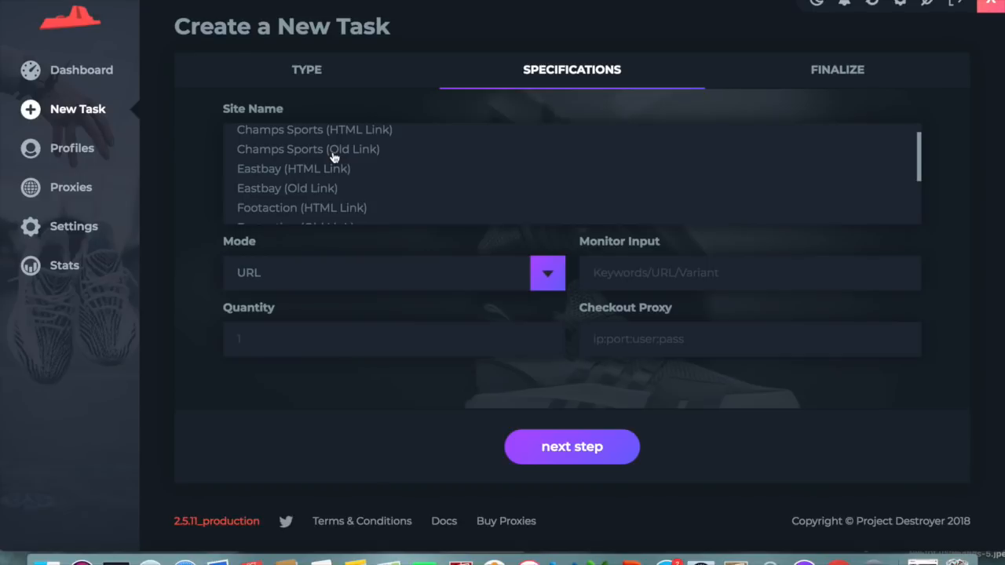
{"action": "scroll", "coordinate": [291, 172], "scroll_direction": "down", "scroll_amount": 4}
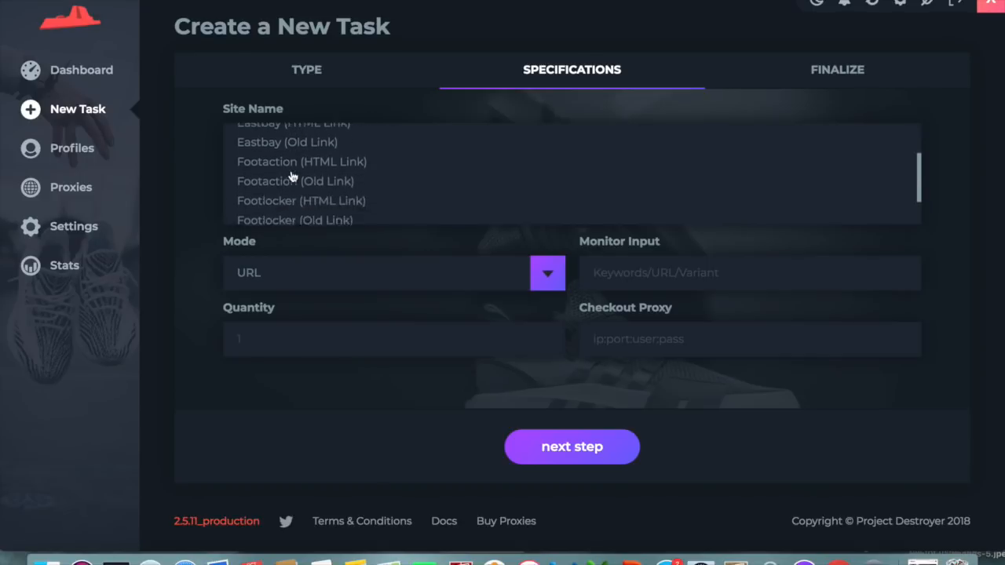
{"action": "scroll", "coordinate": [343, 191], "scroll_direction": "up", "scroll_amount": 5}
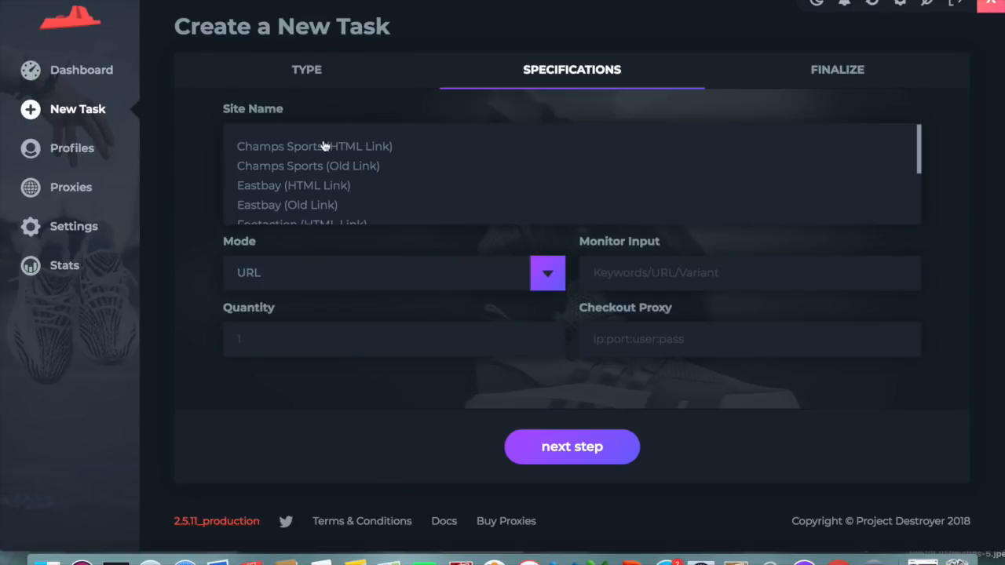
{"action": "scroll", "coordinate": [321, 165], "scroll_direction": "down", "scroll_amount": 1}
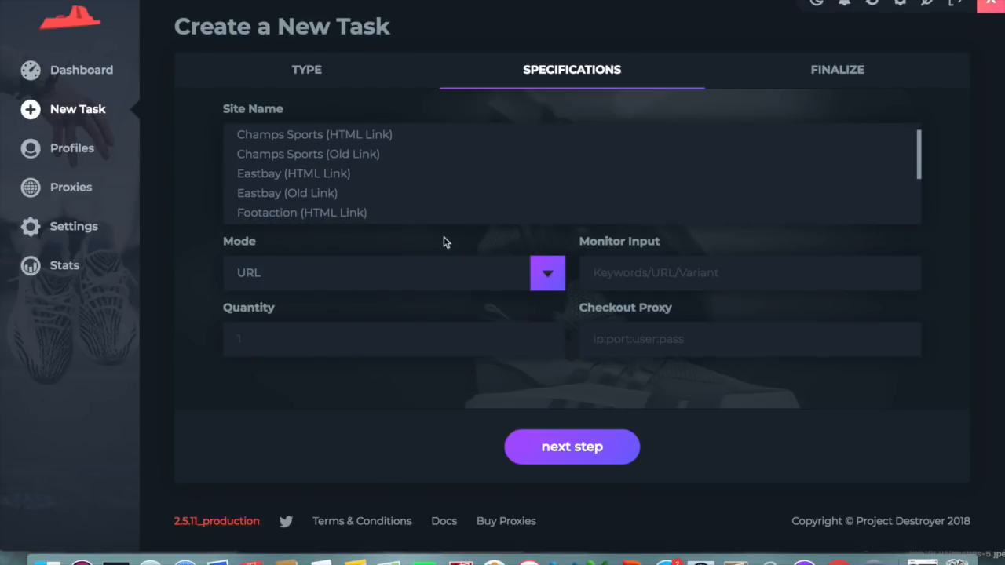
{"action": "left_click", "coordinate": [547, 280]}
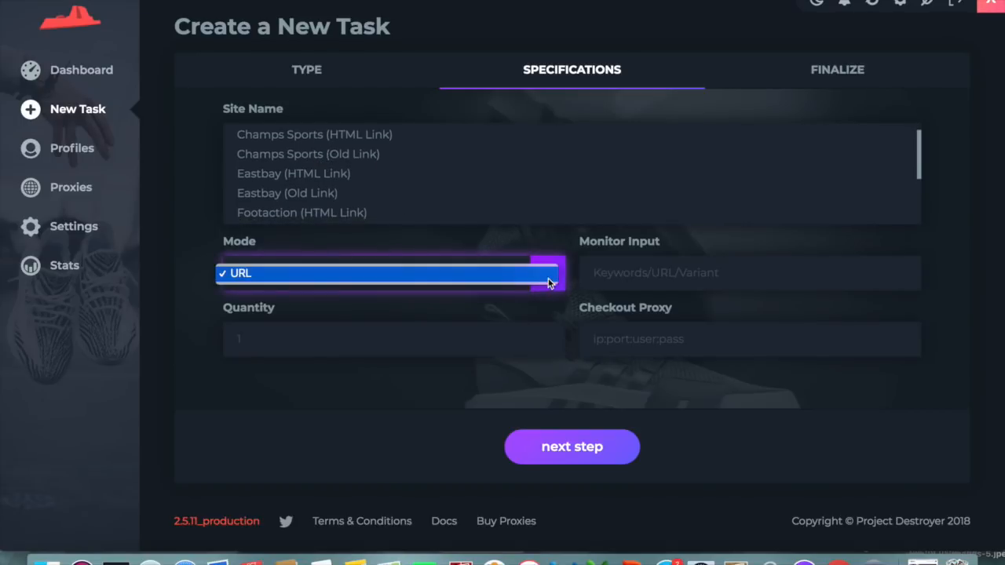
{"action": "left_click", "coordinate": [406, 280]}
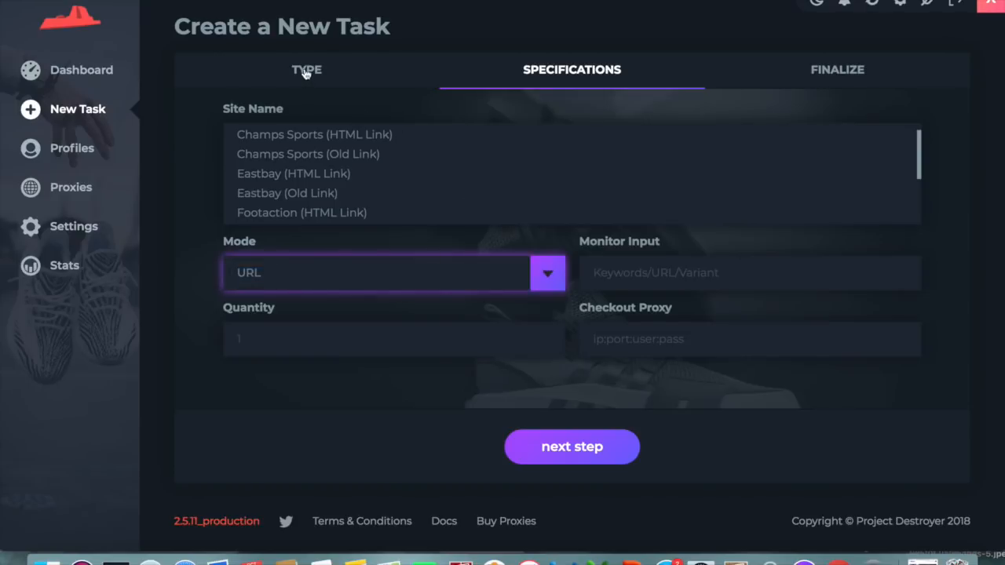
Change the new task's site type to Shopify and proceed to its specifications.
{"action": "left_click", "coordinate": [307, 72]}
{"action": "left_click", "coordinate": [561, 249]}
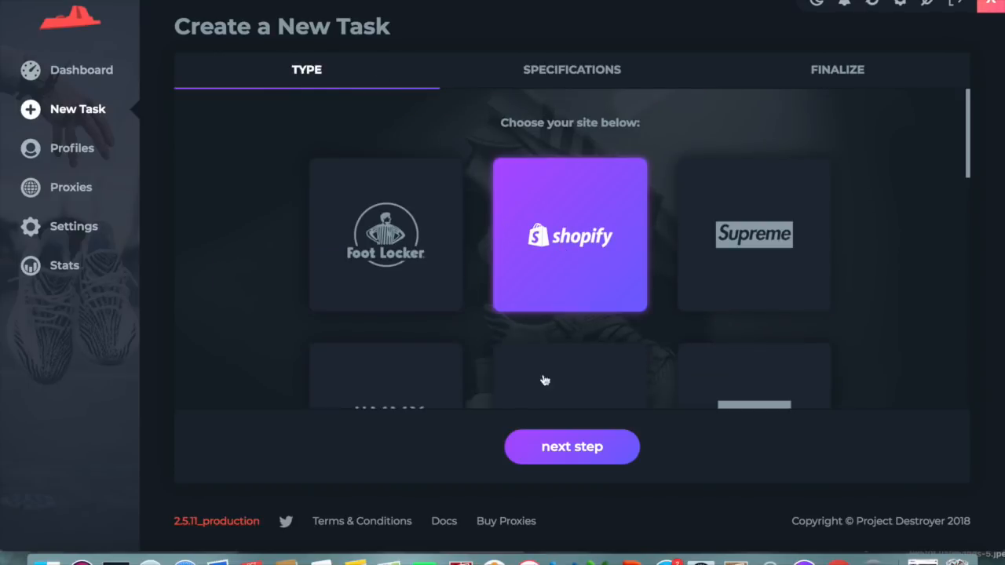
{"action": "left_click", "coordinate": [543, 446]}
Look through the list of Shopify stores and select Yeezy Supply as the task's site.
{"action": "scroll", "coordinate": [426, 195], "scroll_direction": "down", "scroll_amount": 3}
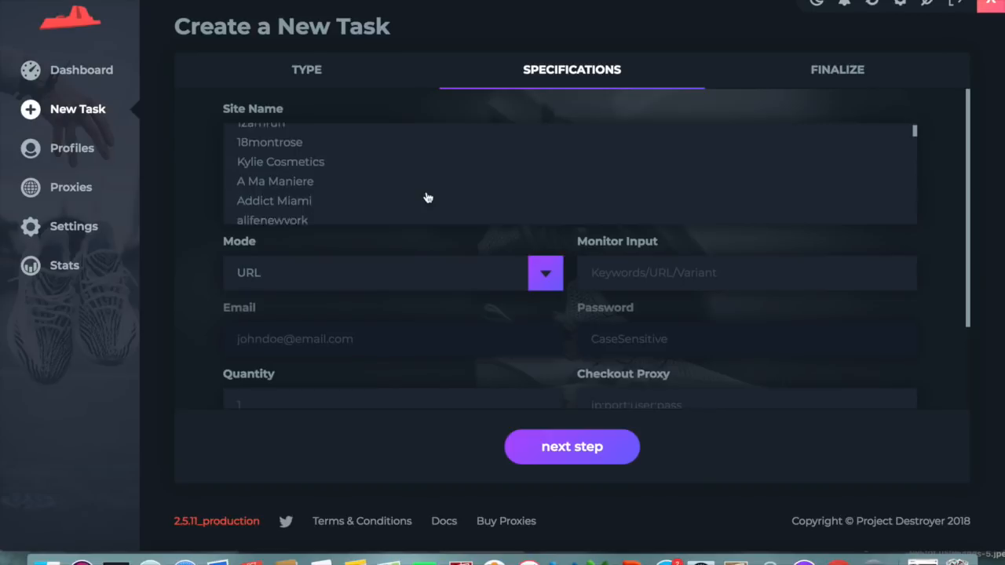
{"action": "scroll", "coordinate": [427, 197], "scroll_direction": "down", "scroll_amount": 6}
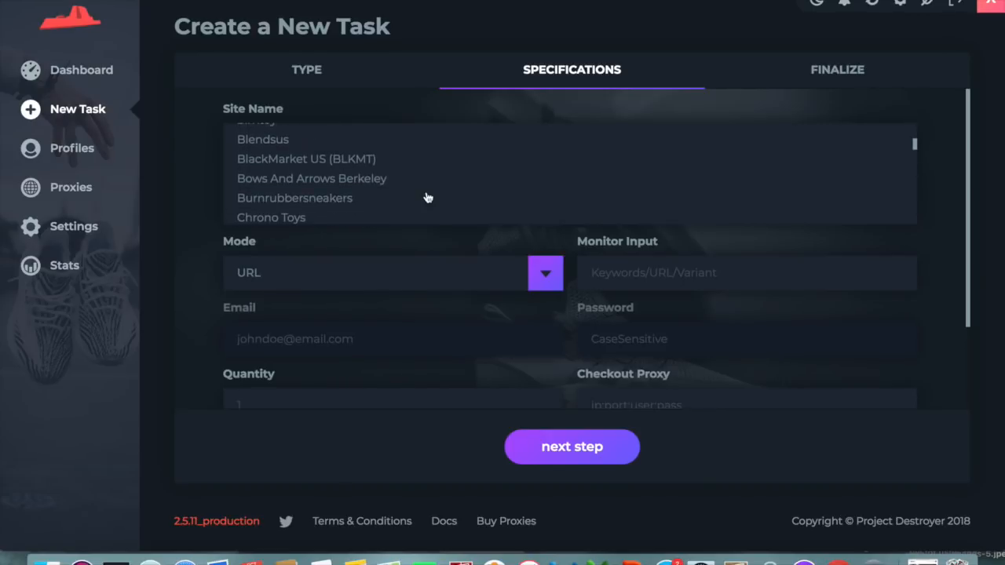
{"action": "scroll", "coordinate": [427, 197], "scroll_direction": "down", "scroll_amount": 8}
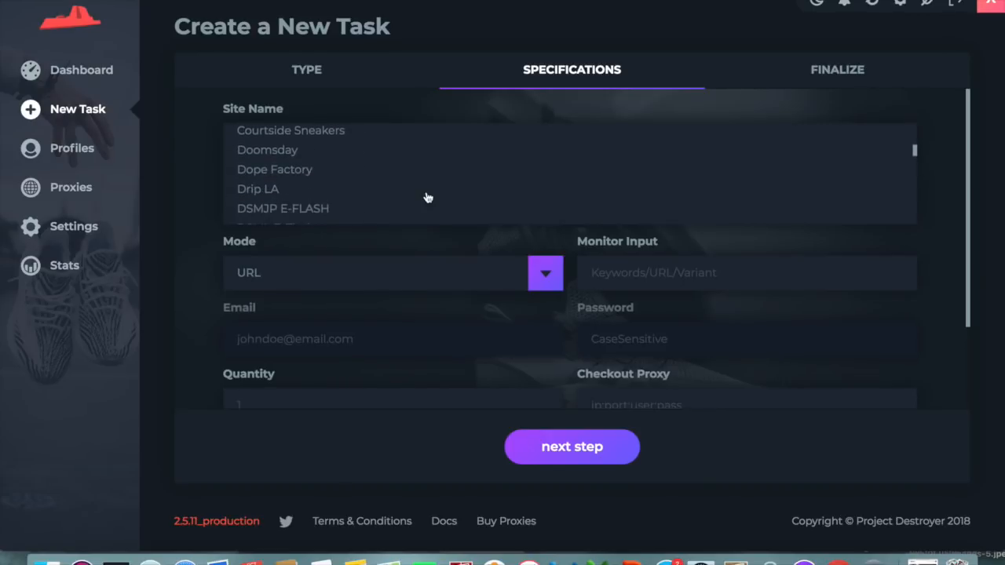
{"action": "scroll", "coordinate": [427, 197], "scroll_direction": "down", "scroll_amount": 3}
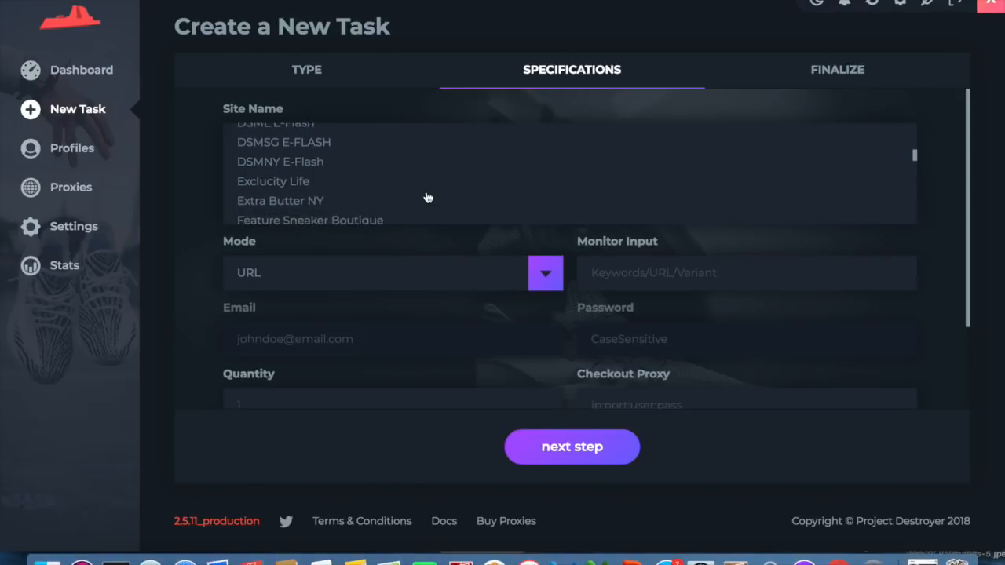
{"action": "scroll", "coordinate": [427, 197], "scroll_direction": "up", "scroll_amount": 1}
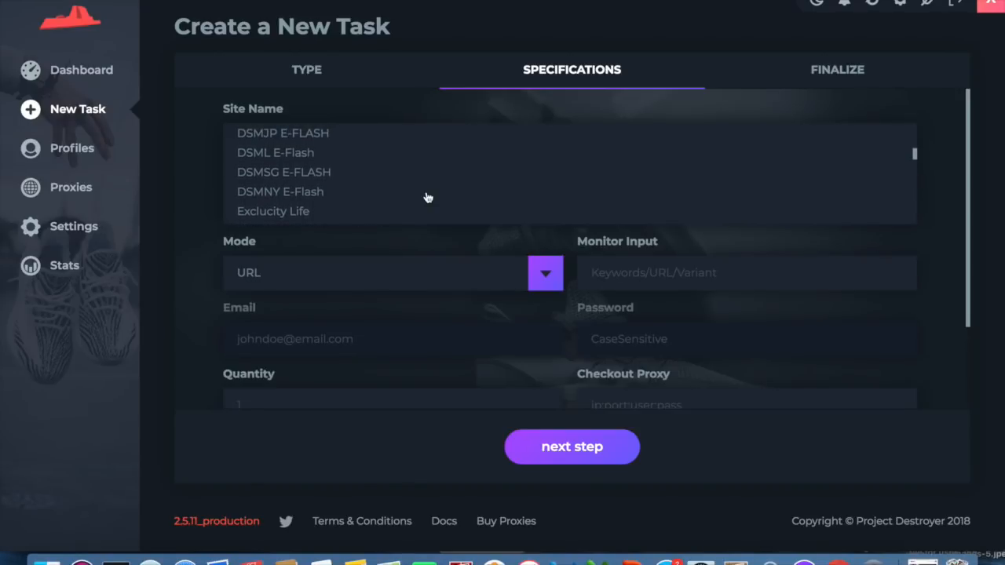
{"action": "scroll", "coordinate": [391, 193], "scroll_direction": "down", "scroll_amount": 6}
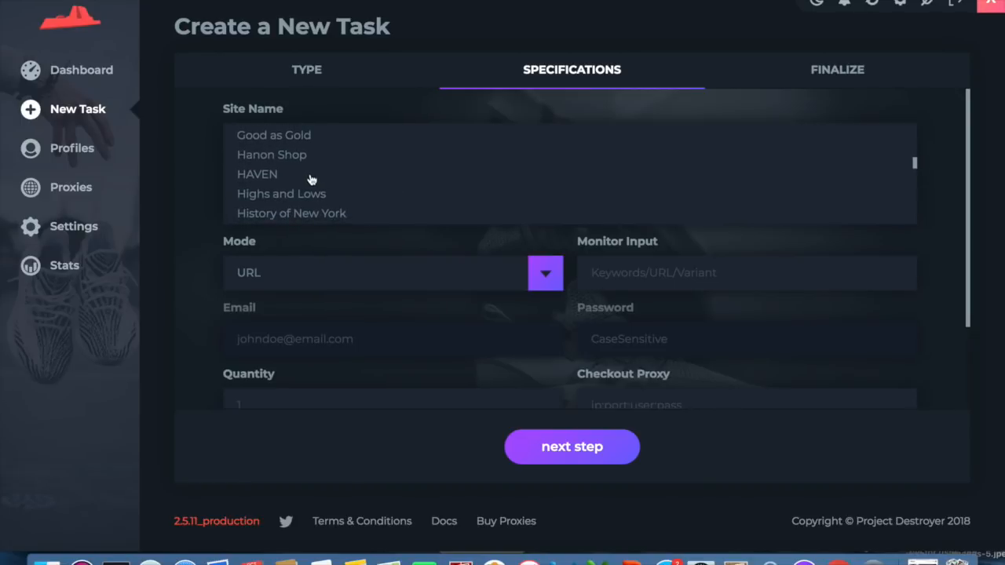
{"action": "scroll", "coordinate": [311, 180], "scroll_direction": "down", "scroll_amount": 8}
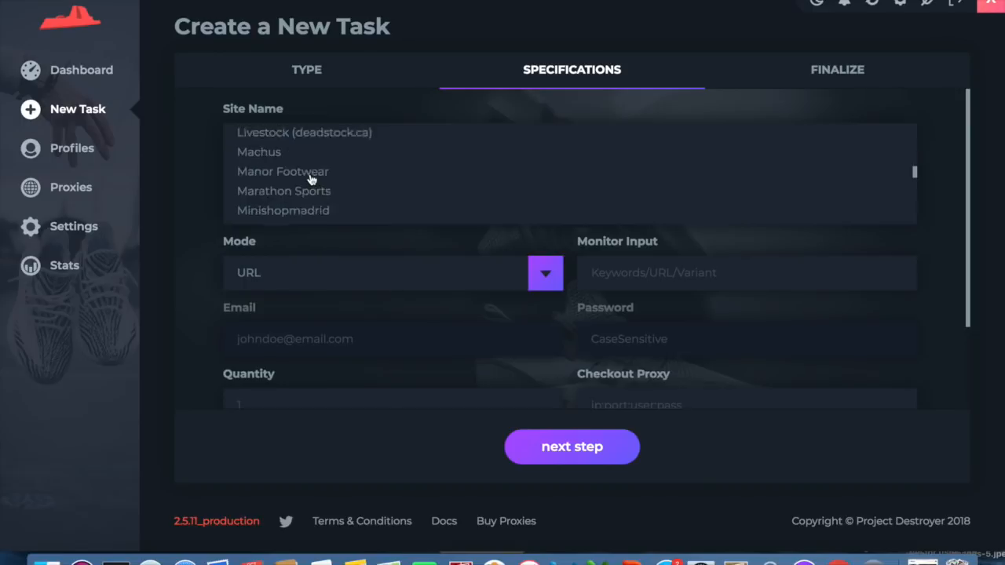
{"action": "scroll", "coordinate": [312, 180], "scroll_direction": "down", "scroll_amount": 1}
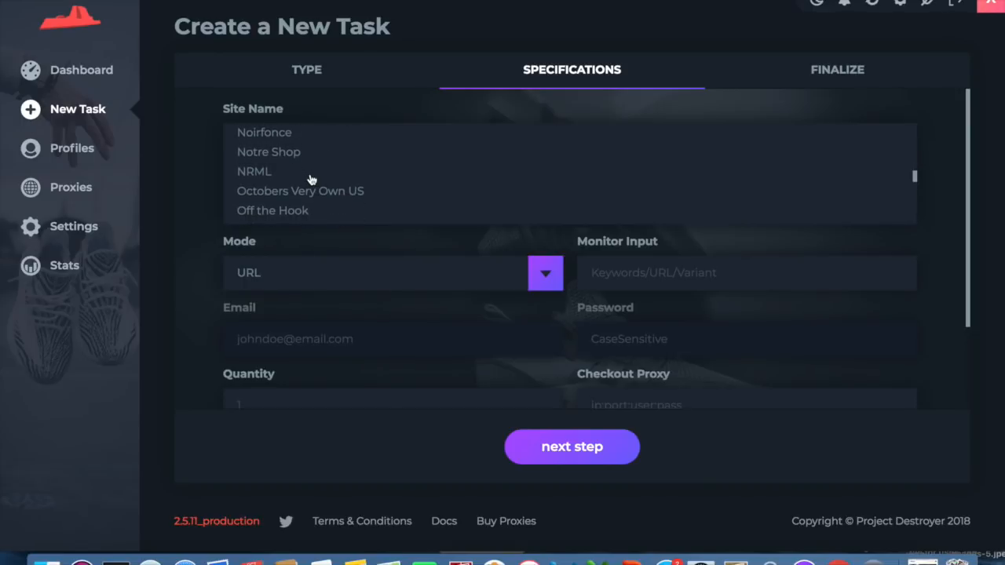
{"action": "scroll", "coordinate": [311, 180], "scroll_direction": "down", "scroll_amount": 4}
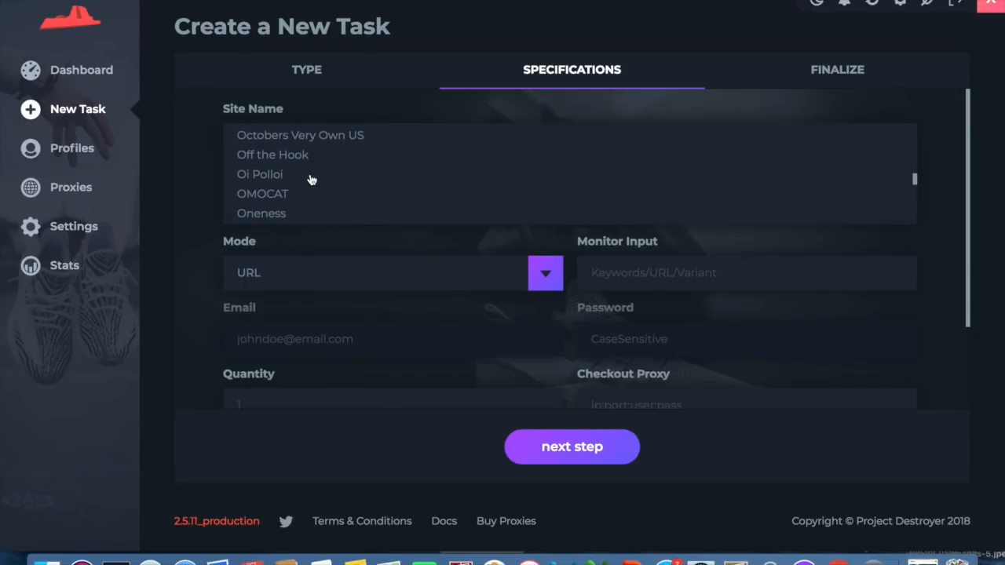
{"action": "scroll", "coordinate": [311, 180], "scroll_direction": "down", "scroll_amount": 5}
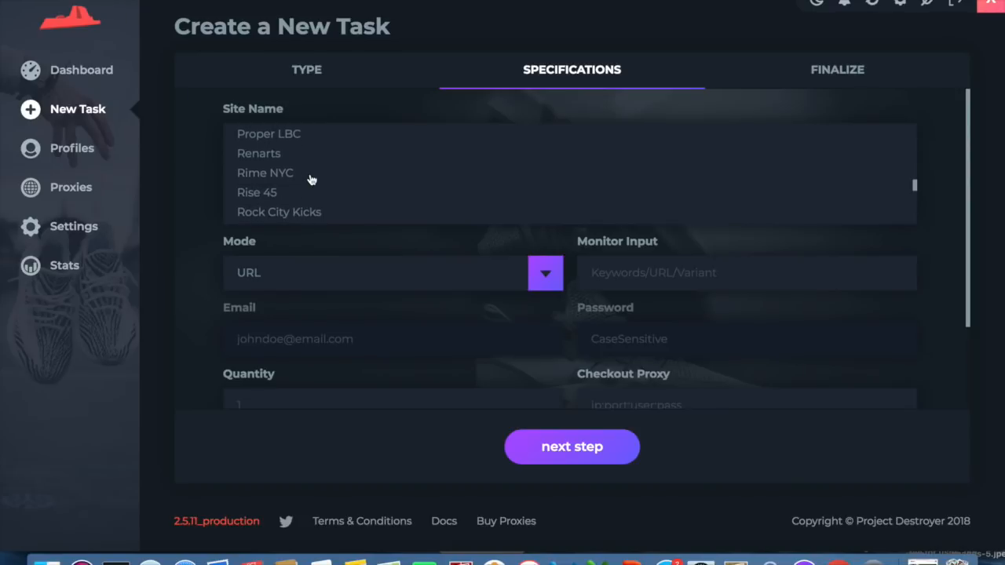
{"action": "scroll", "coordinate": [312, 180], "scroll_direction": "down", "scroll_amount": 8}
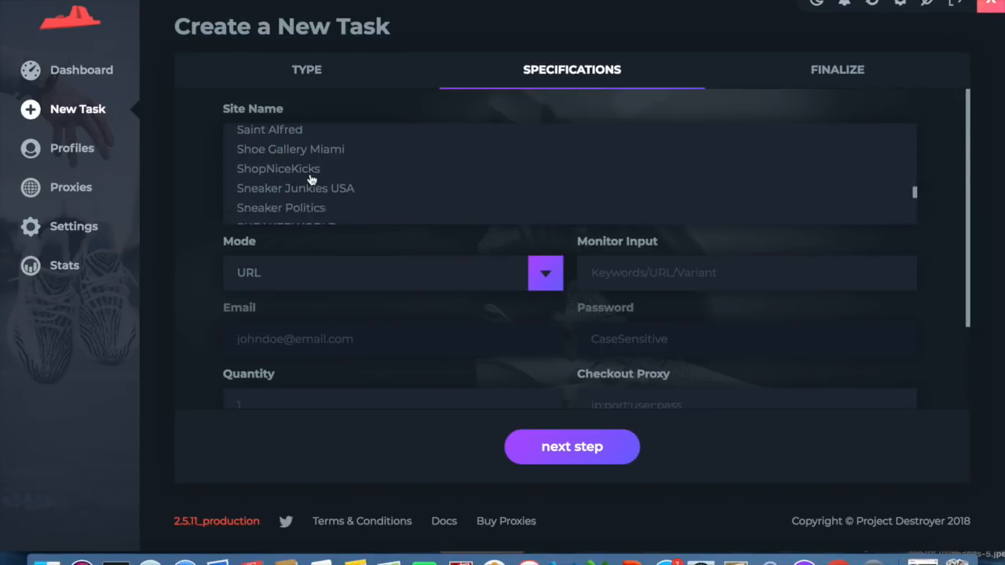
{"action": "scroll", "coordinate": [311, 179], "scroll_direction": "down", "scroll_amount": 10}
{"action": "scroll", "coordinate": [309, 179], "scroll_direction": "up", "scroll_amount": 2}
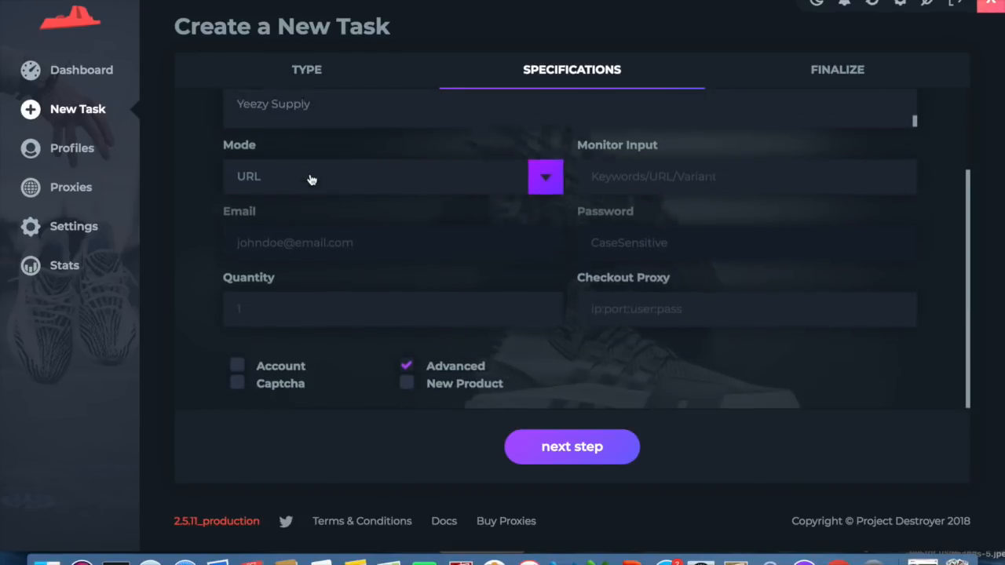
{"action": "scroll", "coordinate": [302, 156], "scroll_direction": "down", "scroll_amount": 3}
{"action": "left_click", "coordinate": [300, 150]}
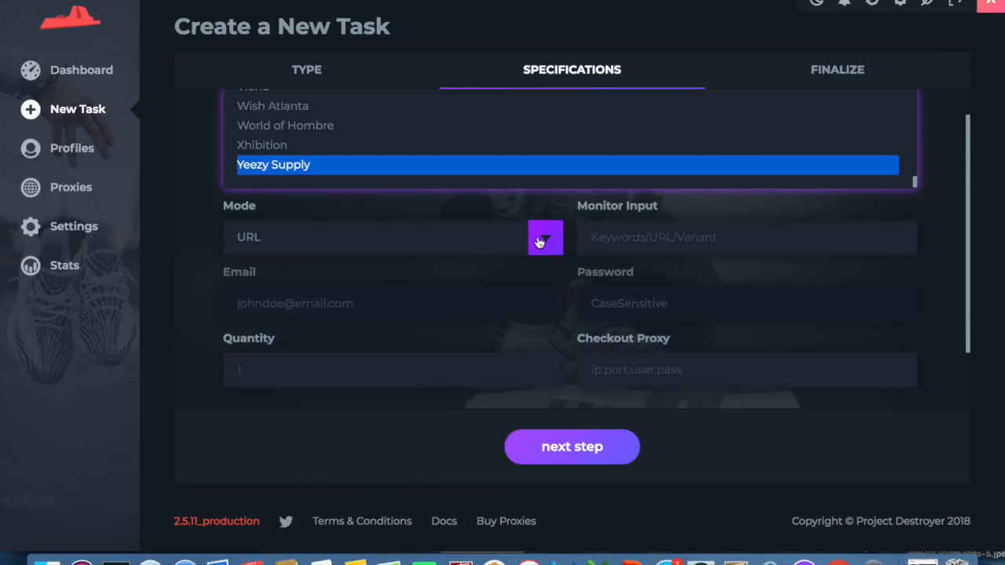
Check the available monitoring modes, keep URL, and enter "+React,+Element,-Zoom" as the monitor input.
{"action": "left_click", "coordinate": [539, 243]}
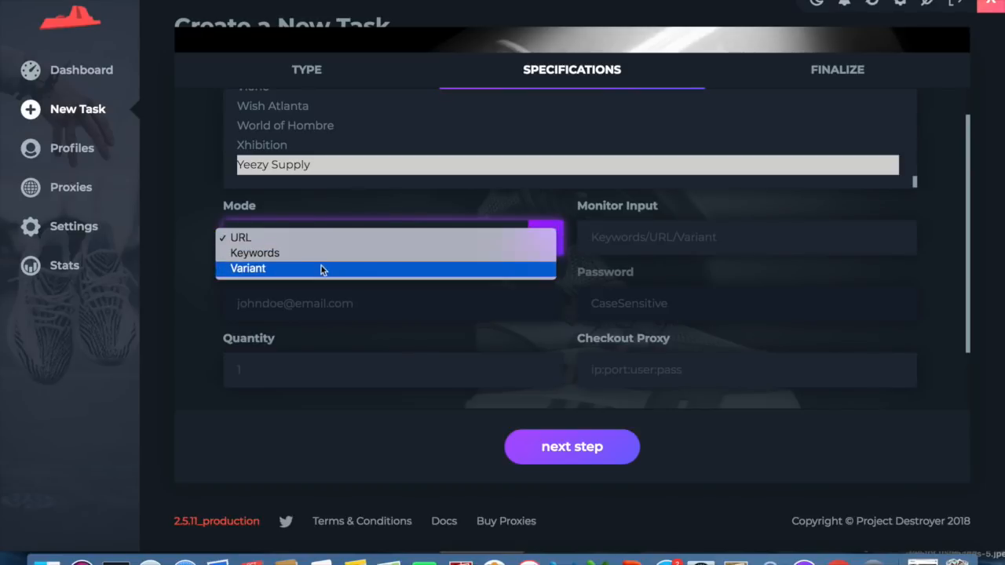
{"action": "left_click", "coordinate": [701, 267]}
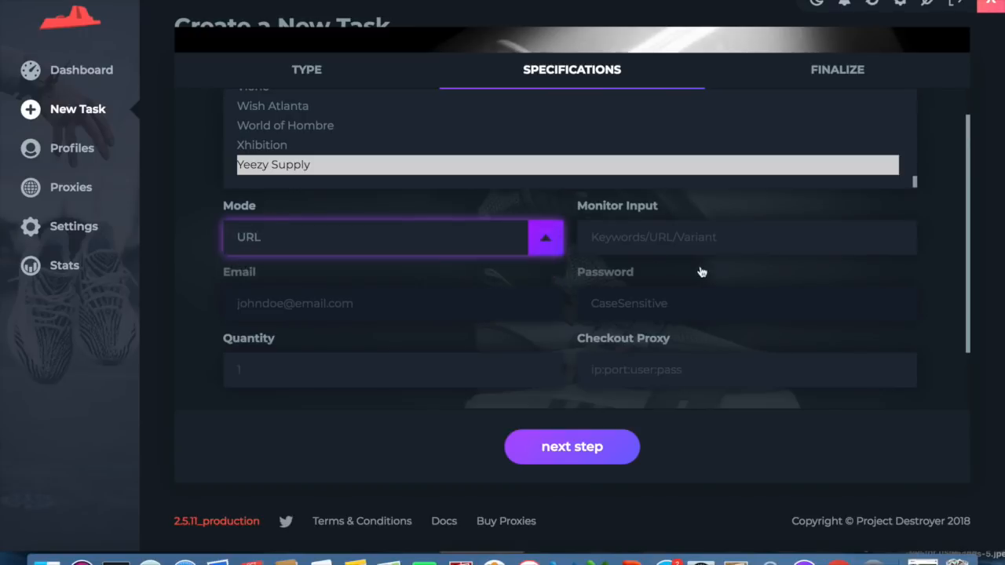
{"action": "left_click", "coordinate": [612, 230]}
{"action": "type", "text": "+"}
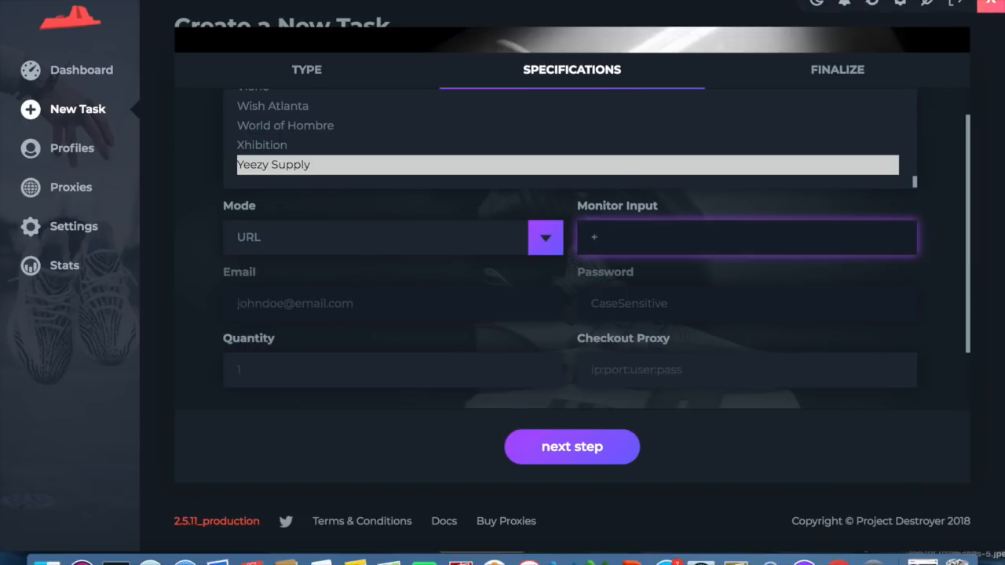
{"action": "type", "text": "React,+Element"}
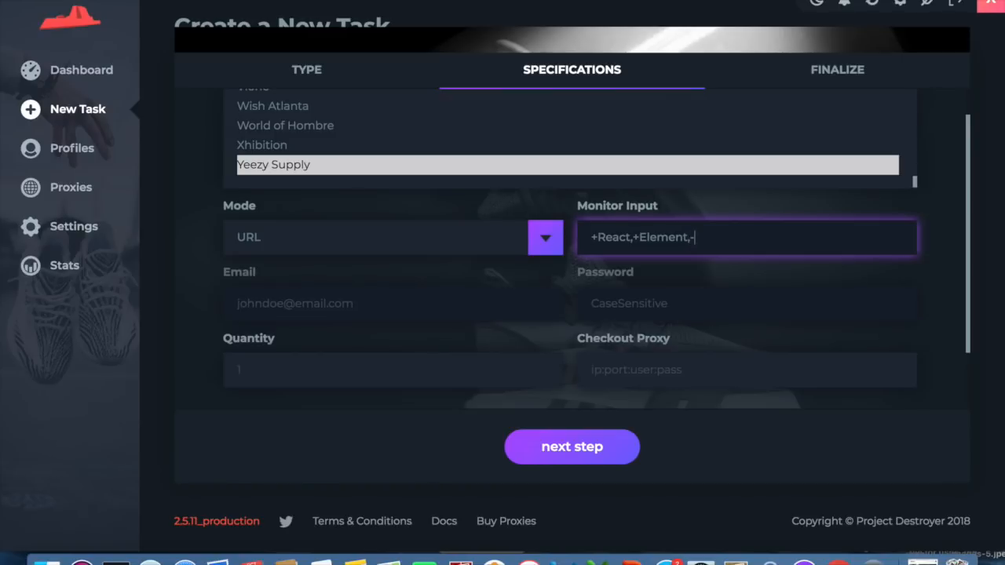
{"action": "type", "text": ",-Zoom"}
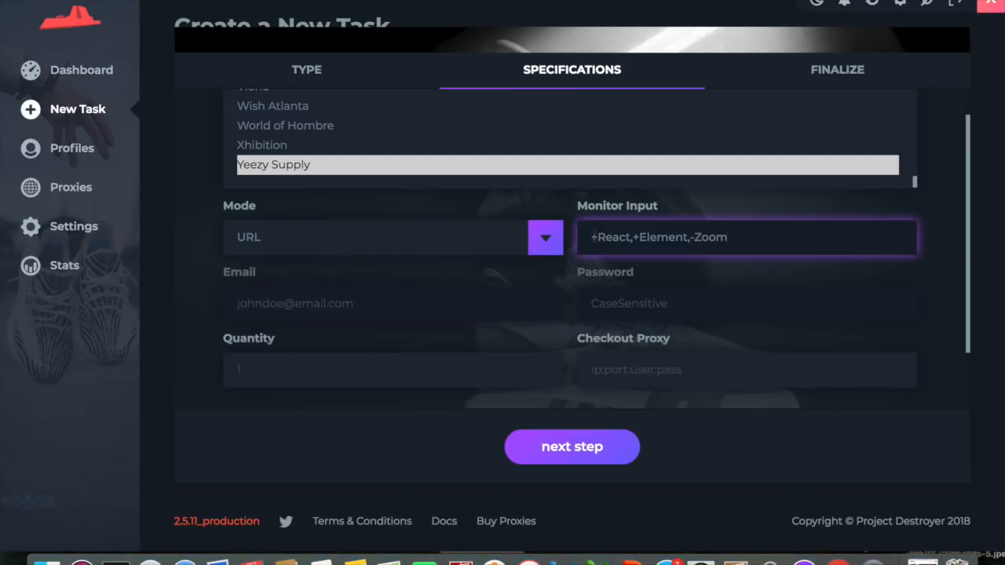
Turn on the Account, Captcha and New Product options for the Yeezy Supply task.
{"action": "scroll", "coordinate": [440, 334], "scroll_direction": "down", "scroll_amount": 2}
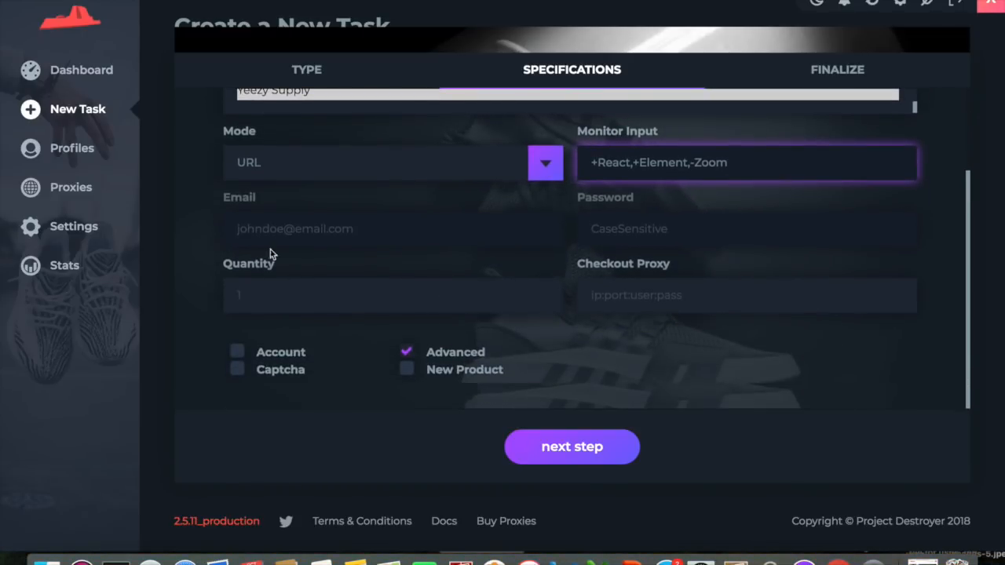
{"action": "left_click", "coordinate": [265, 359]}
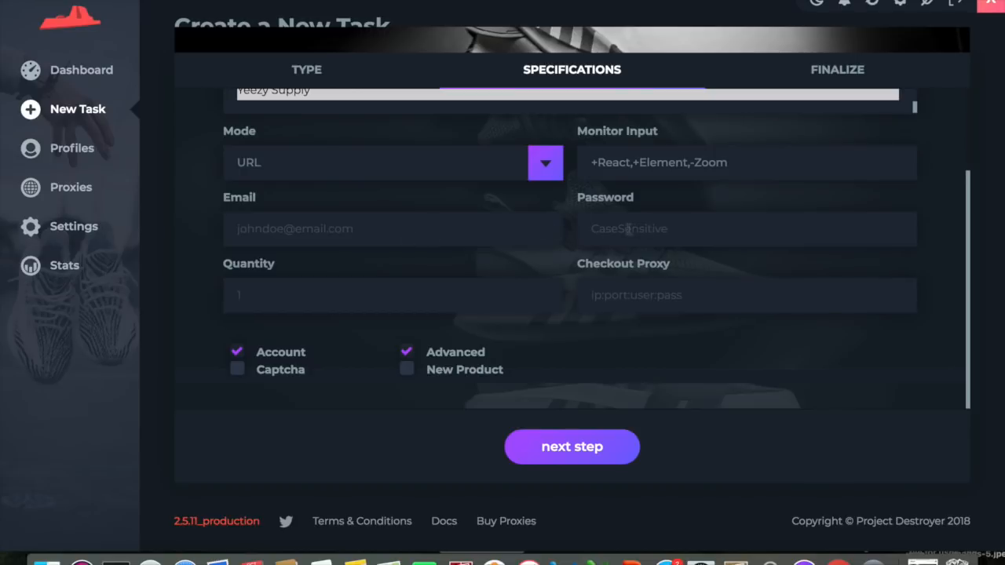
{"action": "left_click", "coordinate": [287, 372]}
{"action": "left_click", "coordinate": [407, 369]}
{"action": "scroll", "coordinate": [442, 386], "scroll_direction": "up", "scroll_amount": 3}
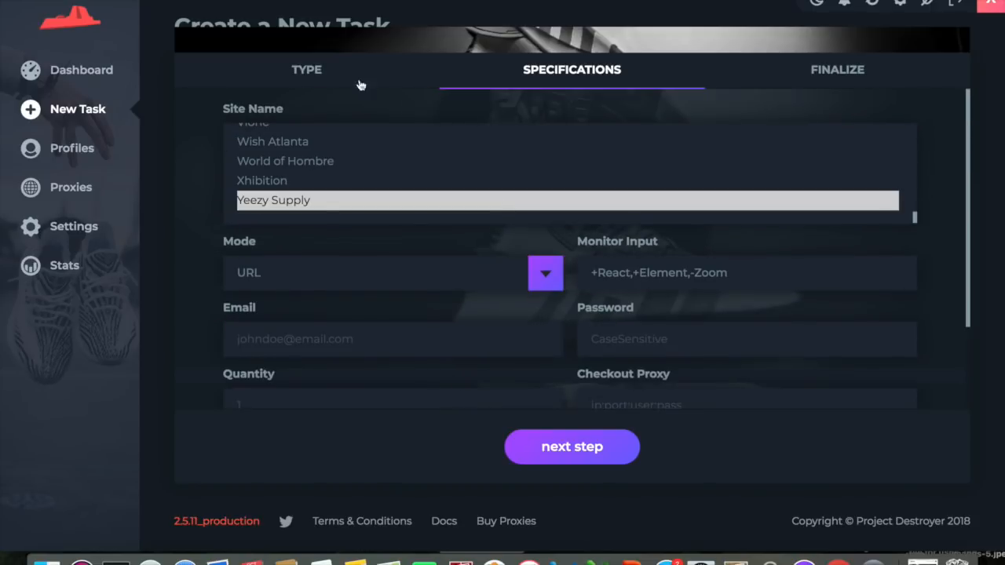
Change the new task's site type to Supreme and proceed to its specifications.
{"action": "left_click", "coordinate": [329, 83]}
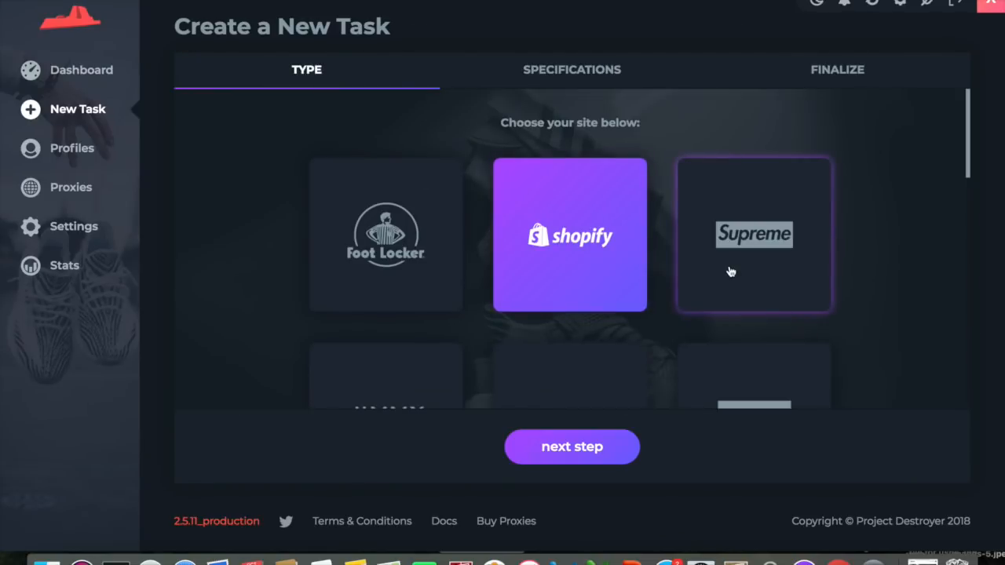
{"action": "scroll", "coordinate": [729, 269], "scroll_direction": "down", "scroll_amount": 1}
{"action": "scroll", "coordinate": [724, 231], "scroll_direction": "down", "scroll_amount": 1}
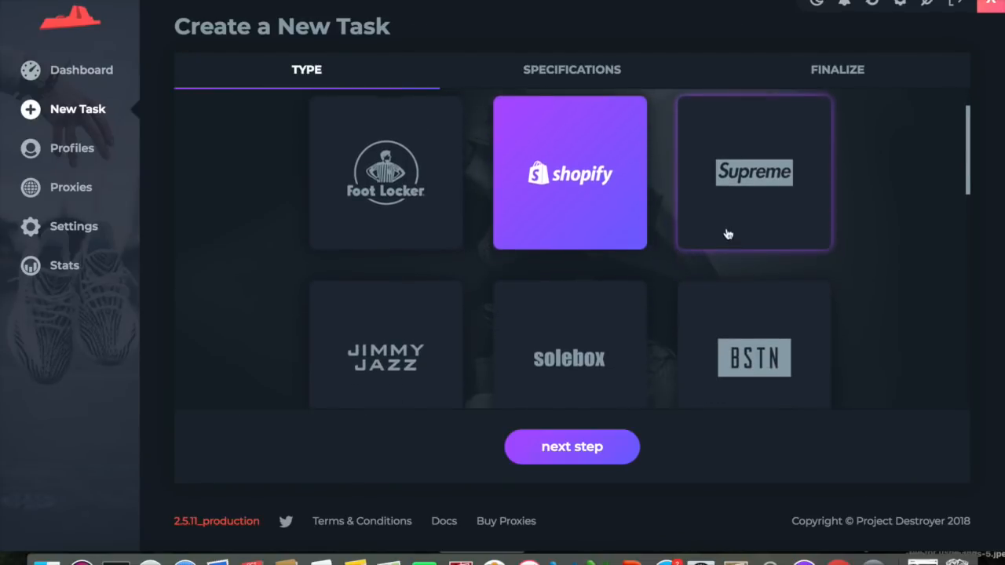
{"action": "left_click", "coordinate": [727, 234]}
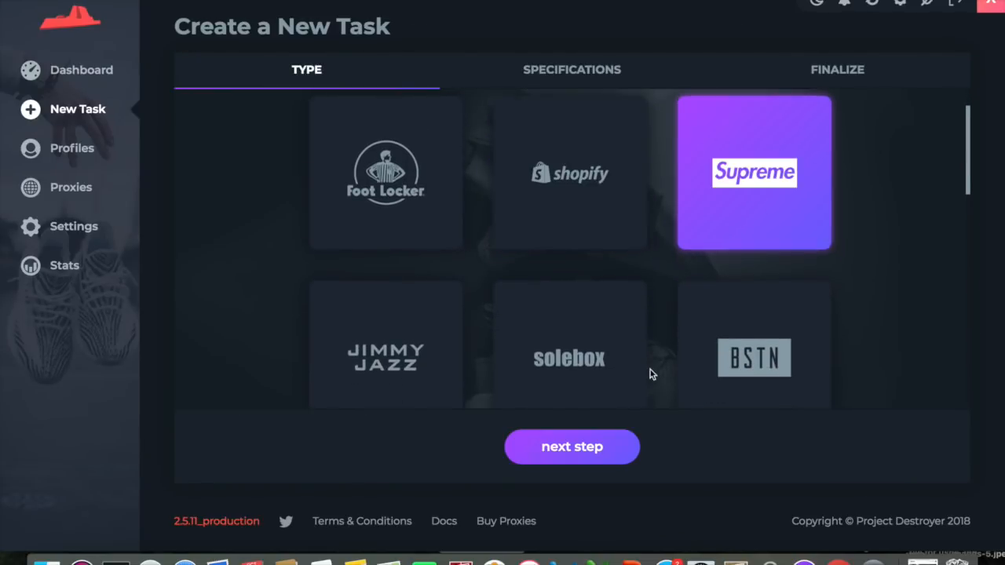
{"action": "left_click", "coordinate": [555, 448]}
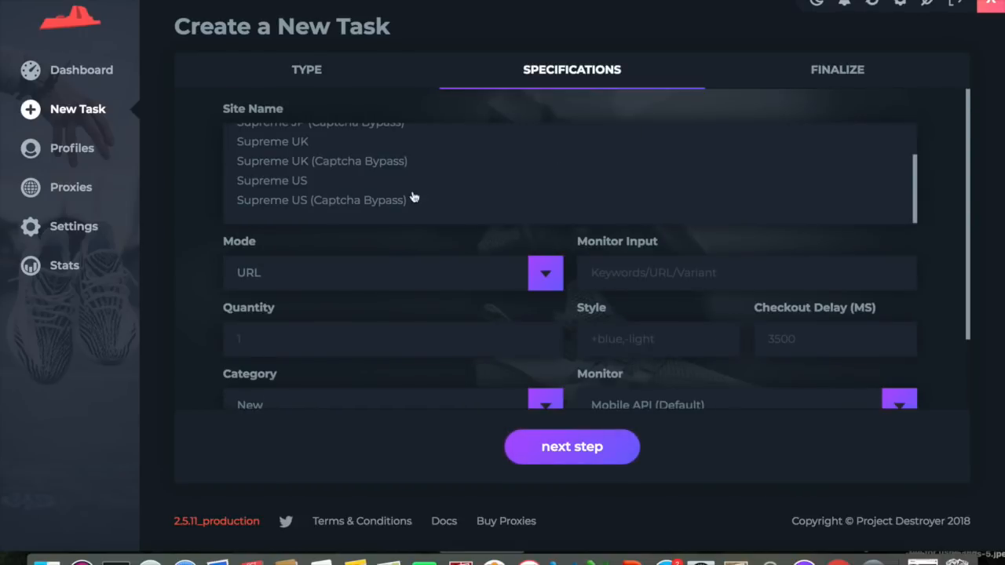
Look through the Supreme regional stores and select Supreme US (Captcha Bypass) as the task's site.
{"action": "scroll", "coordinate": [412, 195], "scroll_direction": "up", "scroll_amount": 2}
{"action": "scroll", "coordinate": [314, 169], "scroll_direction": "down", "scroll_amount": 3}
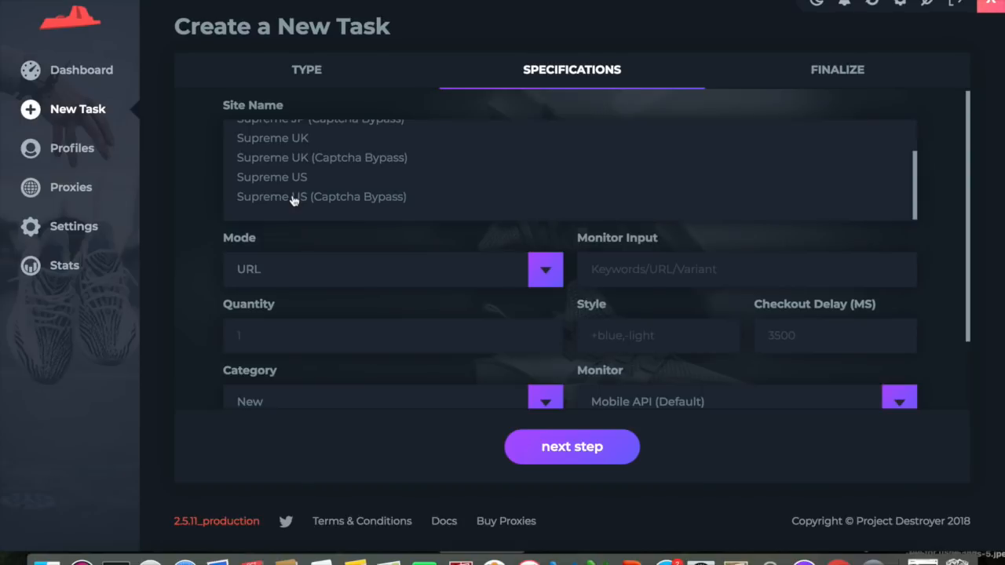
{"action": "left_click", "coordinate": [289, 179]}
{"action": "left_click", "coordinate": [288, 197]}
{"action": "left_click", "coordinate": [287, 179]}
{"action": "left_click", "coordinate": [288, 197]}
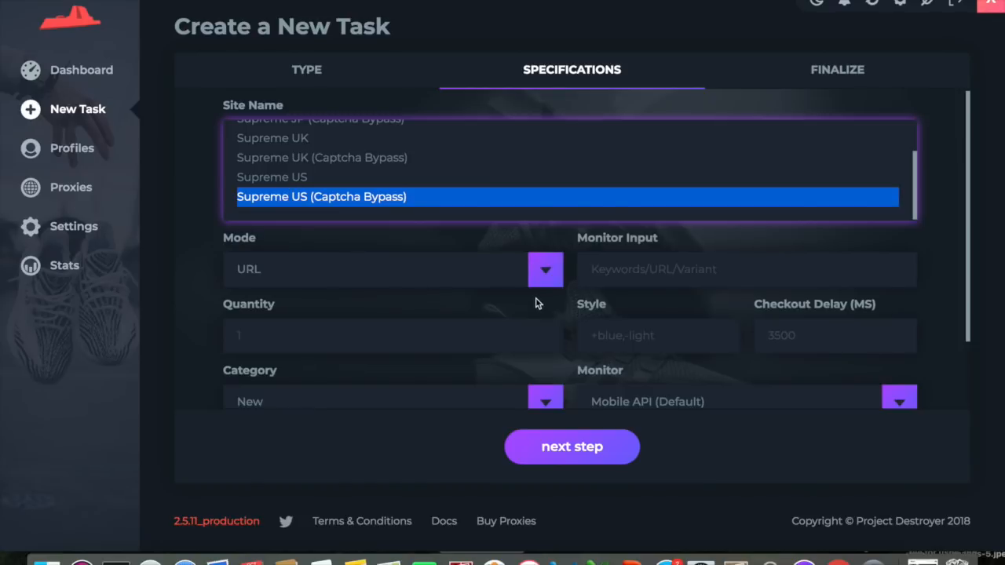
Set the Supreme task's mode to Keywords.
{"action": "left_click", "coordinate": [537, 265]}
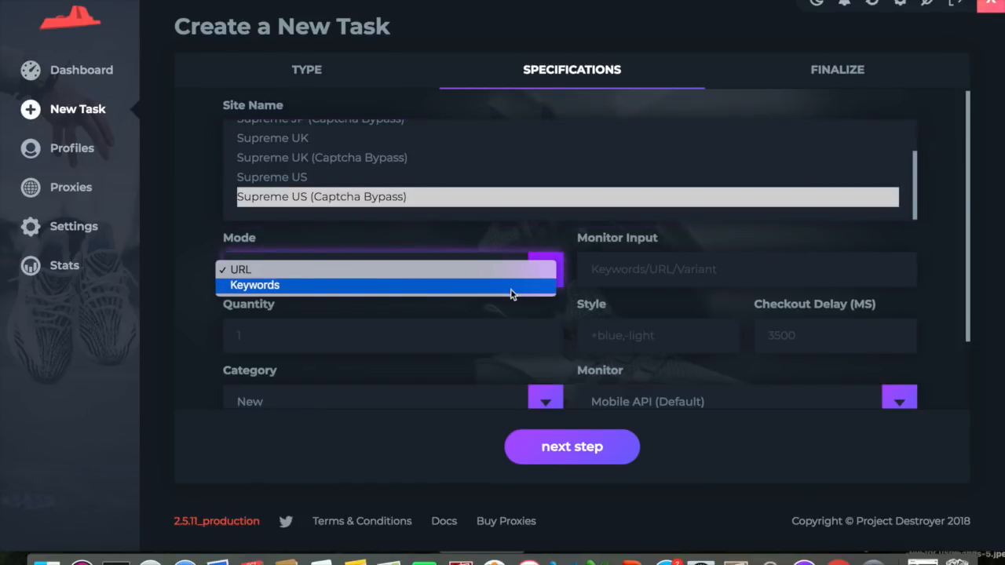
{"action": "left_click", "coordinate": [510, 291]}
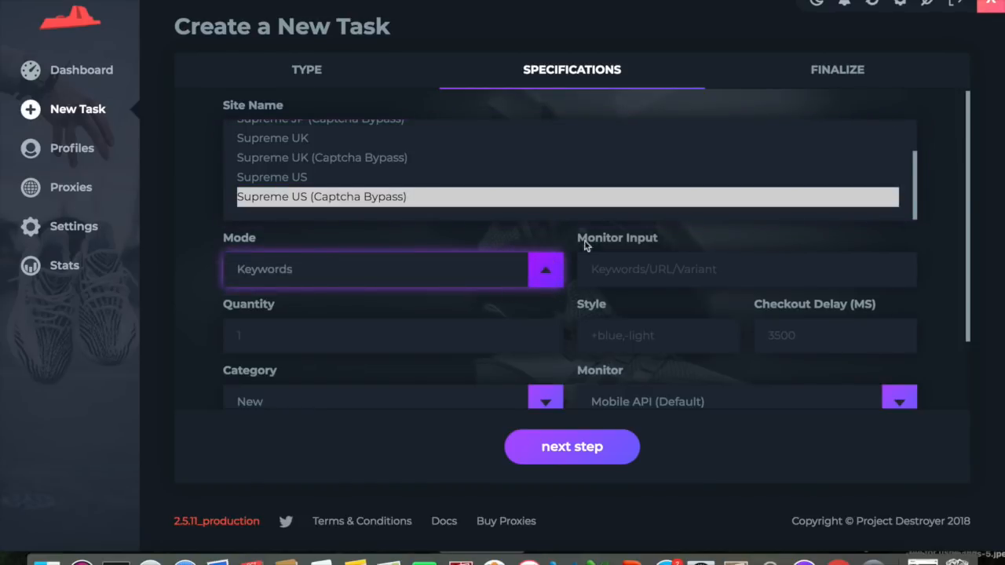
{"action": "scroll", "coordinate": [638, 261], "scroll_direction": "down", "scroll_amount": 1}
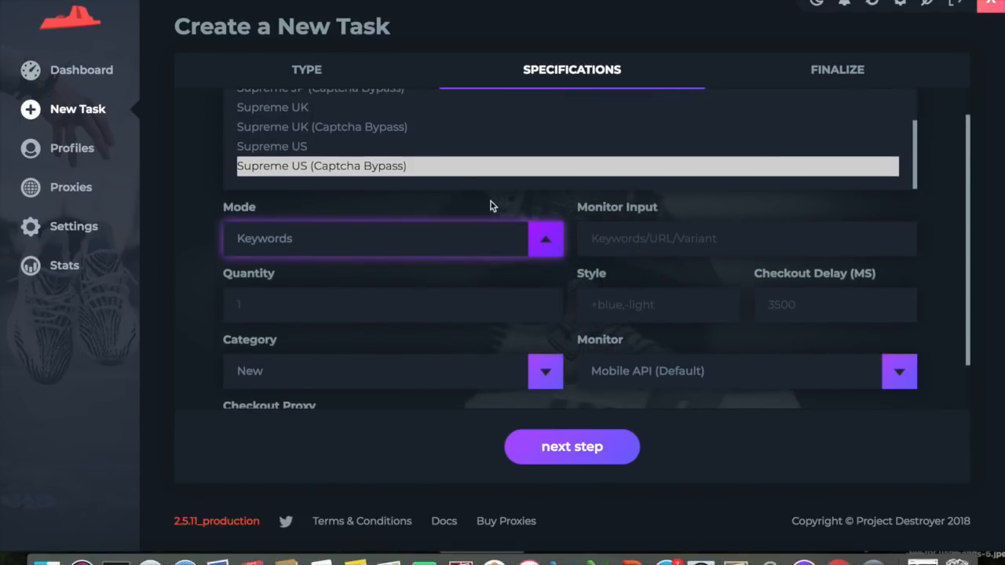
Copy the Embroidered Pocket Tee keywords "+Pocket,+Tee" from the Supreme F/W 2018 Week 7 document in Chrome into the task's monitor input.
{"action": "left_click", "coordinate": [838, 561]}
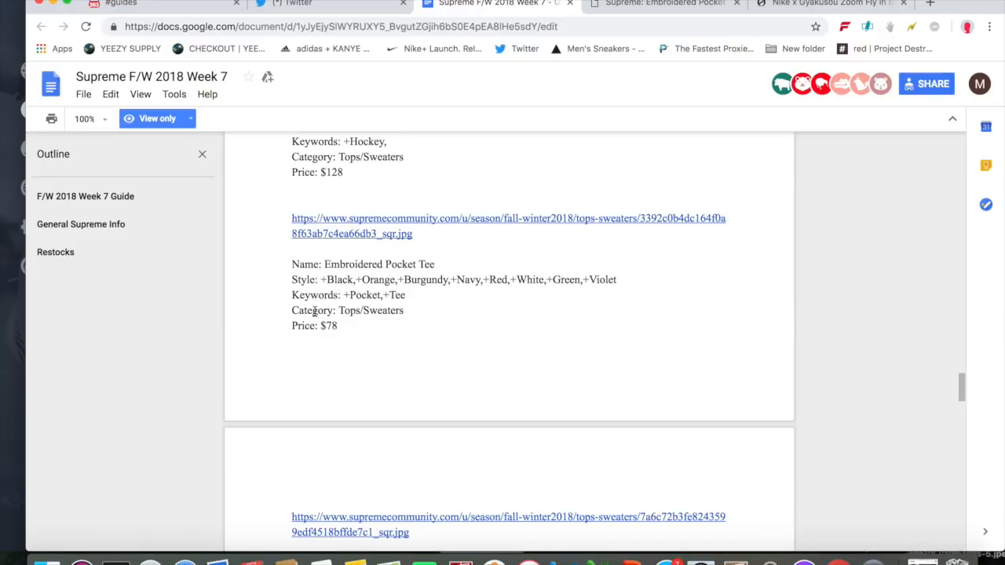
{"action": "left_click", "coordinate": [640, 5]}
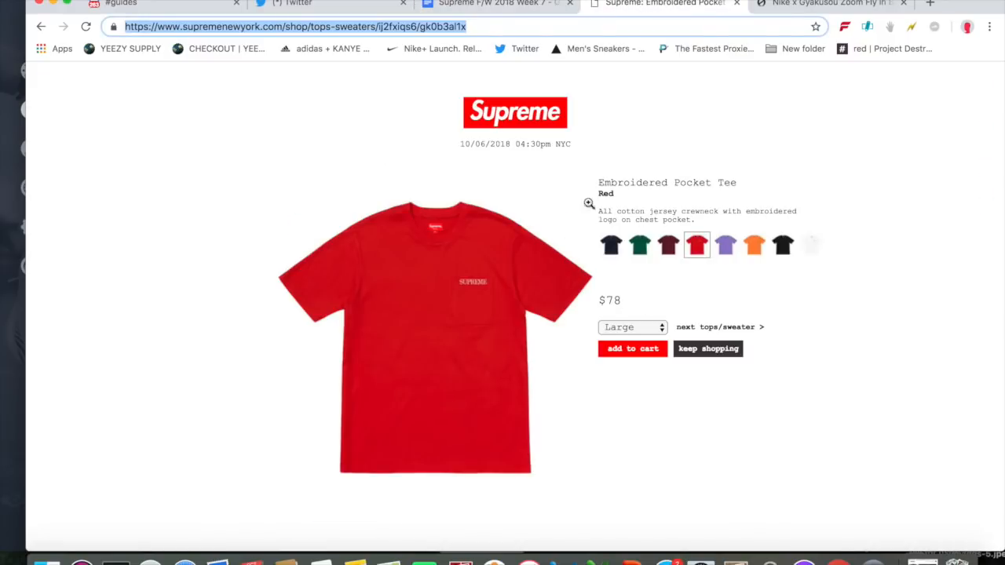
{"action": "left_click", "coordinate": [471, 4]}
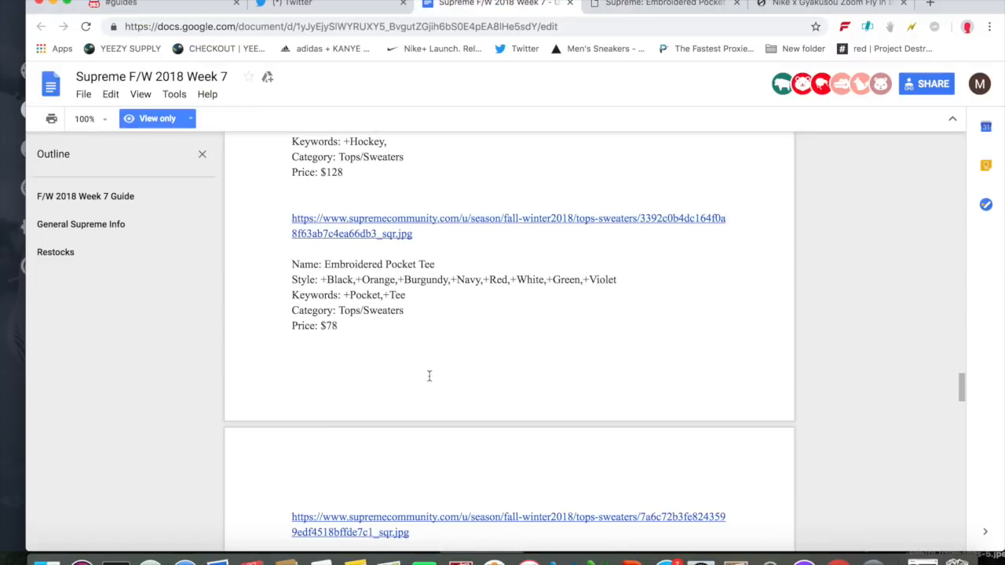
{"action": "left_click_drag", "start_coordinate": [344, 294], "coordinate": [417, 294]}
{"action": "key", "text": "ctrl+c"}
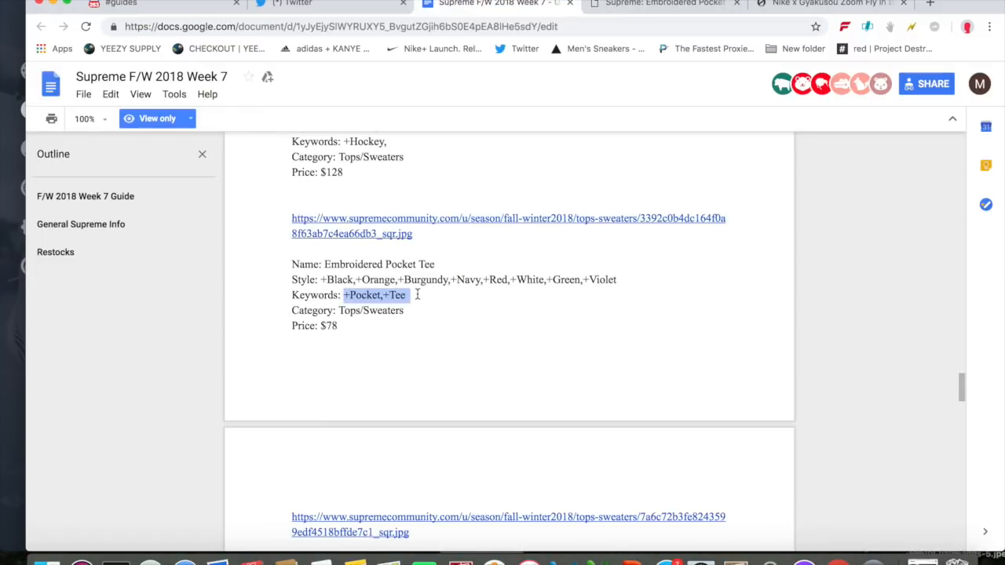
{"action": "left_click", "coordinate": [19, 355]}
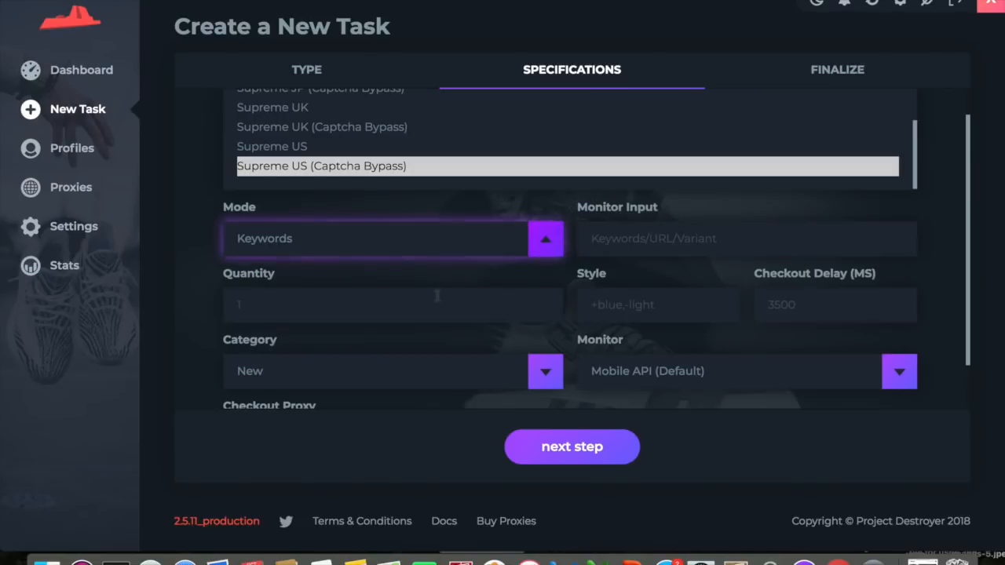
{"action": "left_click", "coordinate": [623, 242]}
{"action": "key", "text": "ctrl+v"}
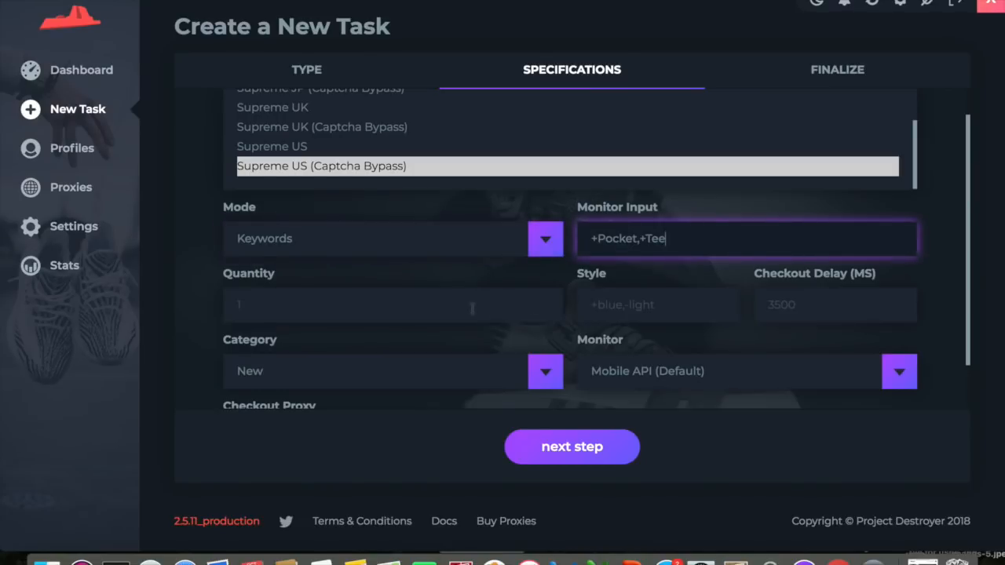
Try the URL mode for the Supreme task and switch back to Keywords.
{"action": "left_click", "coordinate": [547, 249]}
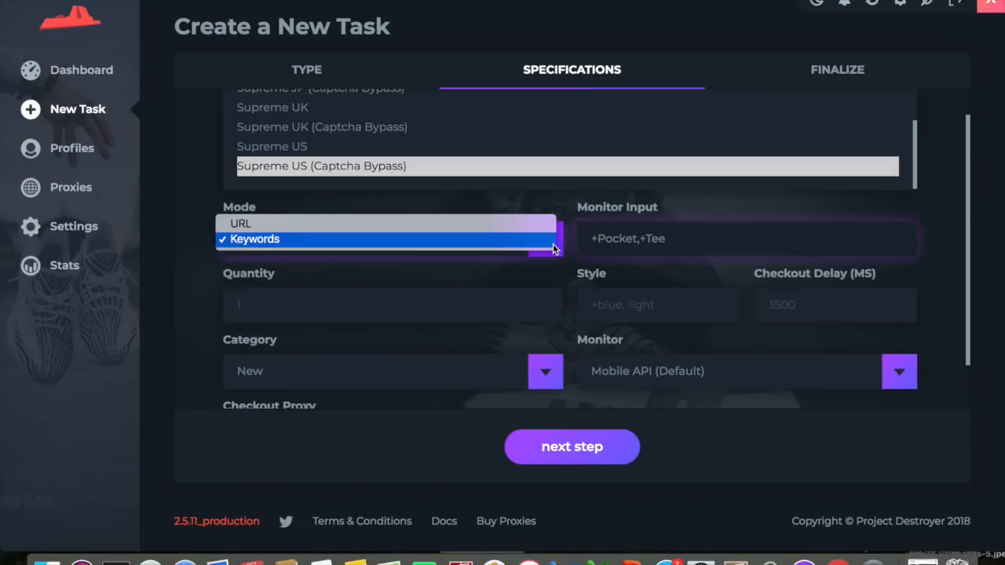
{"action": "left_click", "coordinate": [444, 228]}
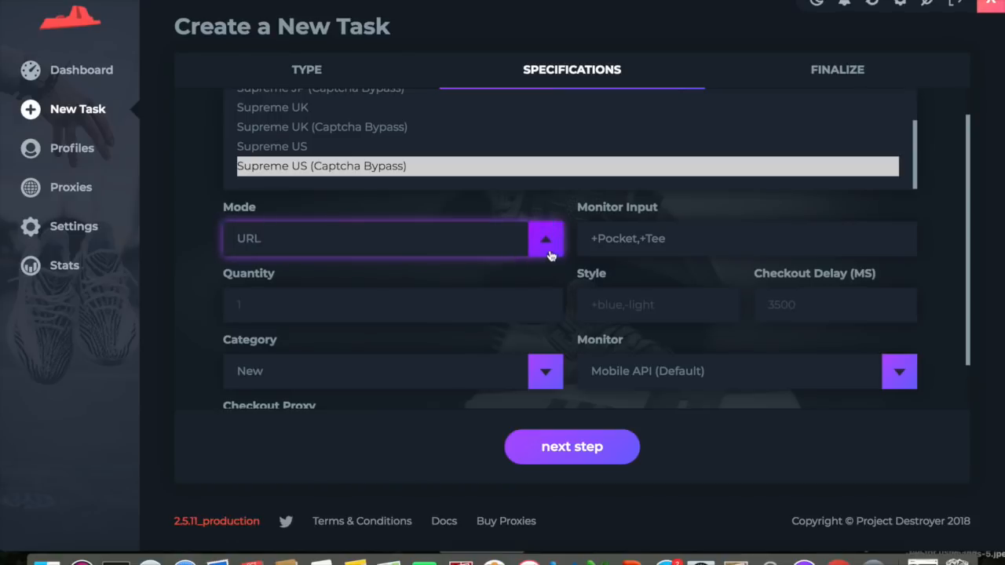
{"action": "left_click", "coordinate": [550, 248]}
{"action": "left_click", "coordinate": [451, 256]}
Set the task's style to "+Red" and its checkout delay to 2750 ms.
{"action": "left_click", "coordinate": [598, 303]}
{"action": "type", "text": "+Red"}
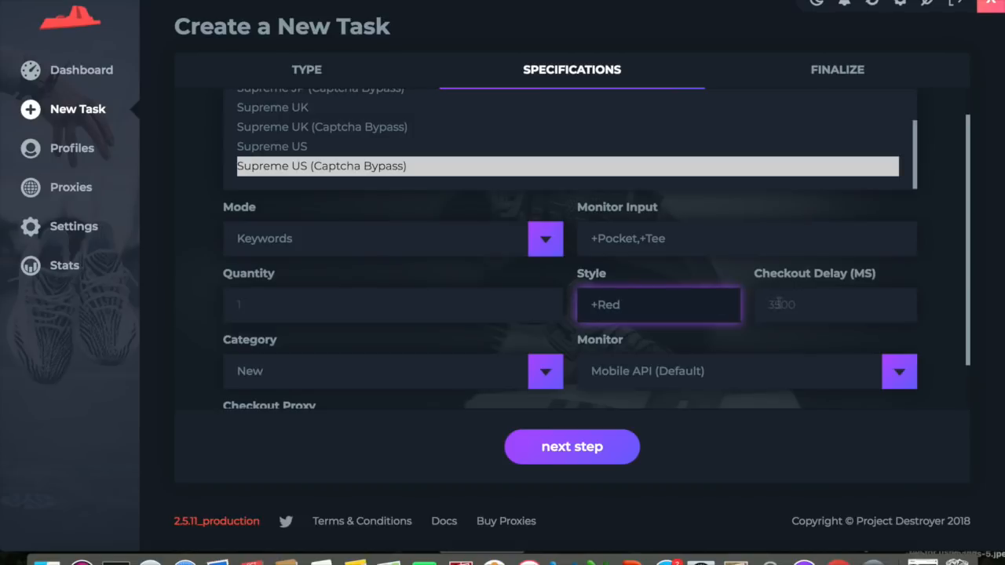
{"action": "left_click", "coordinate": [809, 306]}
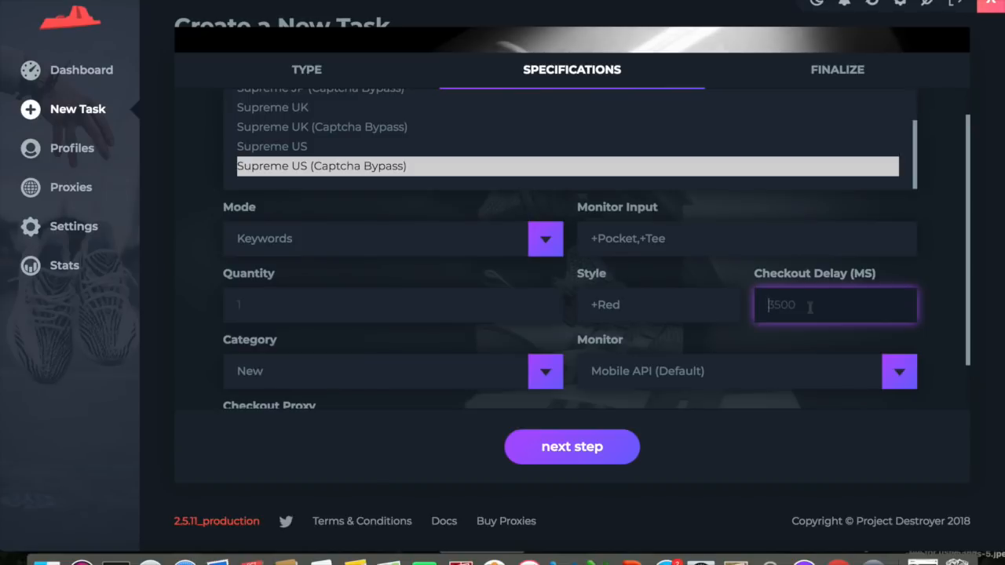
{"action": "type", "text": "2750"}
Set the category to Tops/Sweaters, keeping the Mobile API (Default) monitor, and proceed to finalizing the task.
{"action": "scroll", "coordinate": [450, 366], "scroll_direction": "down", "scroll_amount": 2}
{"action": "left_click", "coordinate": [537, 318]}
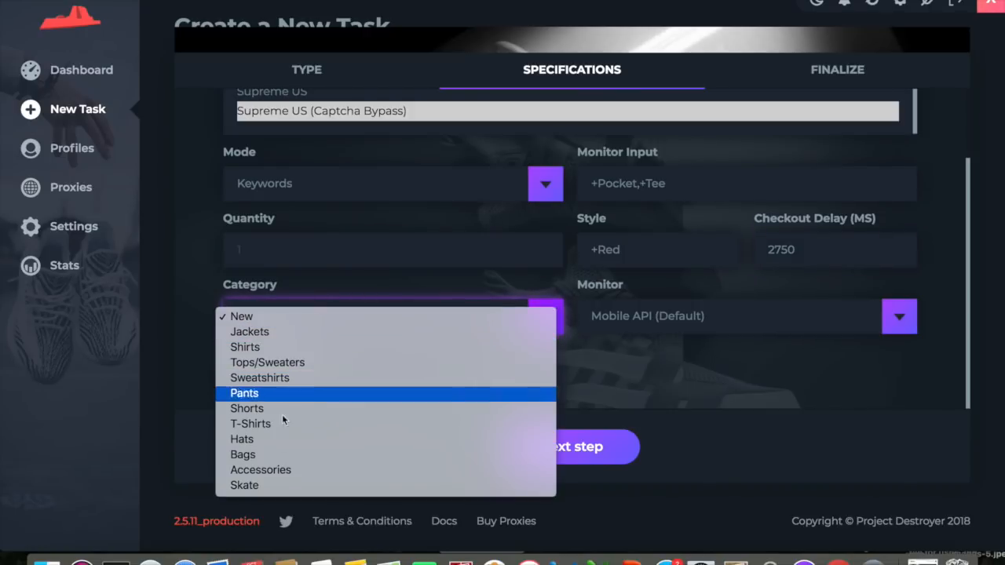
{"action": "left_click", "coordinate": [271, 362]}
{"action": "left_click", "coordinate": [584, 321]}
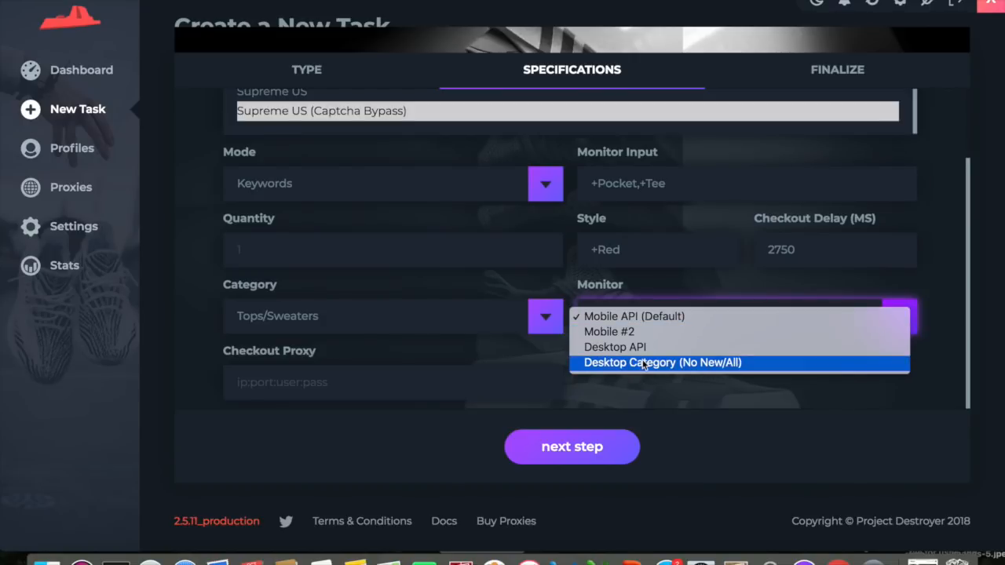
{"action": "left_click", "coordinate": [617, 318]}
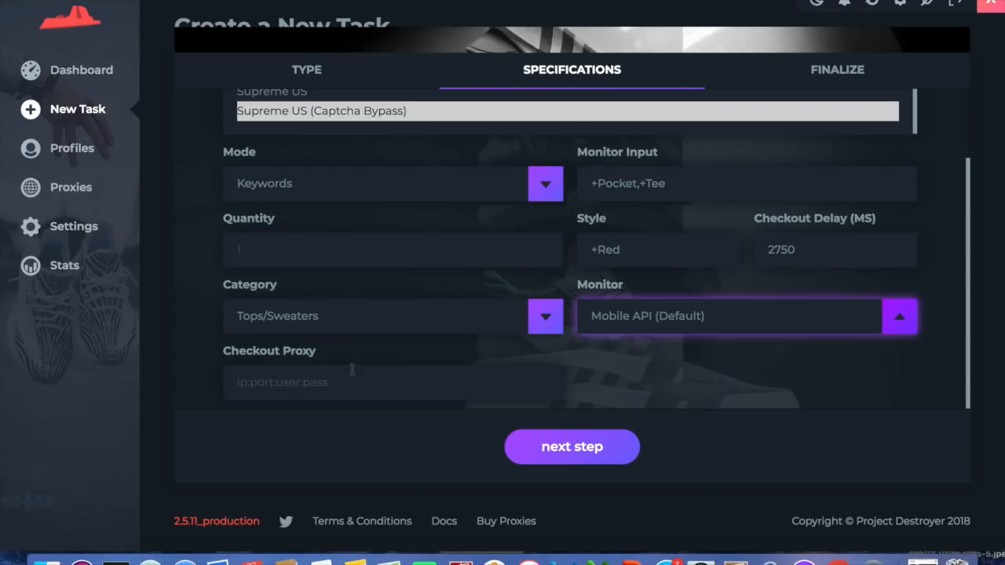
{"action": "left_click", "coordinate": [567, 448]}
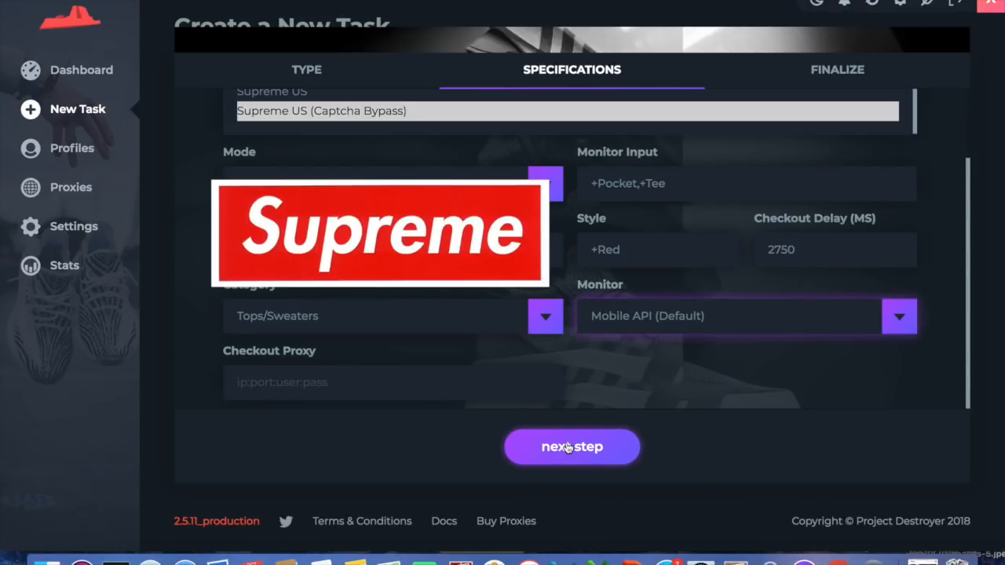
Finalize the task with size L, a task count of 3 and the "Example for youtube (0E2)" profile.
{"action": "left_click", "coordinate": [543, 149]}
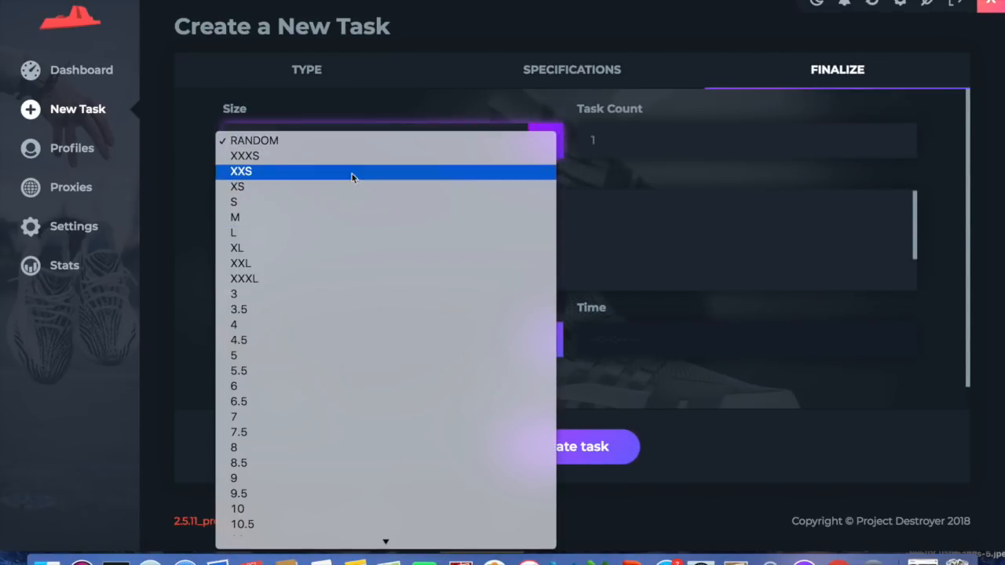
{"action": "left_click", "coordinate": [341, 233]}
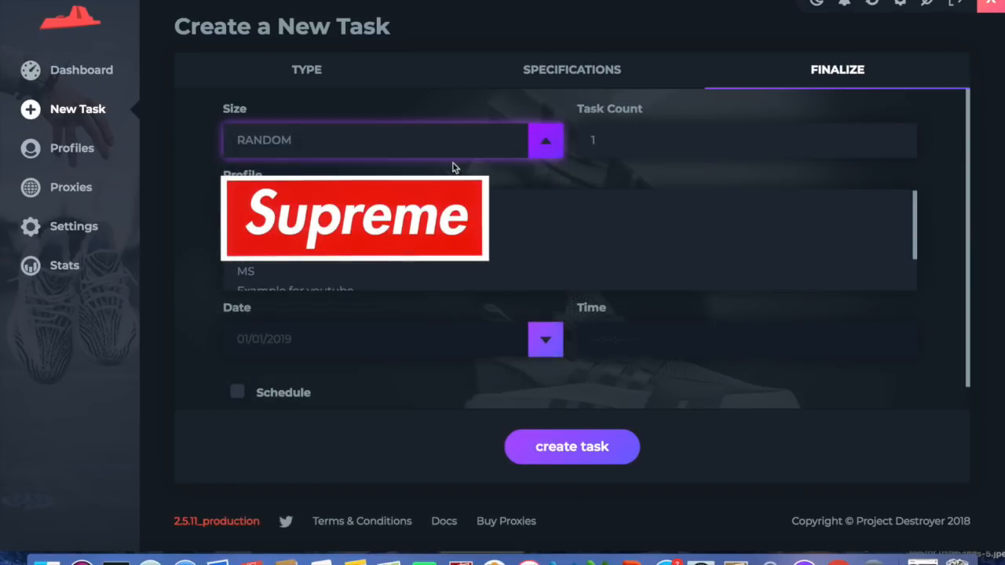
{"action": "left_click", "coordinate": [636, 135]}
{"action": "key", "text": "BackSpace"}
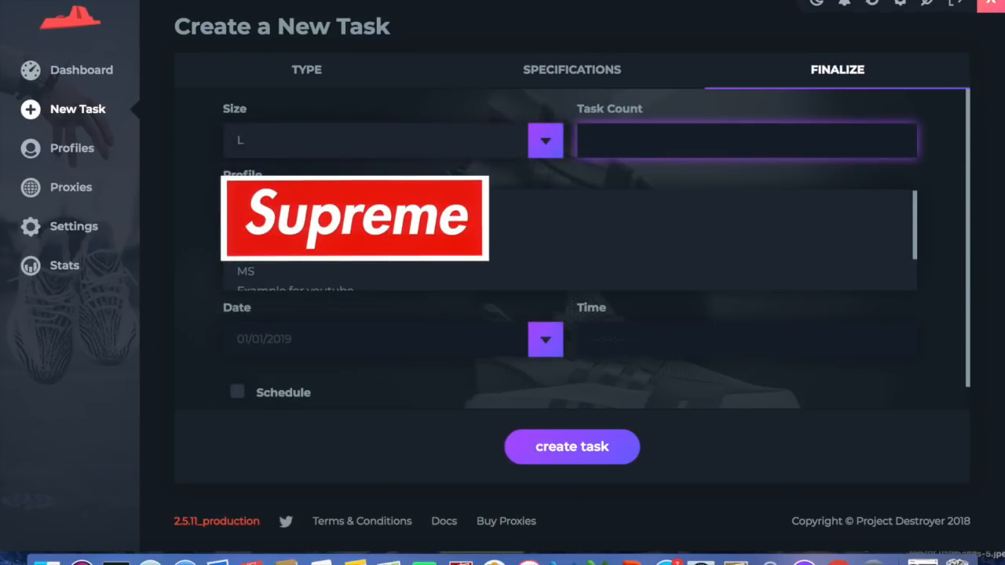
{"action": "scroll", "coordinate": [571, 251], "scroll_direction": "down", "scroll_amount": 1}
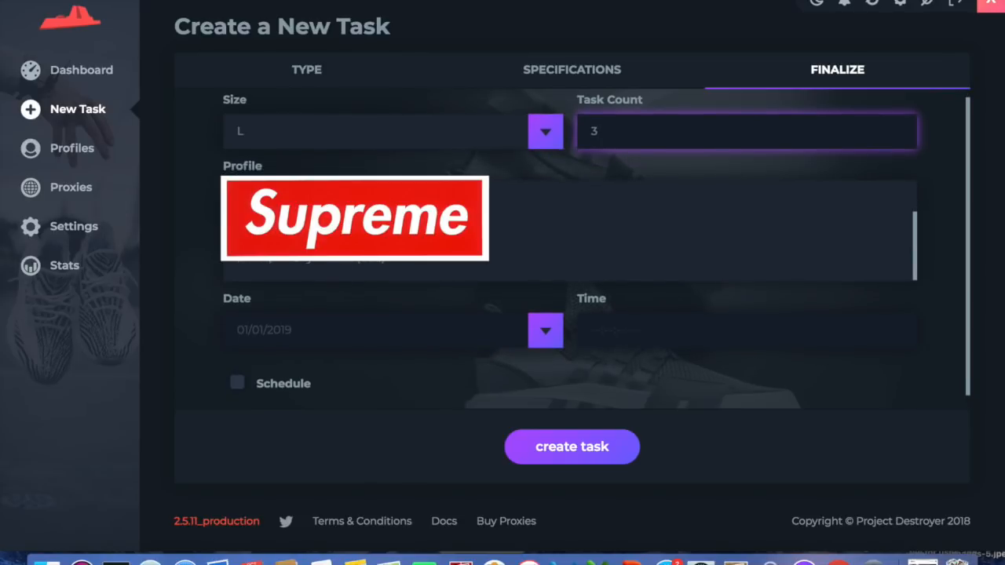
{"action": "left_click", "coordinate": [301, 260]}
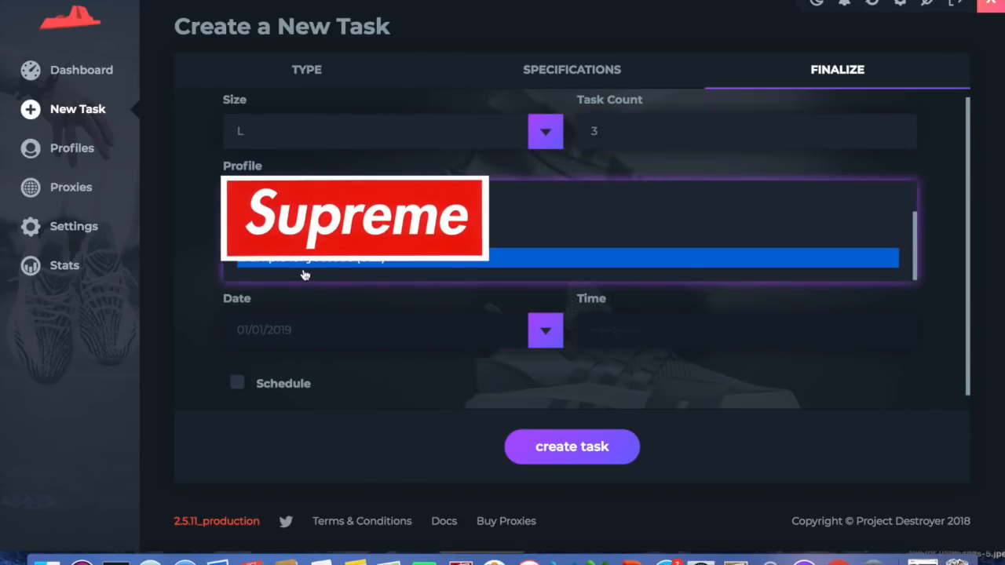
Try the Schedule option, view the available dates without choosing one, and turn scheduling back off.
{"action": "left_click", "coordinate": [280, 384]}
{"action": "left_click", "coordinate": [518, 332]}
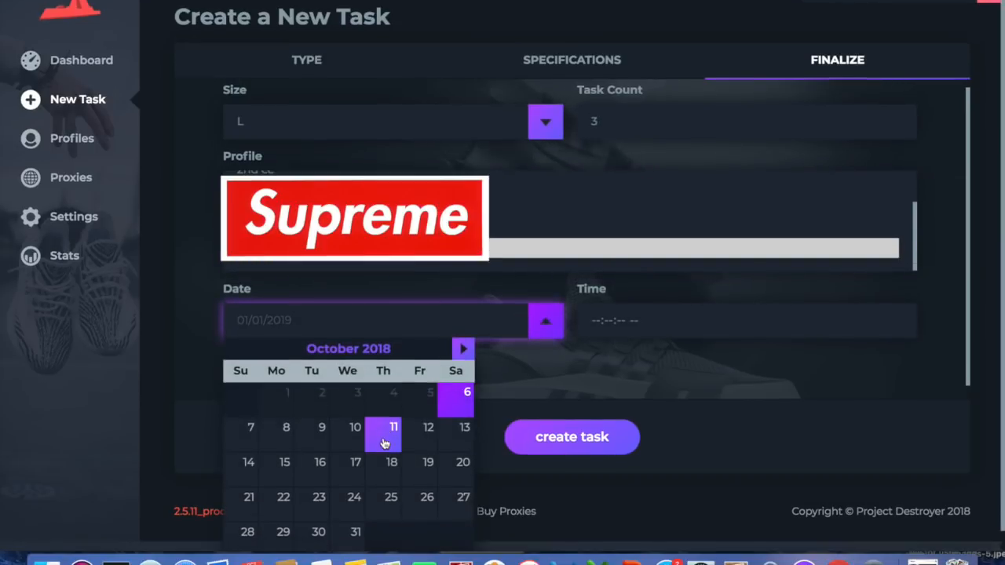
{"action": "scroll", "coordinate": [388, 398], "scroll_direction": "down", "scroll_amount": 2}
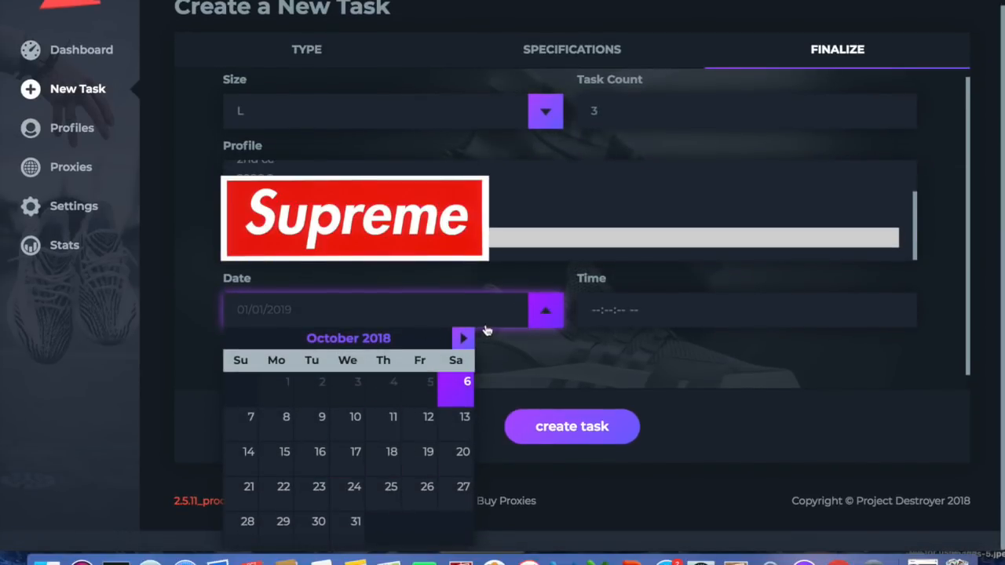
{"action": "left_click", "coordinate": [572, 348]}
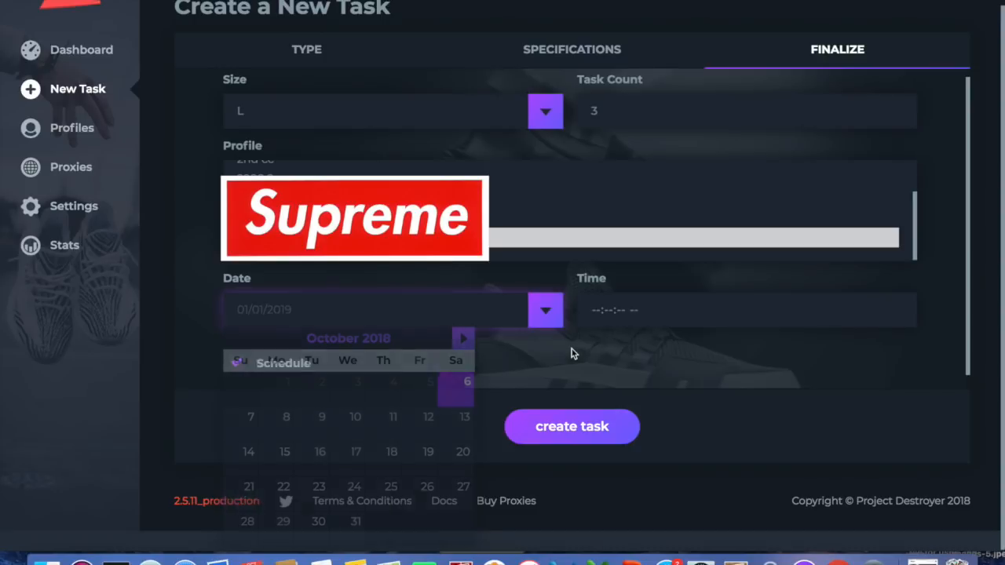
{"action": "left_click", "coordinate": [273, 383]}
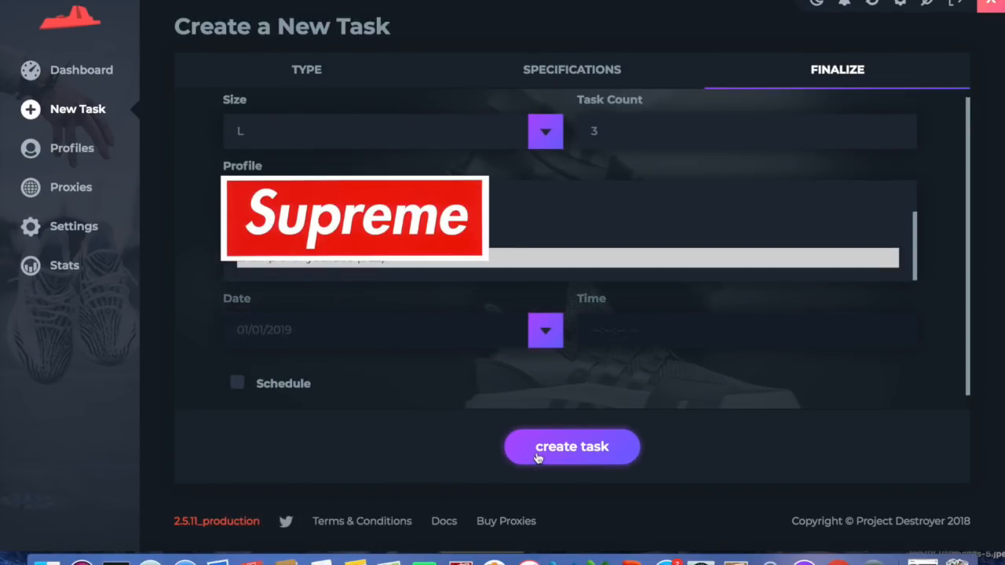
Create the Supreme tasks and open captcha harvester #1 from the dashboard.
{"action": "left_click", "coordinate": [539, 458]}
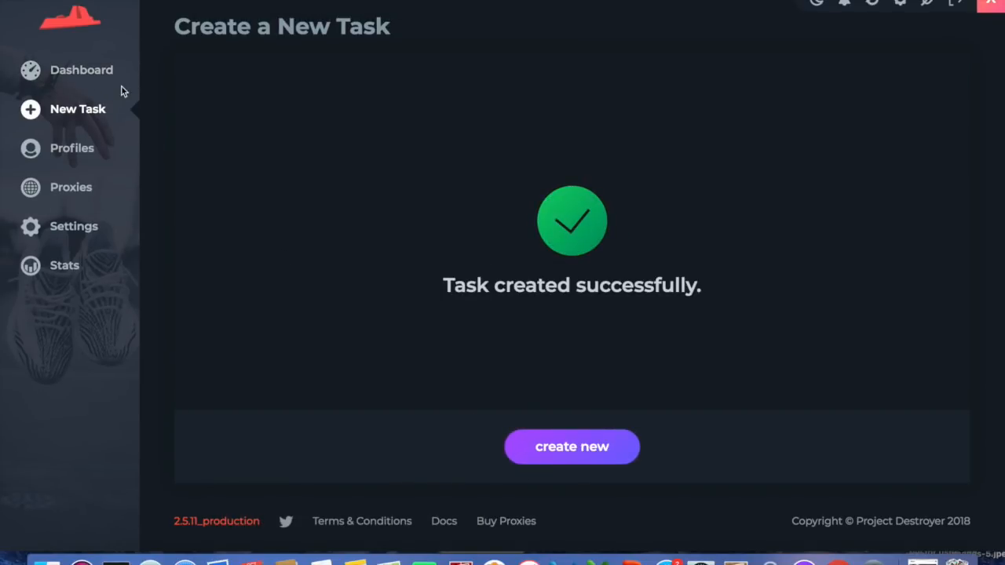
{"action": "left_click", "coordinate": [92, 85]}
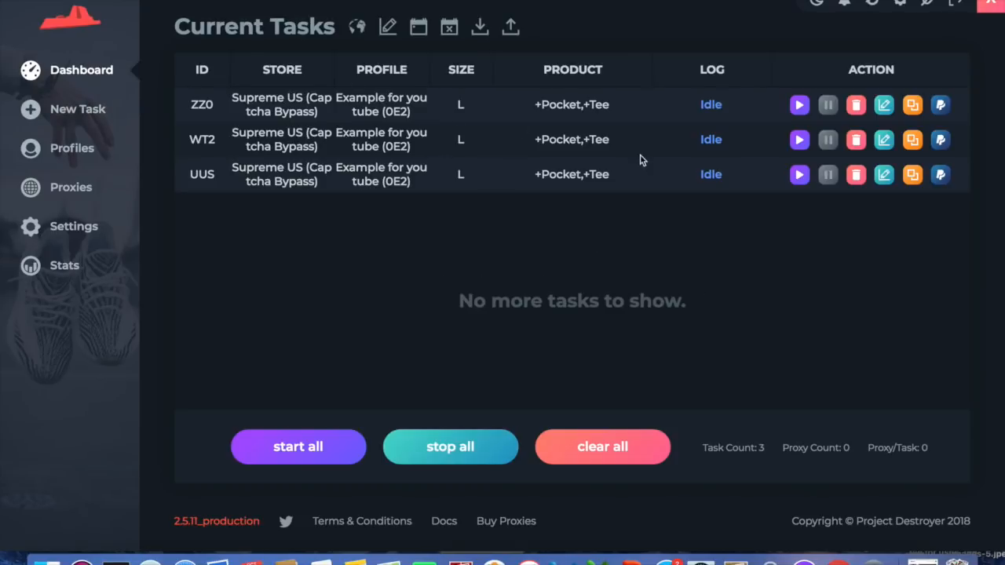
{"action": "left_click", "coordinate": [871, 5]}
{"action": "left_click", "coordinate": [873, 42]}
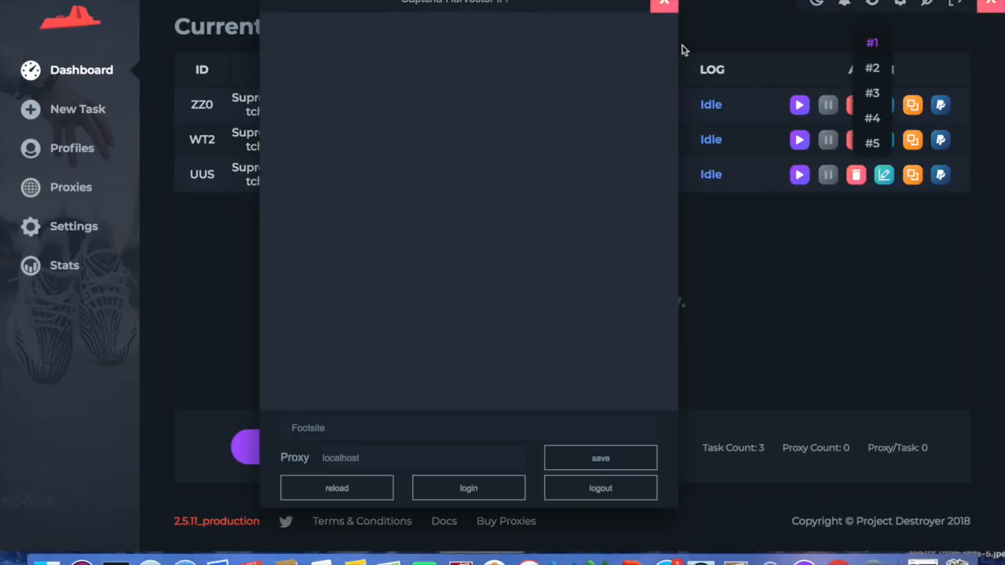
Set captcha harvester #1 to Supreme, reload it, and return to the task dashboard.
{"action": "left_click", "coordinate": [427, 428]}
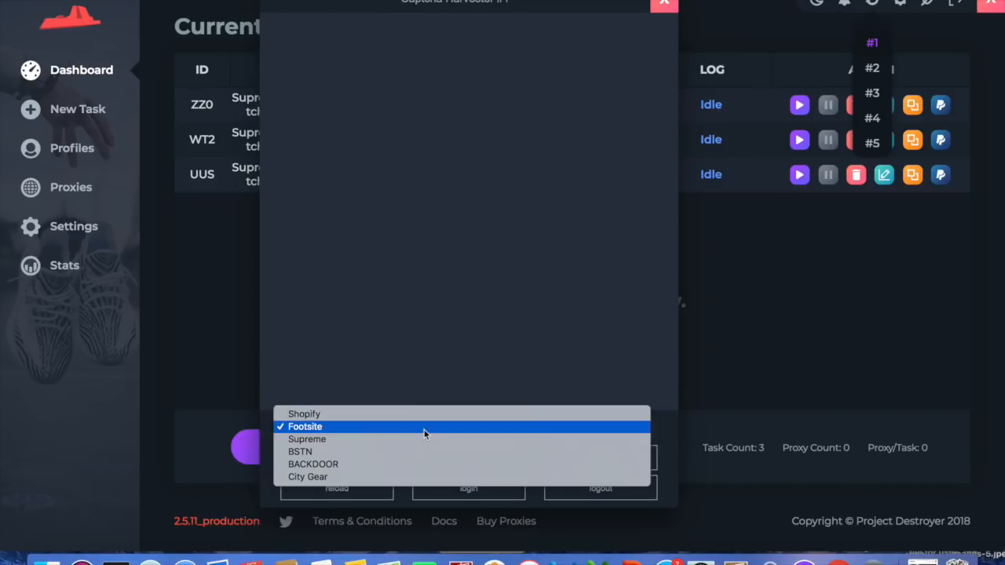
{"action": "left_click", "coordinate": [399, 441]}
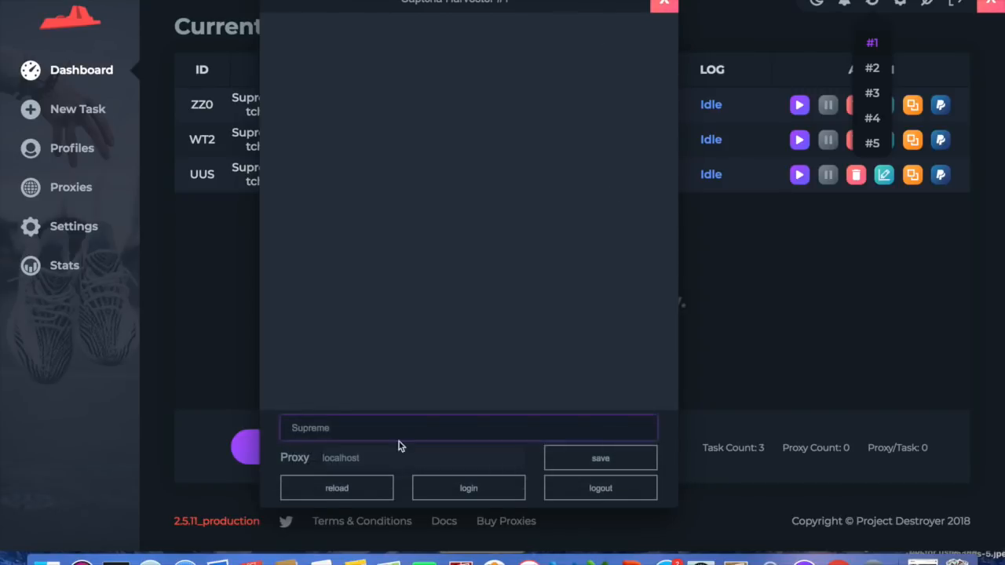
{"action": "left_click", "coordinate": [372, 488]}
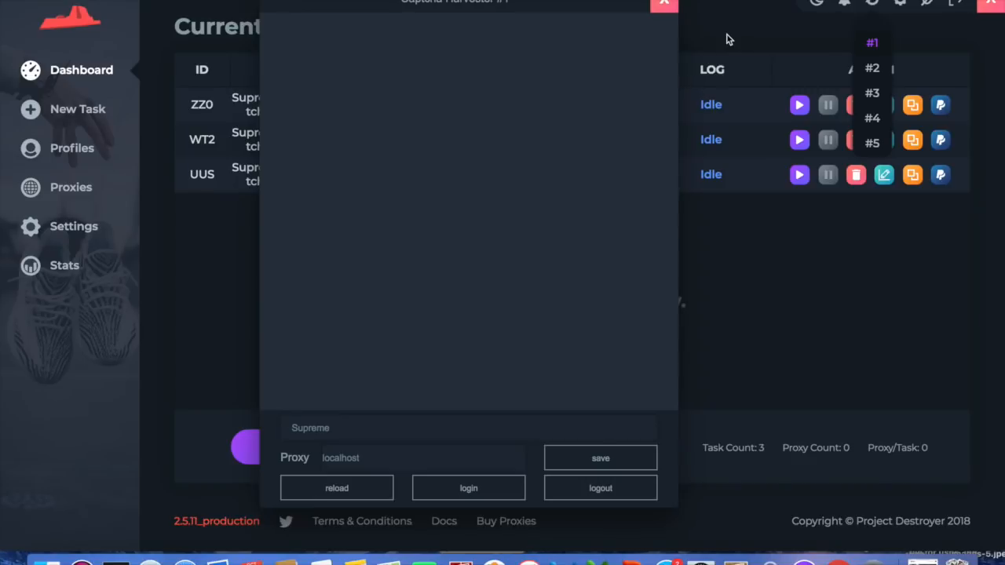
{"action": "left_click", "coordinate": [724, 39]}
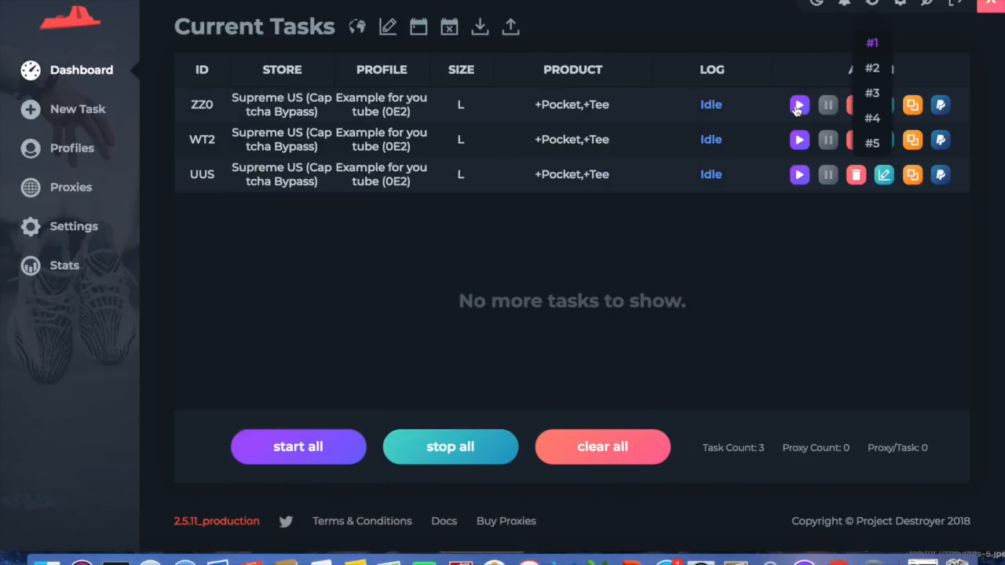
{"action": "left_click", "coordinate": [787, 47]}
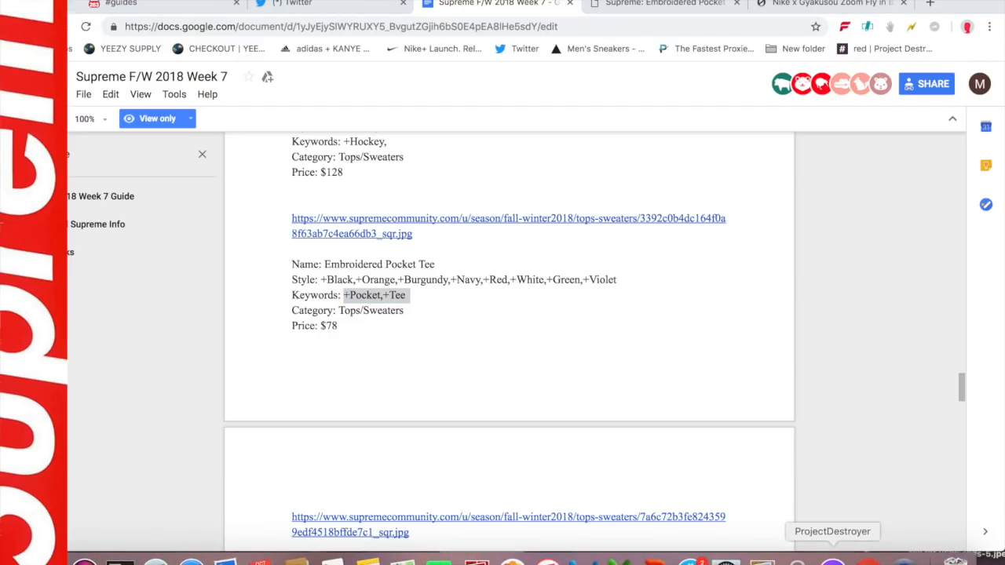
Switch back to Project Destroyer and change the first task's size to XL.
{"action": "left_click", "coordinate": [832, 561]}
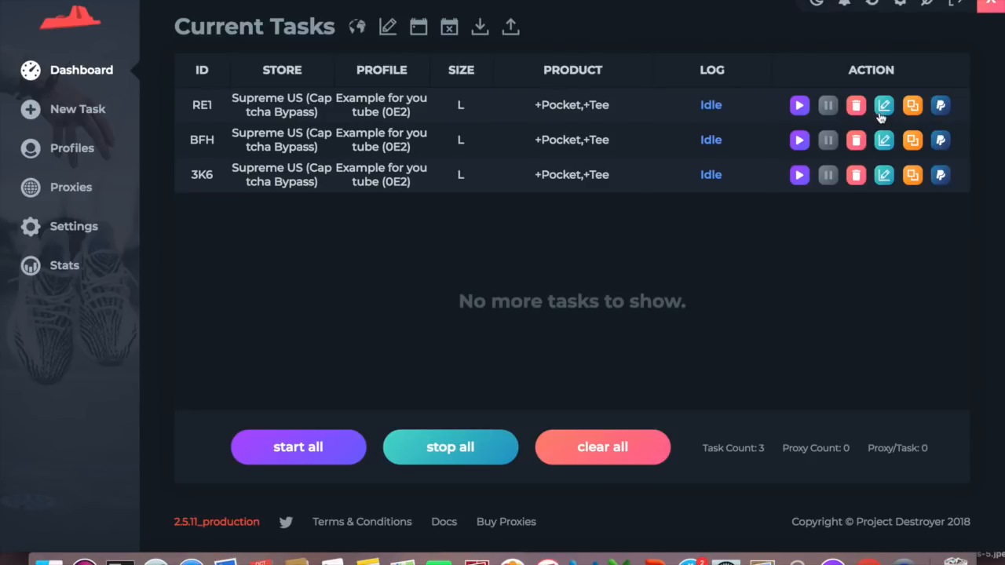
{"action": "left_click", "coordinate": [883, 107]}
{"action": "left_click", "coordinate": [926, 175]}
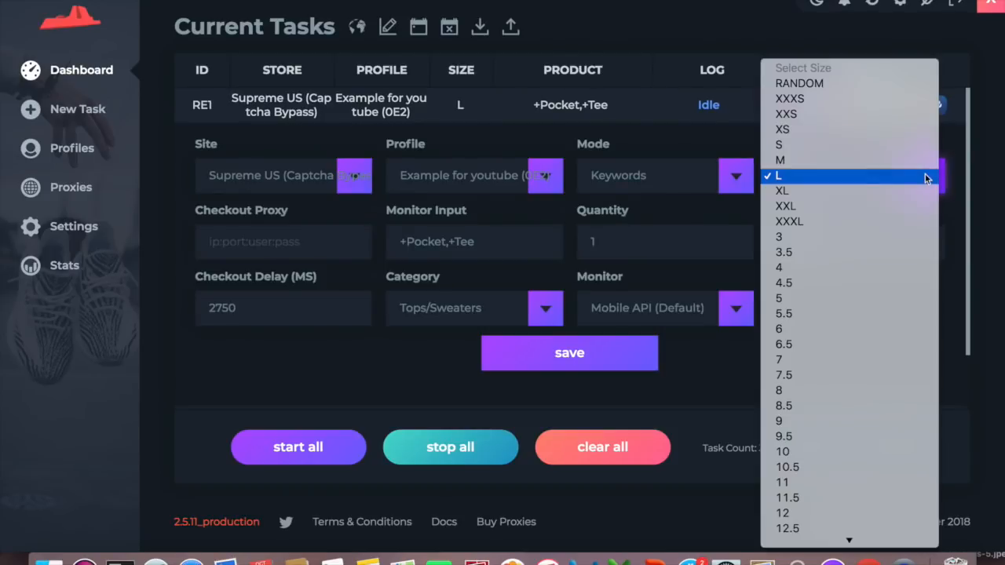
{"action": "left_click", "coordinate": [879, 196]}
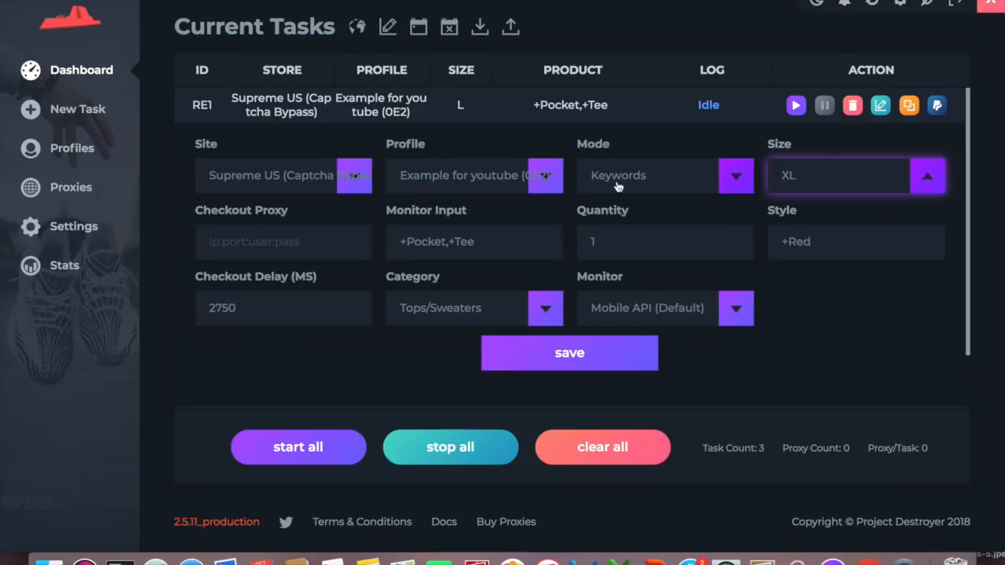
Save the first task with a checkout delay of 3500 ms and start it.
{"action": "left_click", "coordinate": [259, 304]}
{"action": "key", "text": "BackSpace"}
{"action": "key", "text": "BackSpace"}
{"action": "key", "text": "BackSpace"}
{"action": "key", "text": "BackSpace"}
{"action": "type", "text": "35"}
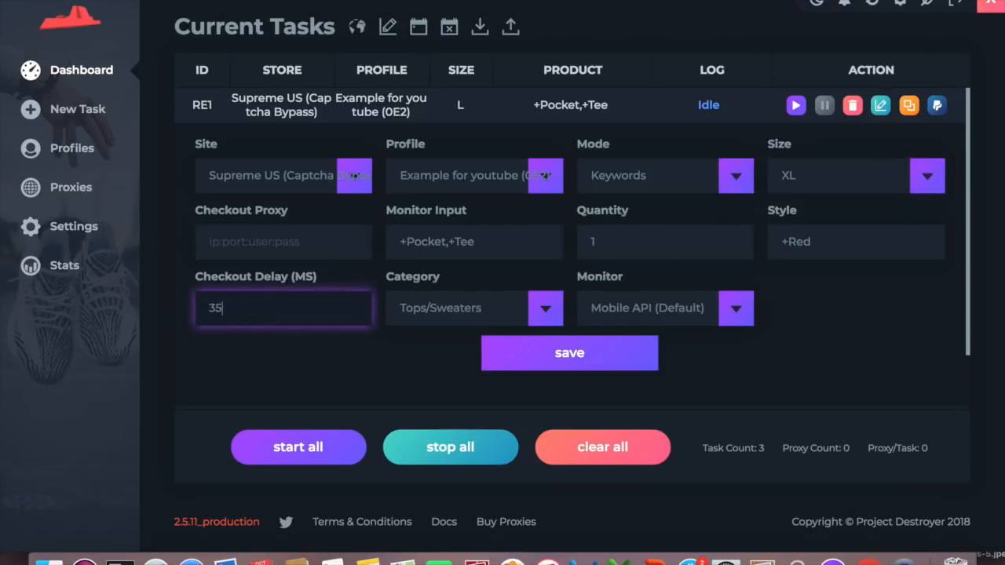
{"action": "type", "text": "00"}
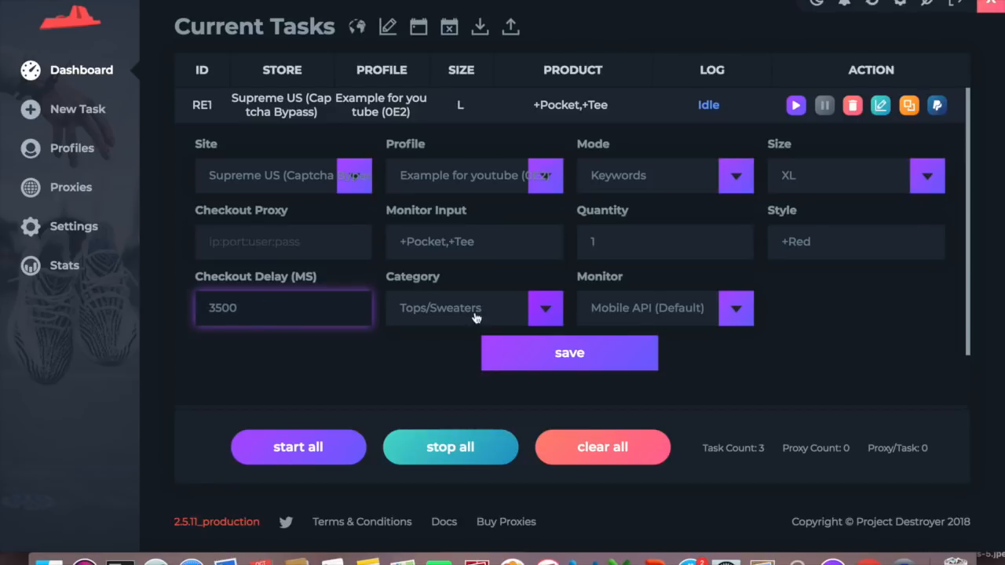
{"action": "left_click", "coordinate": [536, 368]}
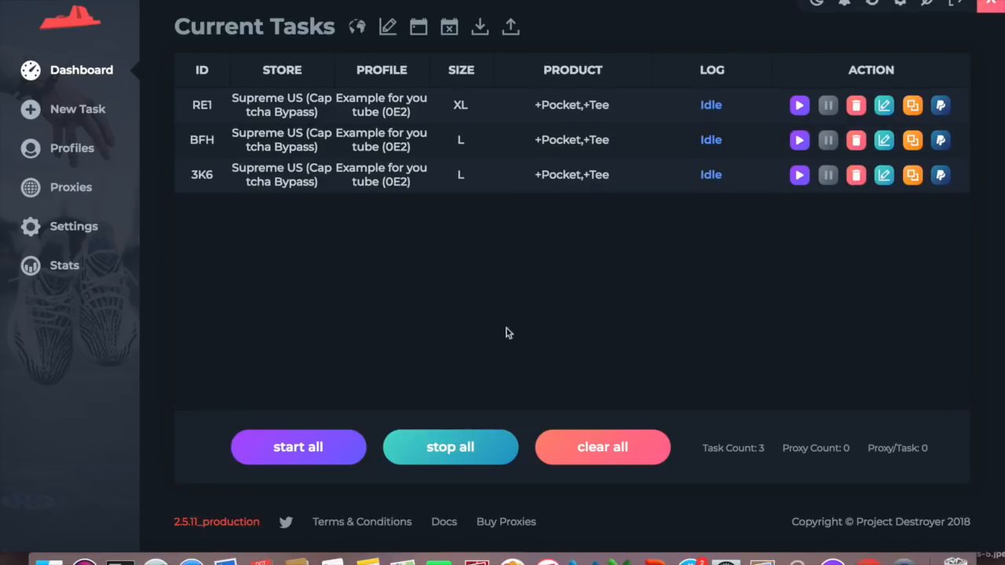
{"action": "left_click", "coordinate": [799, 110]}
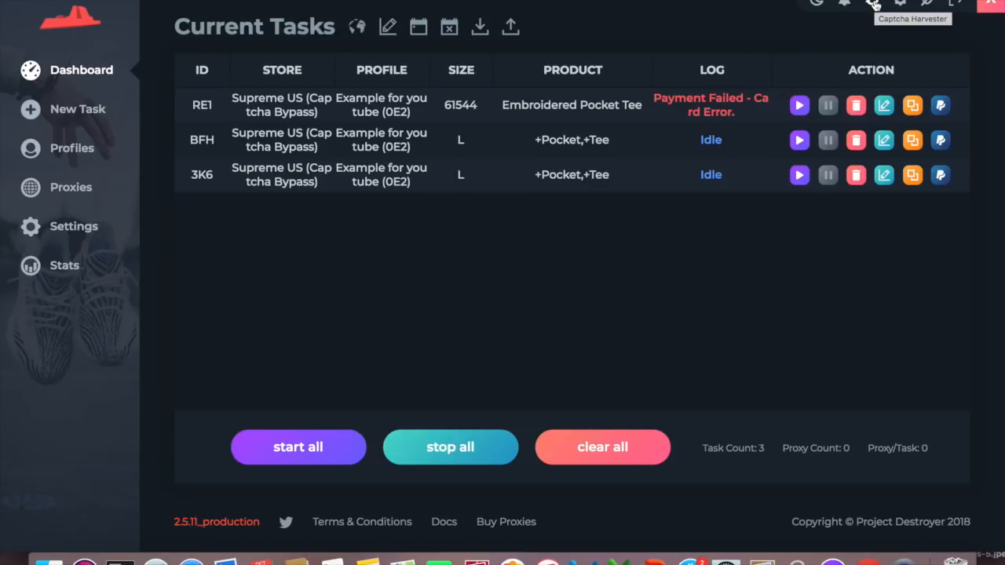
Open captcha harvester #1 and move its window aside so the task logs and action controls are uncovered.
{"action": "left_click", "coordinate": [873, 5]}
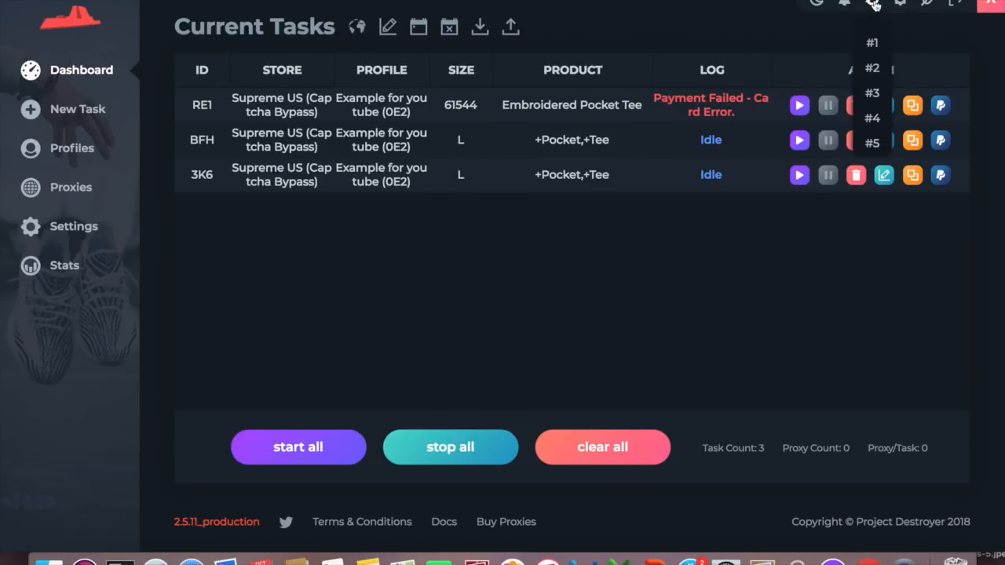
{"action": "left_click", "coordinate": [871, 42]}
{"action": "left_click_drag", "start_coordinate": [627, 16], "coordinate": [420, 12]}
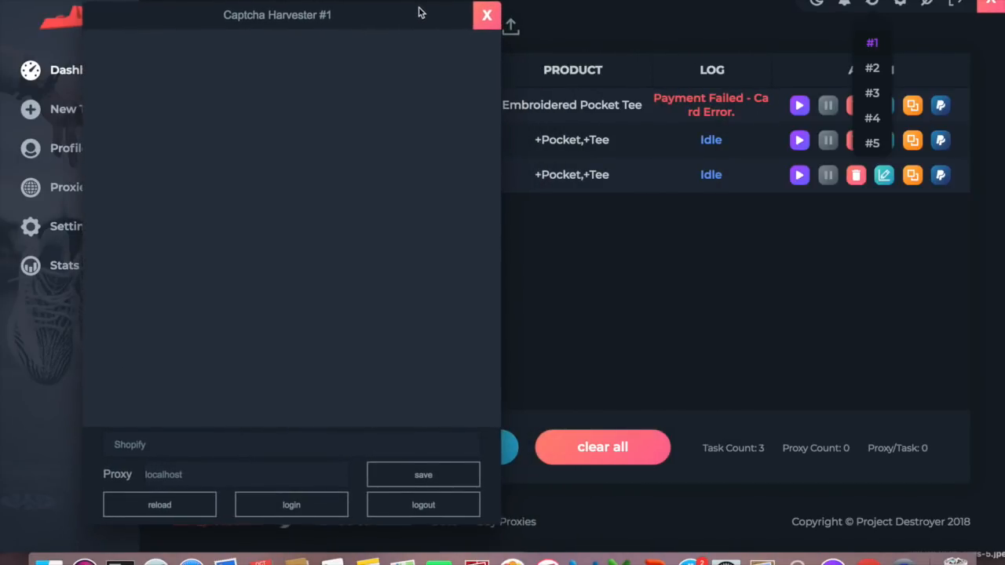
Bring the dashboard to the front and start the second and third Supreme tasks.
{"action": "left_click", "coordinate": [778, 166]}
{"action": "left_click", "coordinate": [799, 140]}
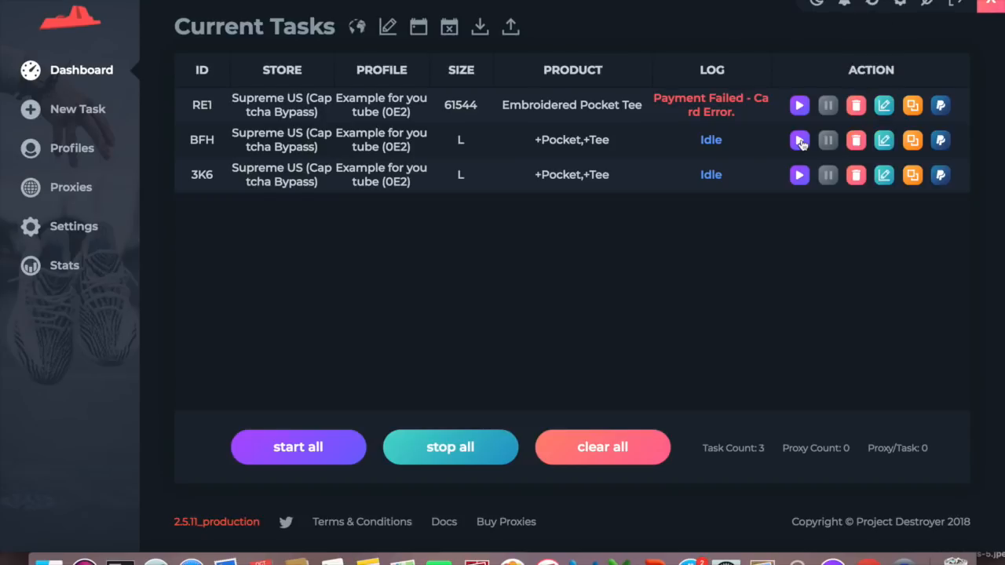
{"action": "left_click", "coordinate": [799, 174]}
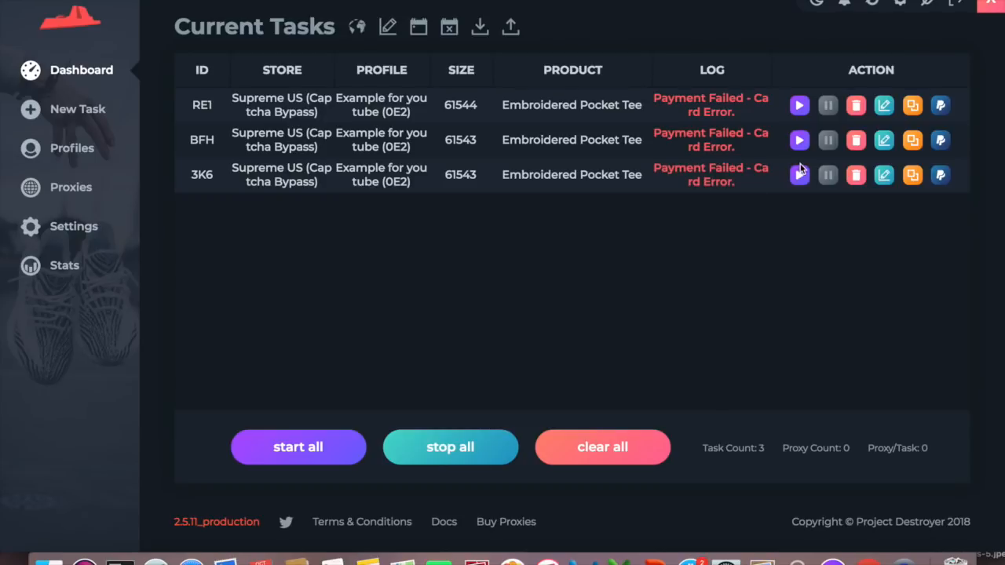
Change the third task's site to Supreme US without captcha bypass and save the task.
{"action": "left_click", "coordinate": [885, 175]}
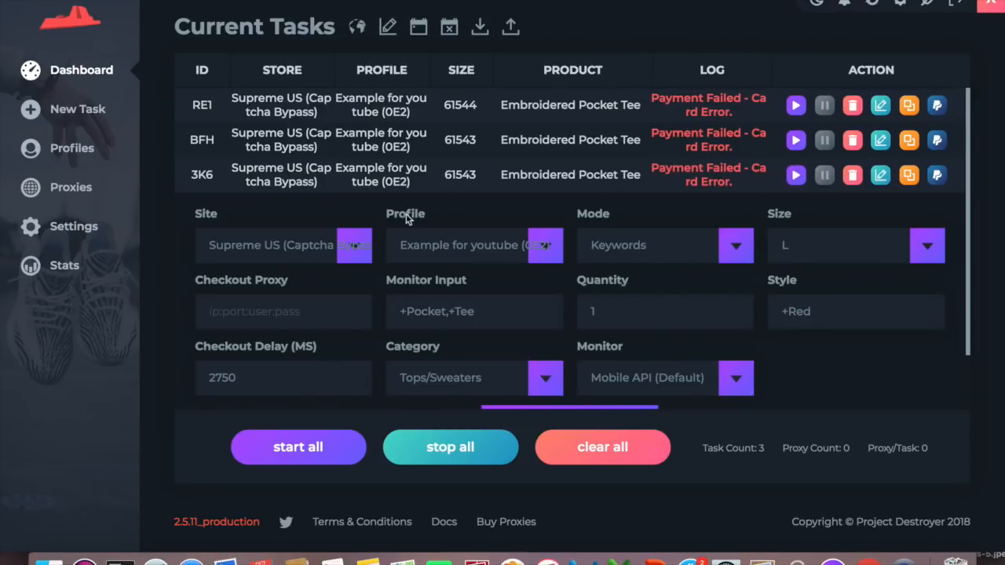
{"action": "left_click", "coordinate": [354, 248]}
{"action": "left_click", "coordinate": [322, 230]}
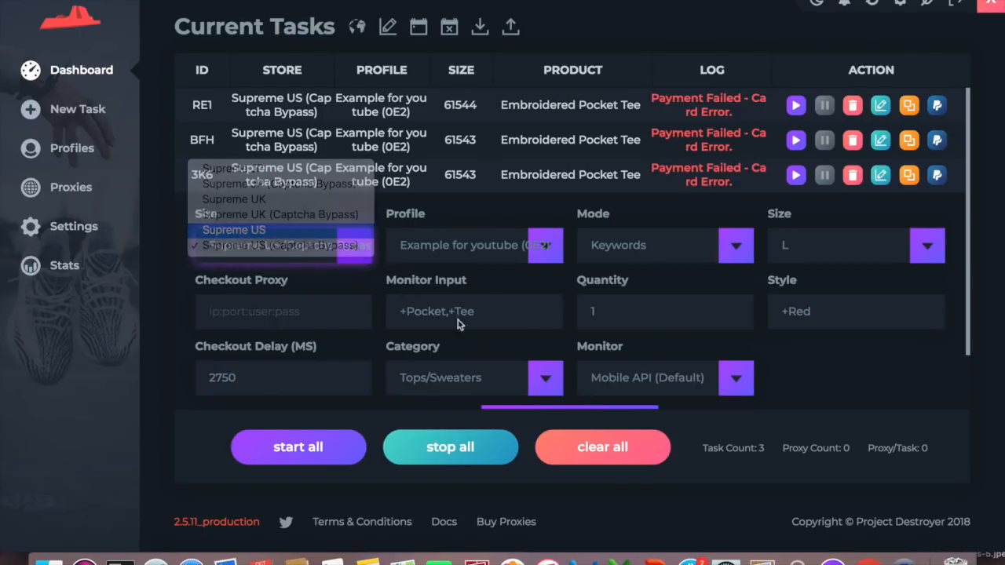
{"action": "scroll", "coordinate": [555, 369], "scroll_direction": "down", "scroll_amount": 1}
{"action": "left_click", "coordinate": [555, 374]}
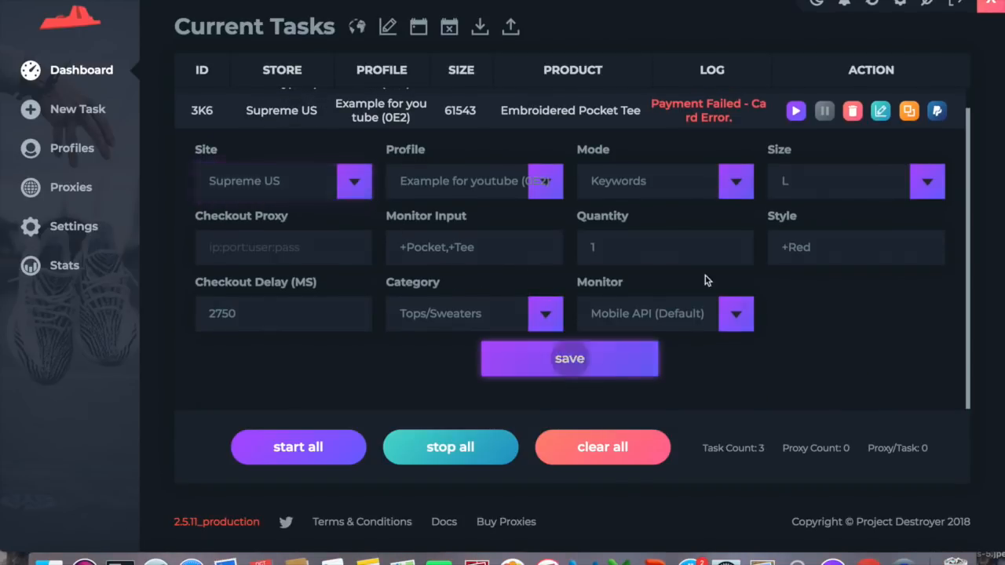
Run the third task, complete its reCAPTCHA in the harvester, and return to the dashboard.
{"action": "left_click", "coordinate": [798, 176]}
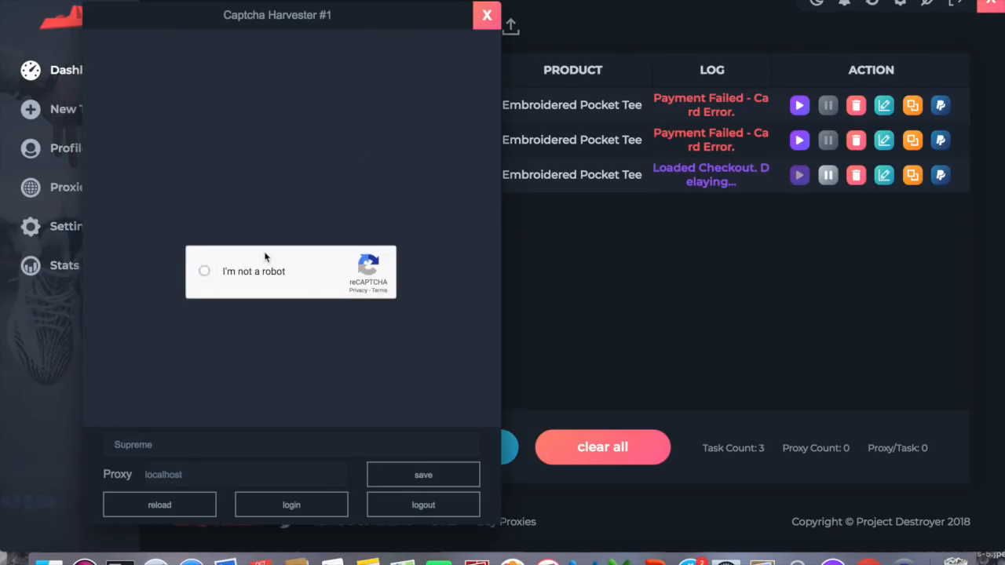
{"action": "left_click", "coordinate": [255, 272]}
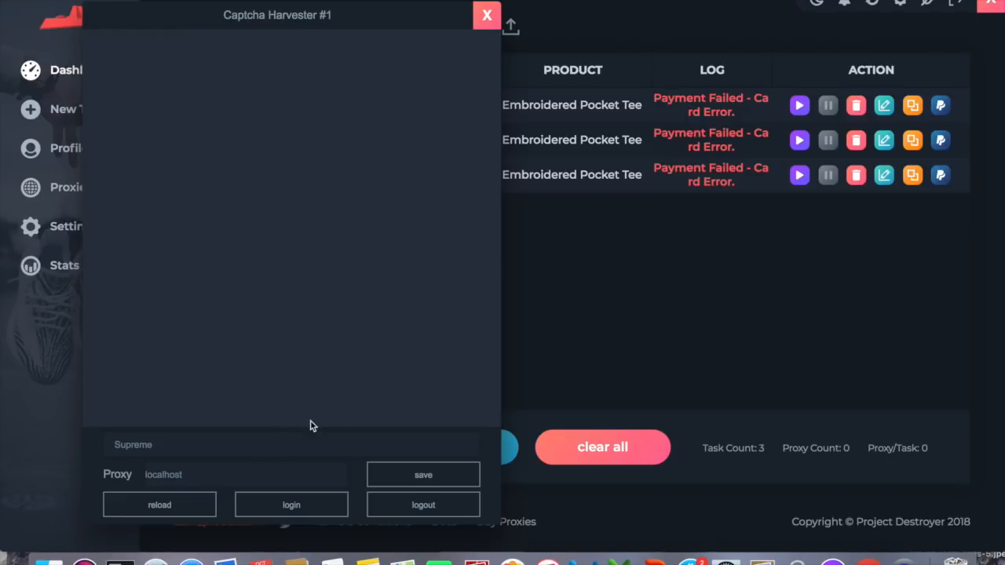
{"action": "left_click", "coordinate": [696, 229]}
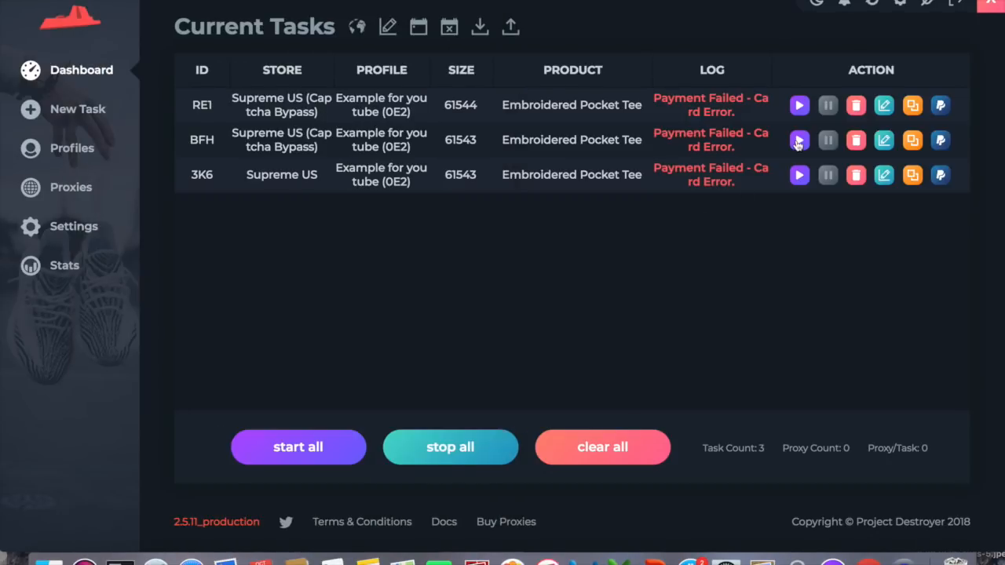
Rerun the second task, and save it with its site changed to Supreme US.
{"action": "left_click", "coordinate": [798, 141]}
{"action": "left_click", "coordinate": [884, 141]}
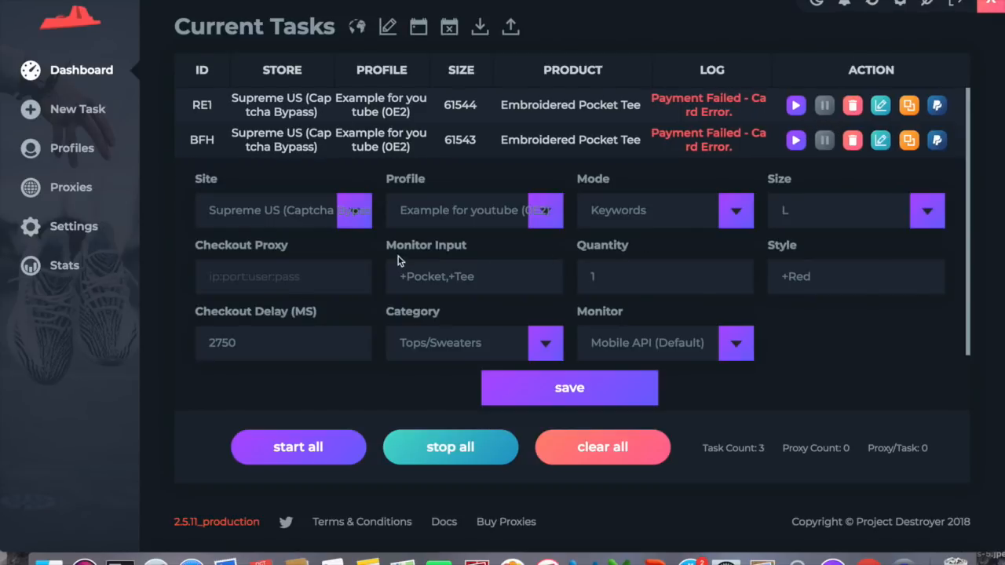
{"action": "left_click", "coordinate": [363, 222]}
{"action": "left_click", "coordinate": [308, 190]}
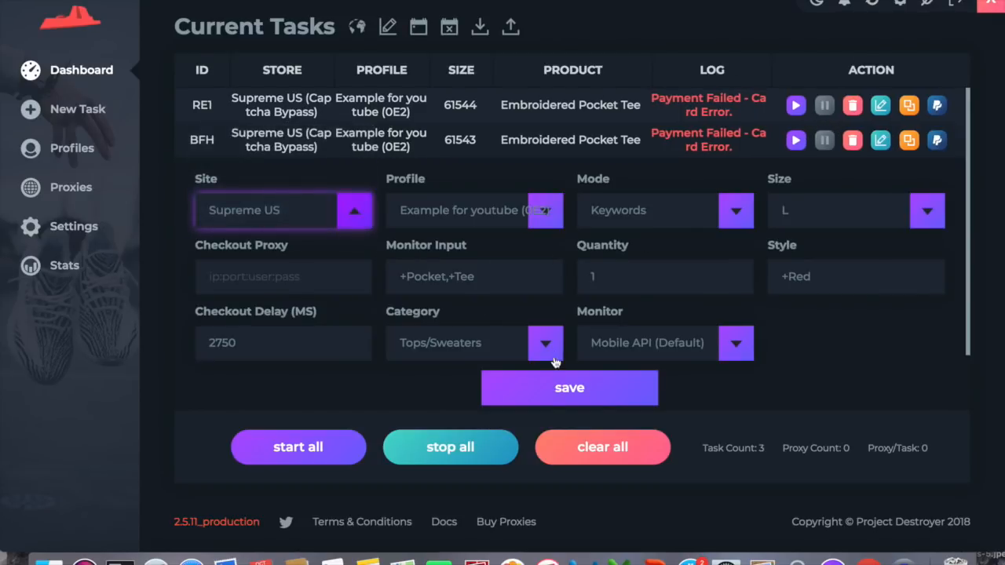
{"action": "left_click", "coordinate": [549, 390]}
Run the second task, complete its reCAPTCHA in the harvester, and close captcha harvester #1.
{"action": "left_click", "coordinate": [794, 141]}
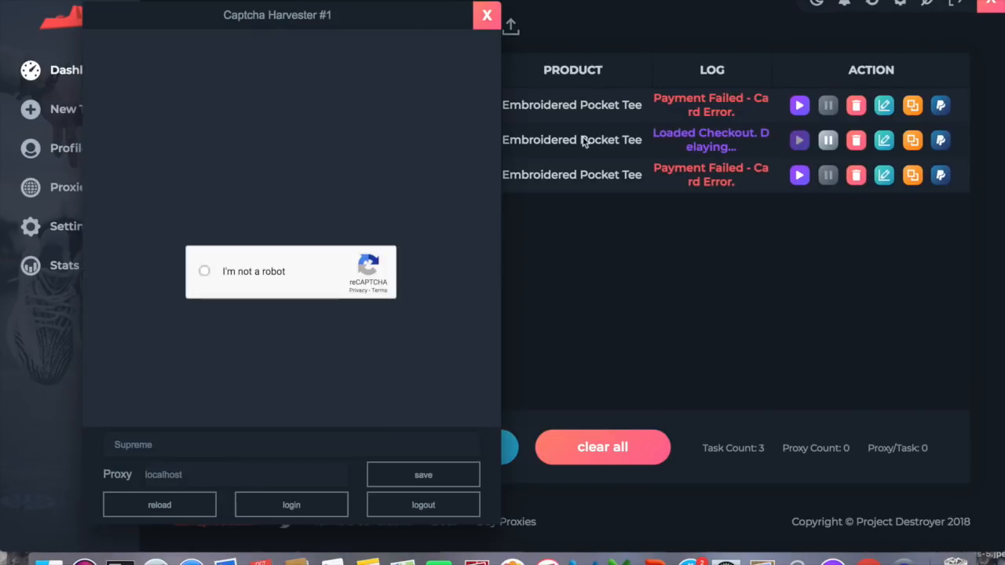
{"action": "left_click", "coordinate": [251, 286]}
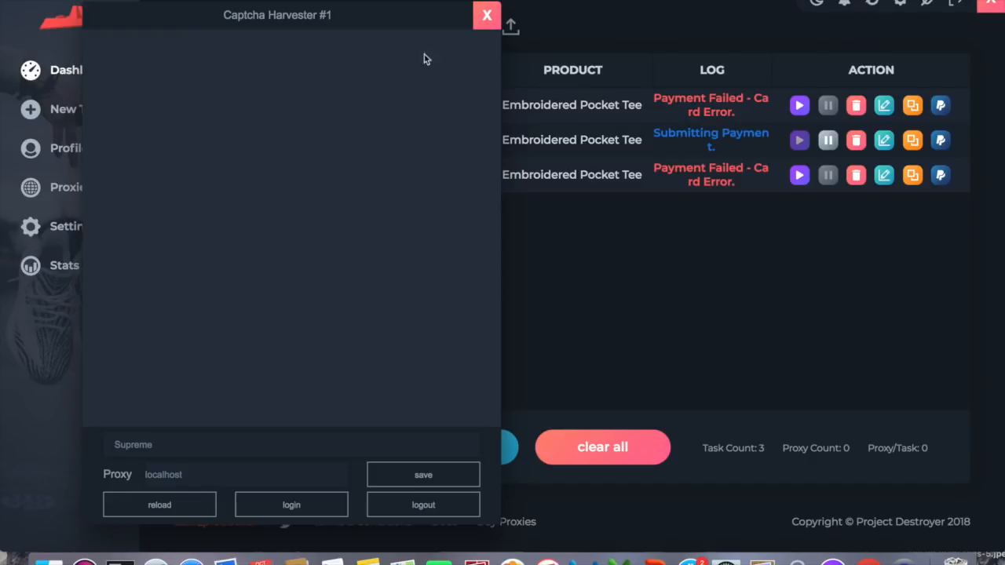
{"action": "left_click", "coordinate": [486, 16]}
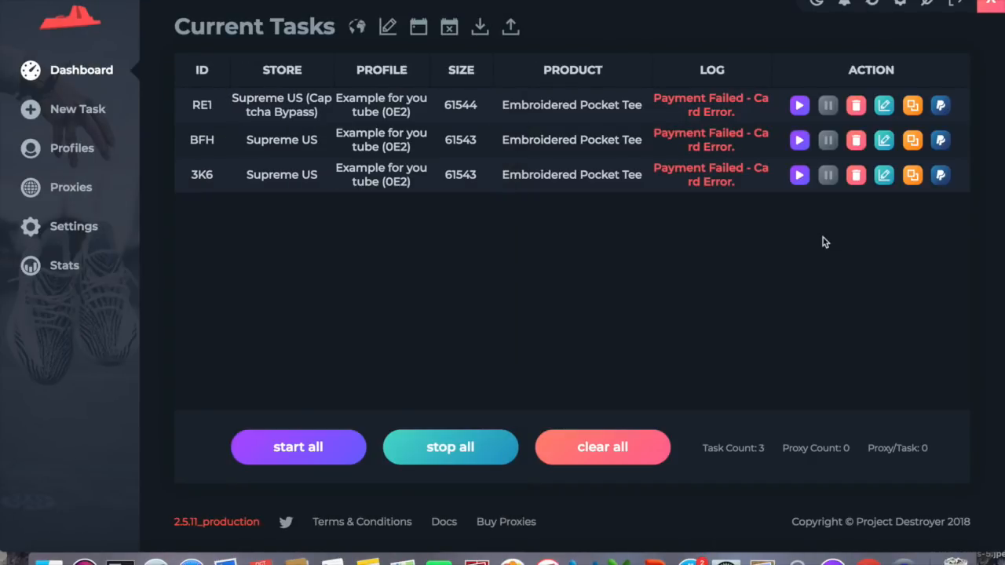
Duplicate the third task, save the copy with the "Example for youtube" profile, and start it.
{"action": "left_click", "coordinate": [912, 175]}
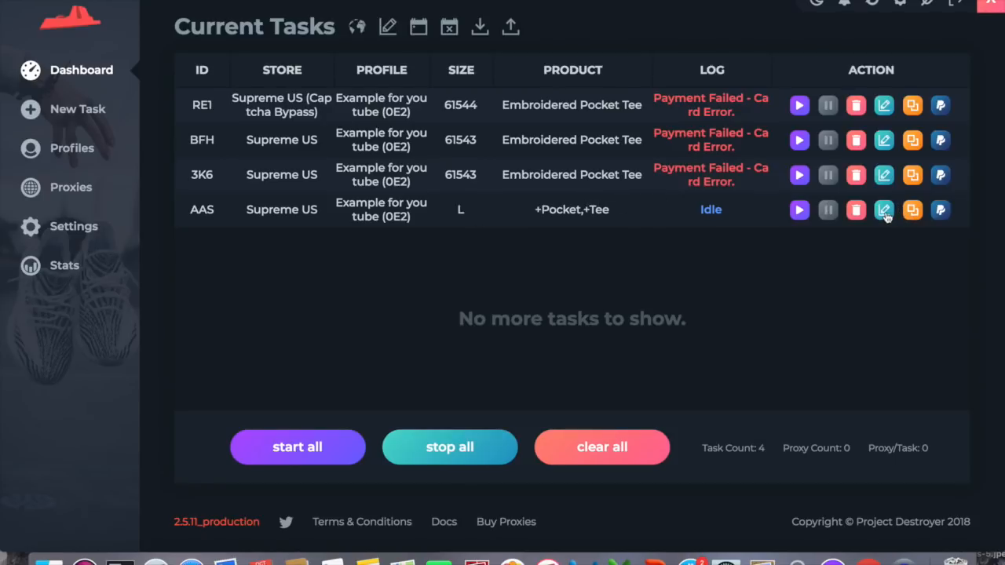
{"action": "left_click", "coordinate": [884, 211]}
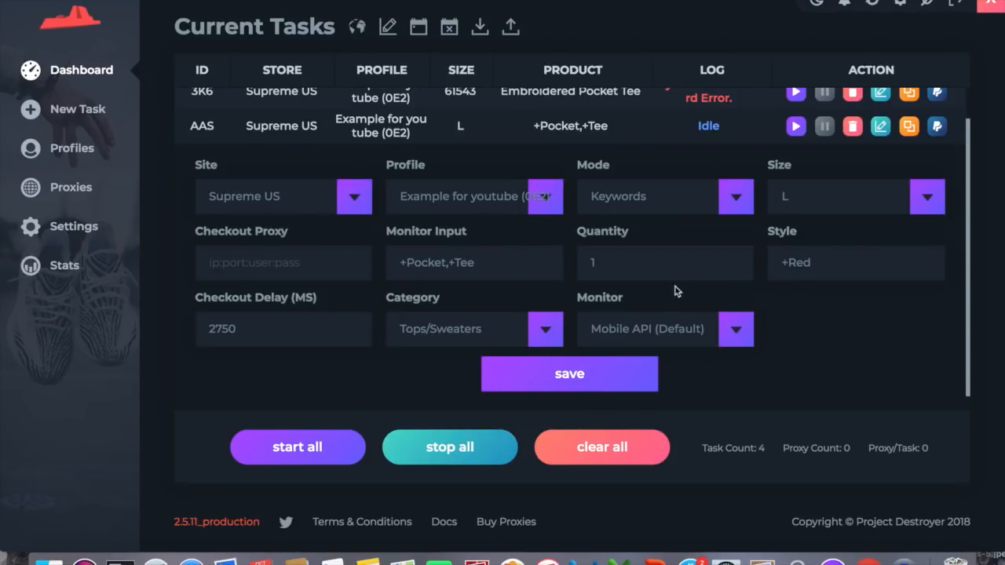
{"action": "left_click", "coordinate": [556, 205]}
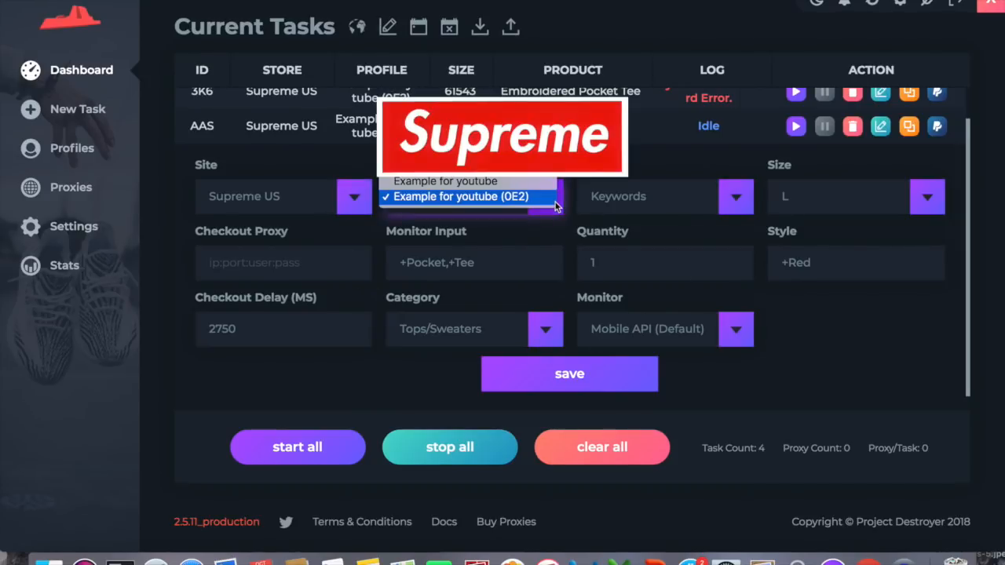
{"action": "left_click", "coordinate": [550, 178]}
{"action": "left_click", "coordinate": [560, 377]}
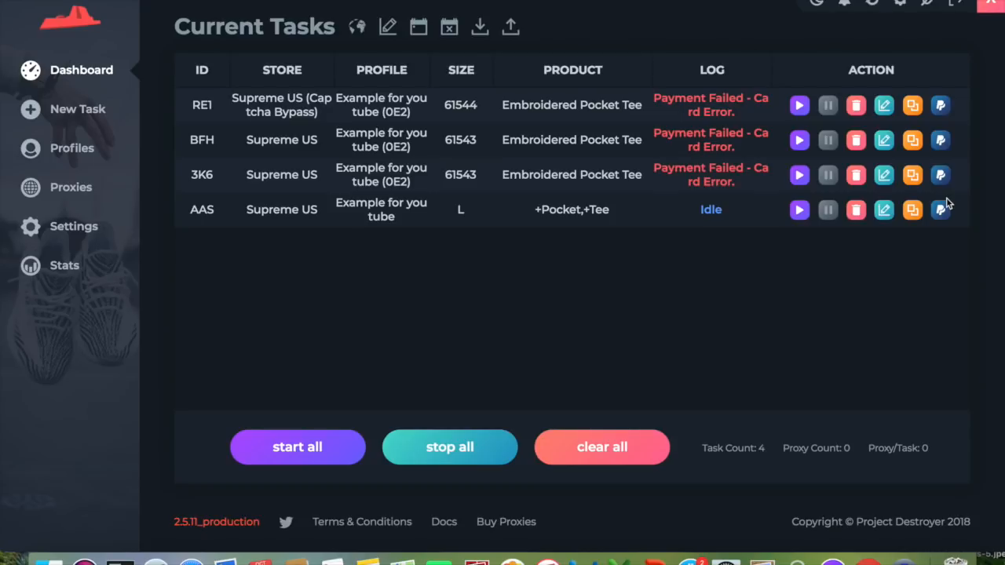
{"action": "left_click", "coordinate": [800, 213]}
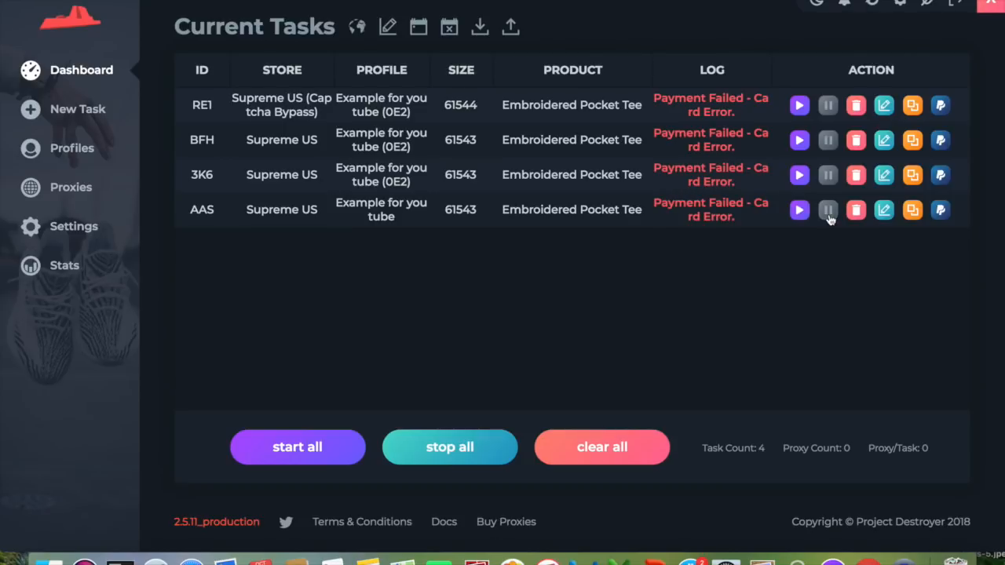
Delete the first two tasks individually and clear all remaining tasks from the dashboard.
{"action": "left_click", "coordinate": [856, 112]}
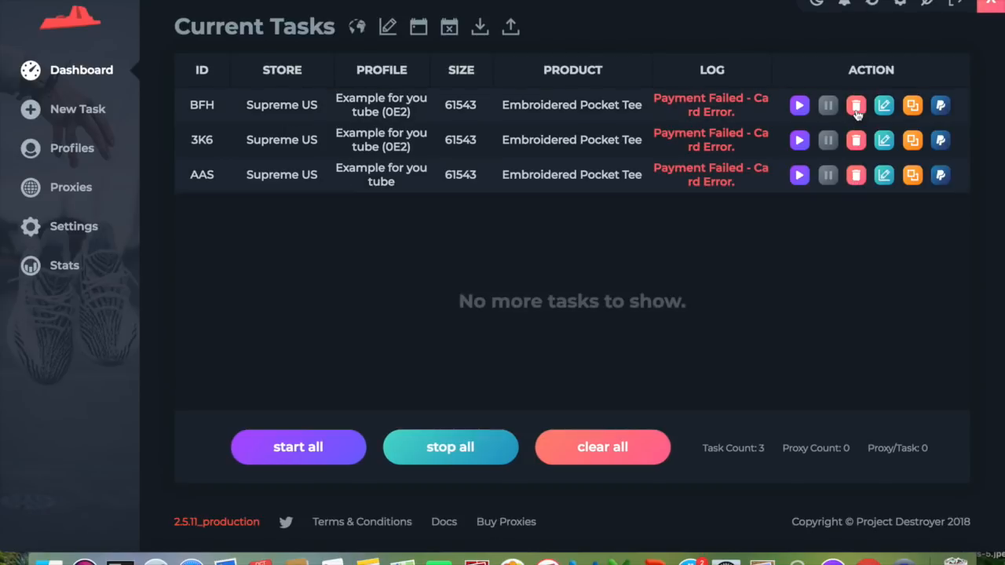
{"action": "left_click", "coordinate": [856, 110]}
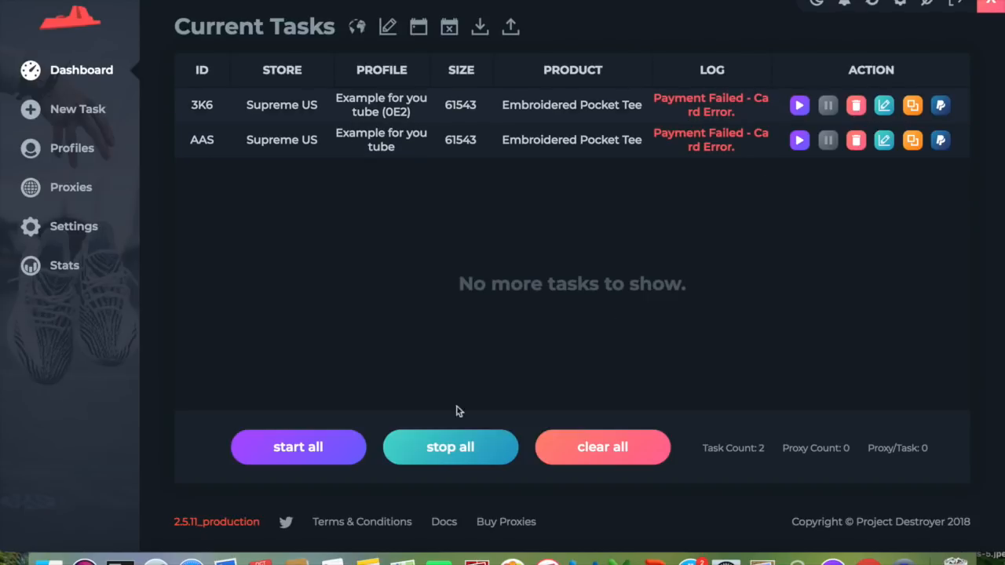
{"action": "left_click", "coordinate": [608, 448]}
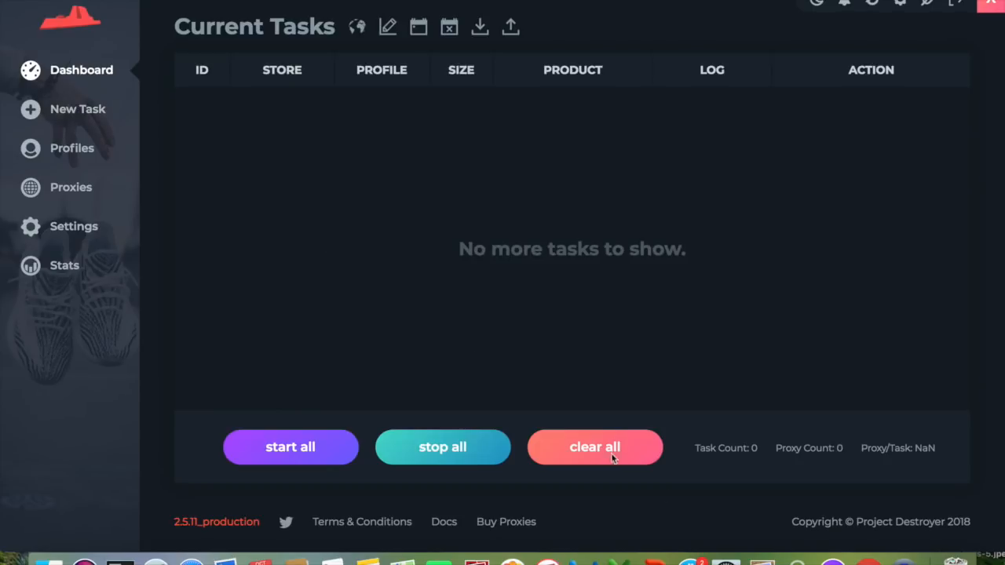
Copy the red Embroidered Pocket Tee's product URL from the Supreme page in Chrome and return to Project Destroyer.
{"action": "left_click", "coordinate": [868, 558]}
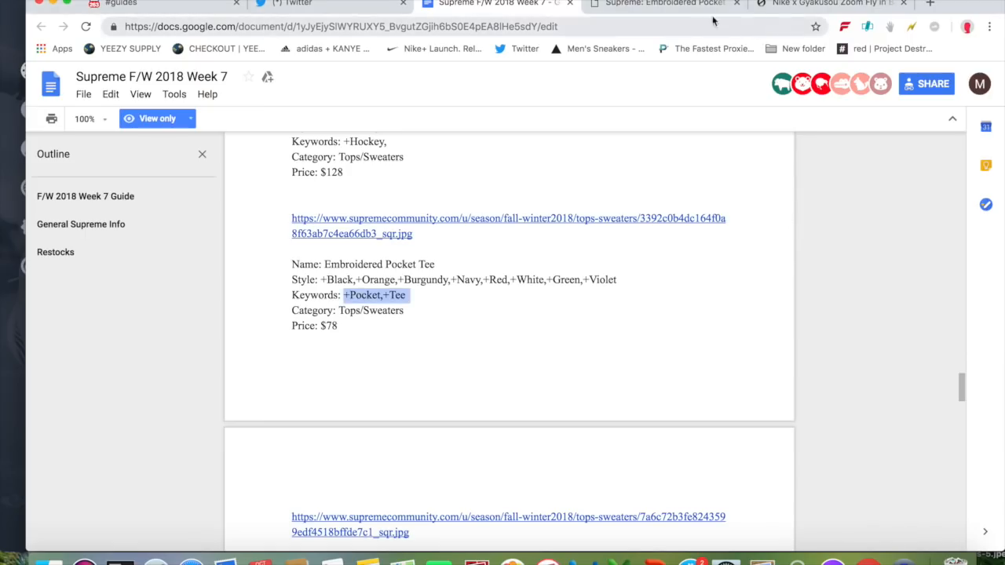
{"action": "left_click", "coordinate": [681, 4]}
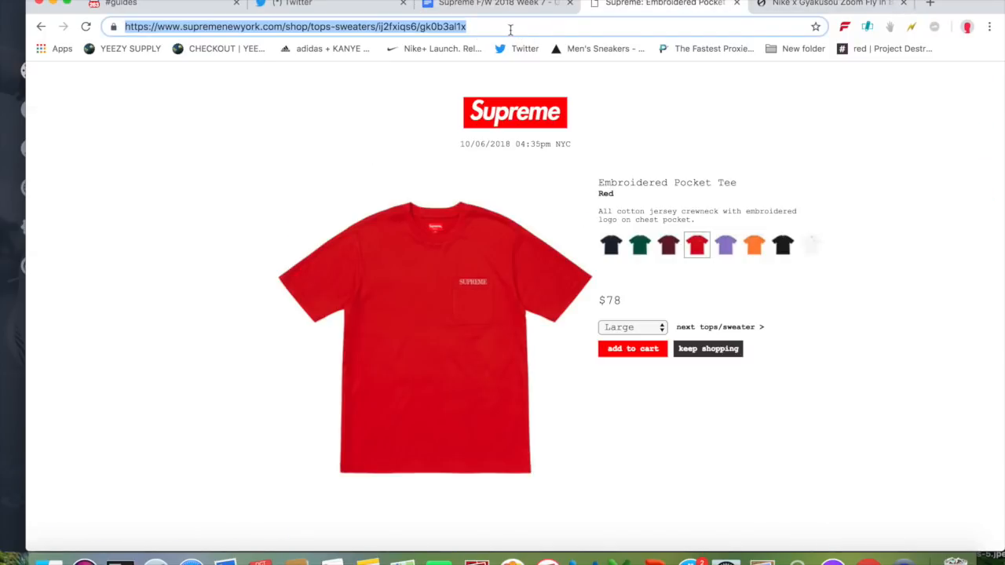
{"action": "left_click", "coordinate": [6, 307]}
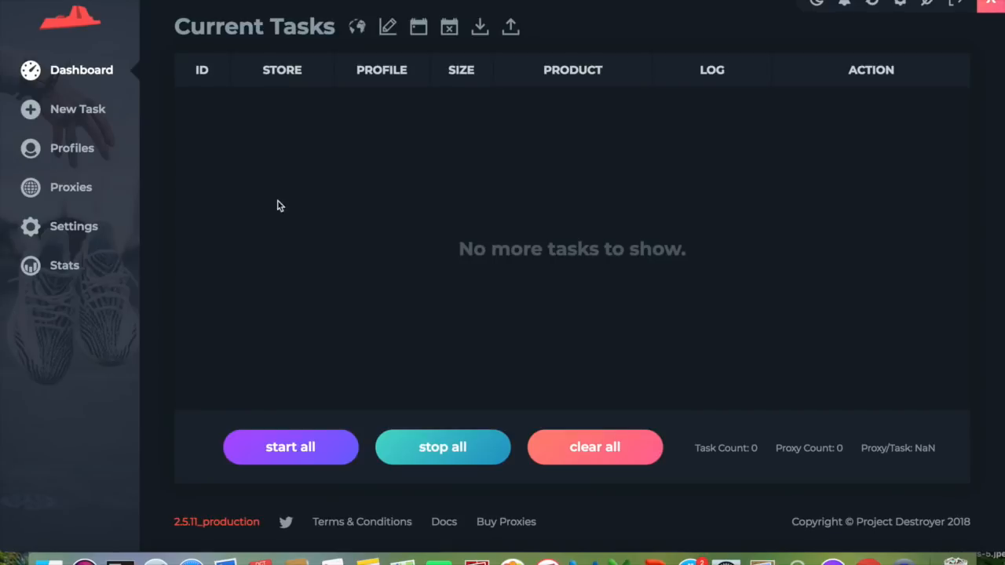
{"action": "left_click", "coordinate": [82, 114]}
{"action": "left_click", "coordinate": [700, 251]}
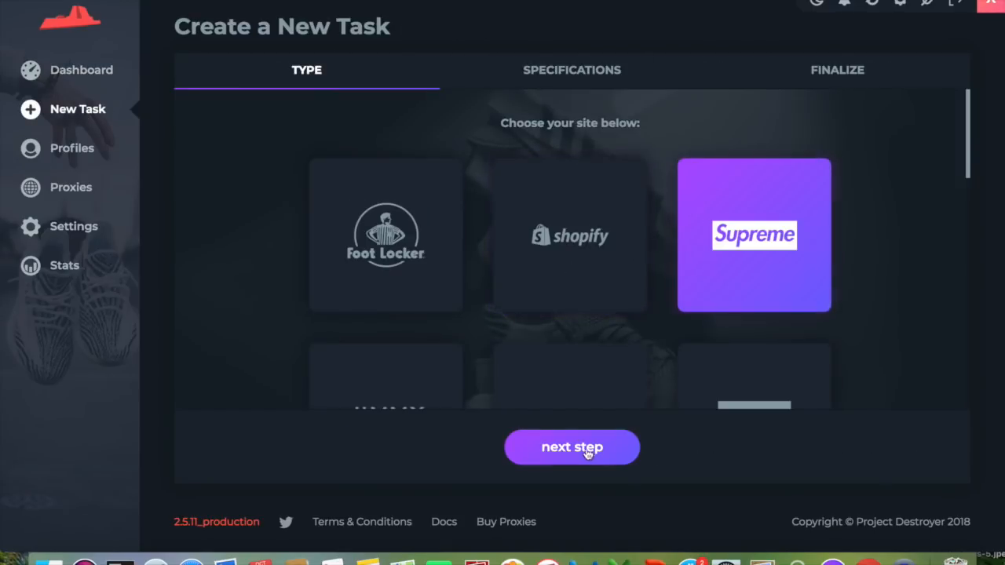
{"action": "left_click", "coordinate": [588, 448]}
{"action": "scroll", "coordinate": [320, 214], "scroll_direction": "down", "scroll_amount": 2}
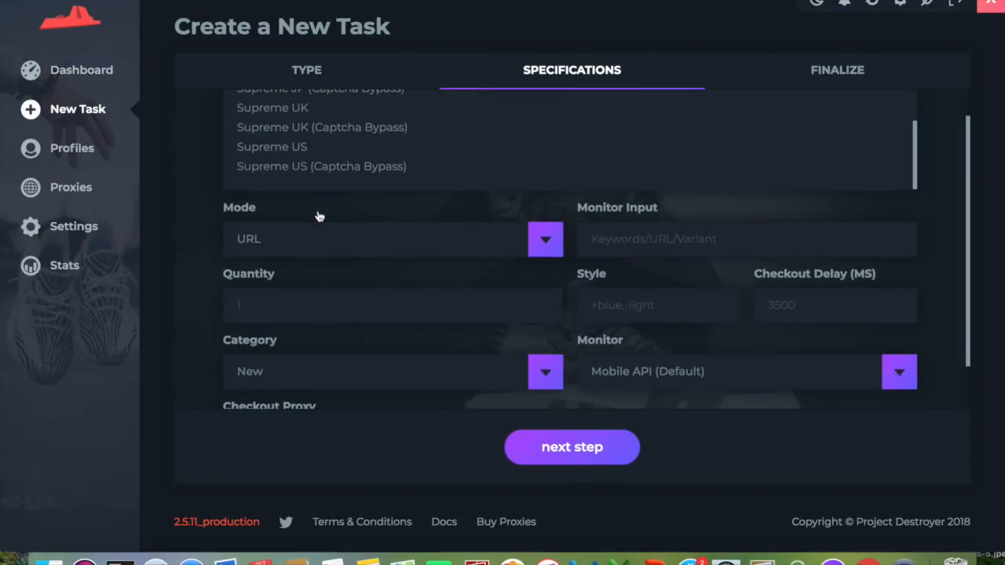
{"action": "left_click", "coordinate": [298, 149]}
{"action": "left_click", "coordinate": [667, 239]}
{"action": "type", "text": "https://www.supremenewyork.com/shop/tops-sweaters/ij2fxiqs6/gk0b3al1x"}
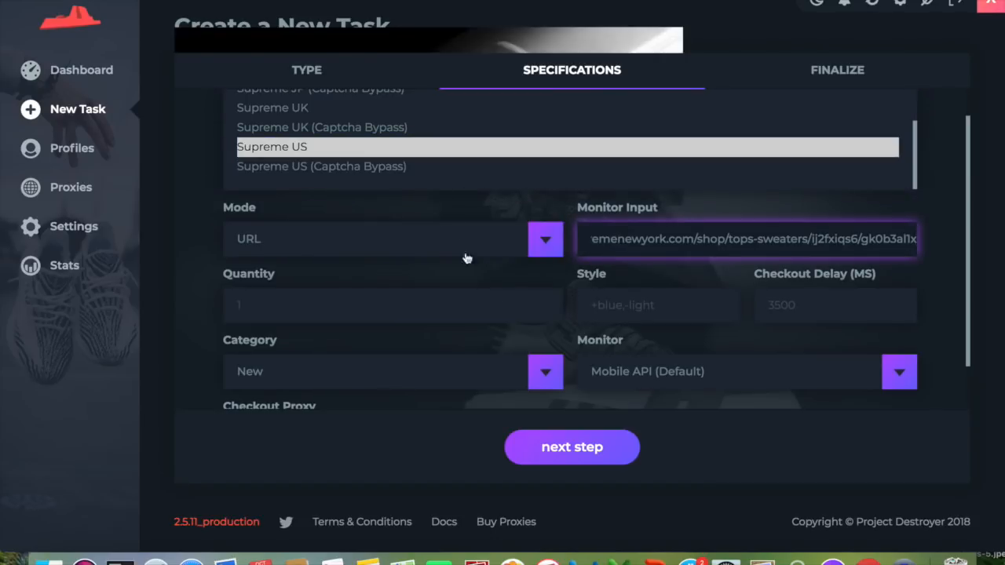
{"action": "left_click", "coordinate": [428, 240]}
{"action": "left_click", "coordinate": [428, 240]}
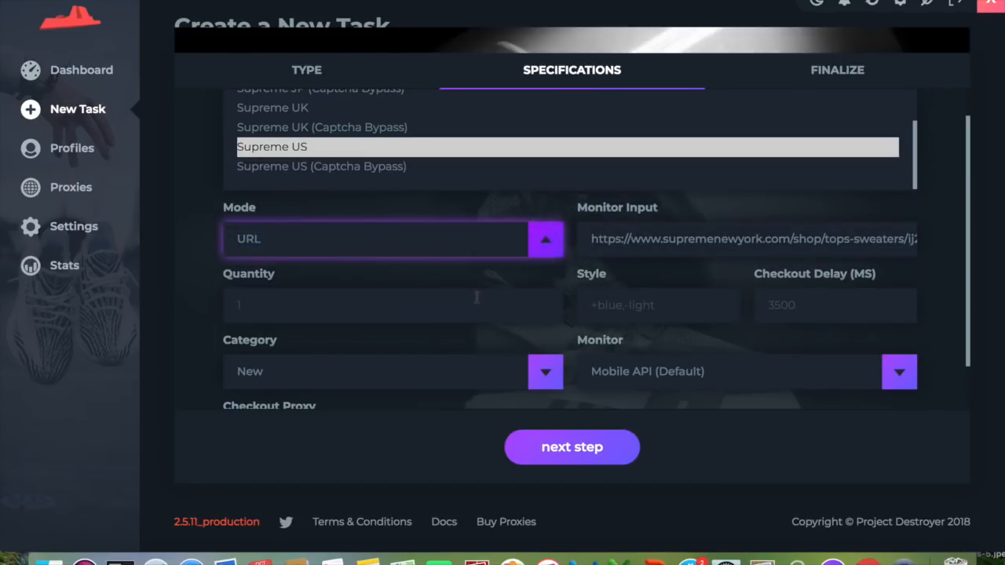
Set the new task's style to +Red, checkout delay to 3500 ms, and category to Tops/Sweaters.
{"action": "left_click", "coordinate": [639, 306]}
{"action": "type", "text": "+Red"}
{"action": "left_click", "coordinate": [815, 300]}
{"action": "type", "text": "3500"}
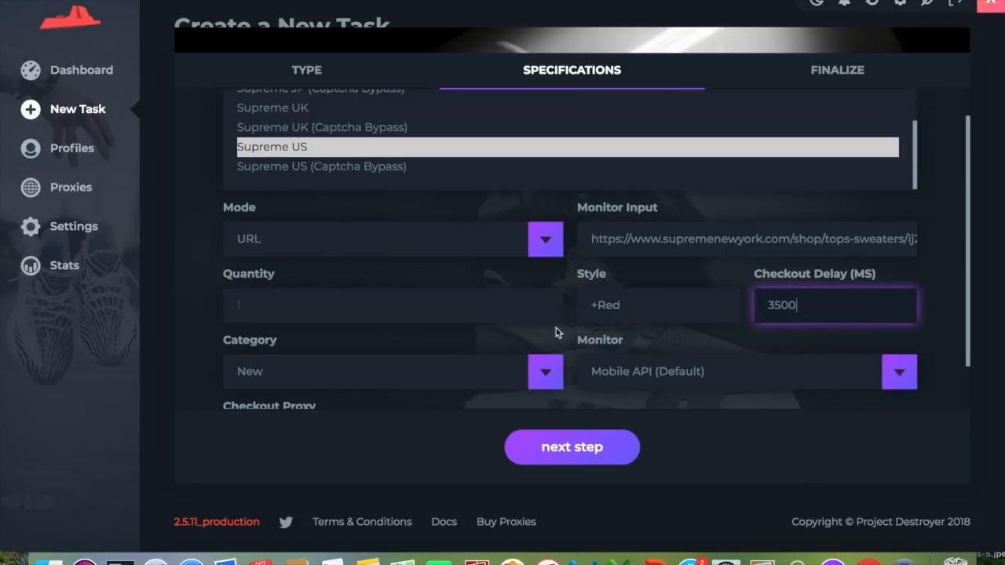
{"action": "scroll", "coordinate": [556, 328], "scroll_direction": "down", "scroll_amount": 2}
{"action": "left_click", "coordinate": [546, 317]}
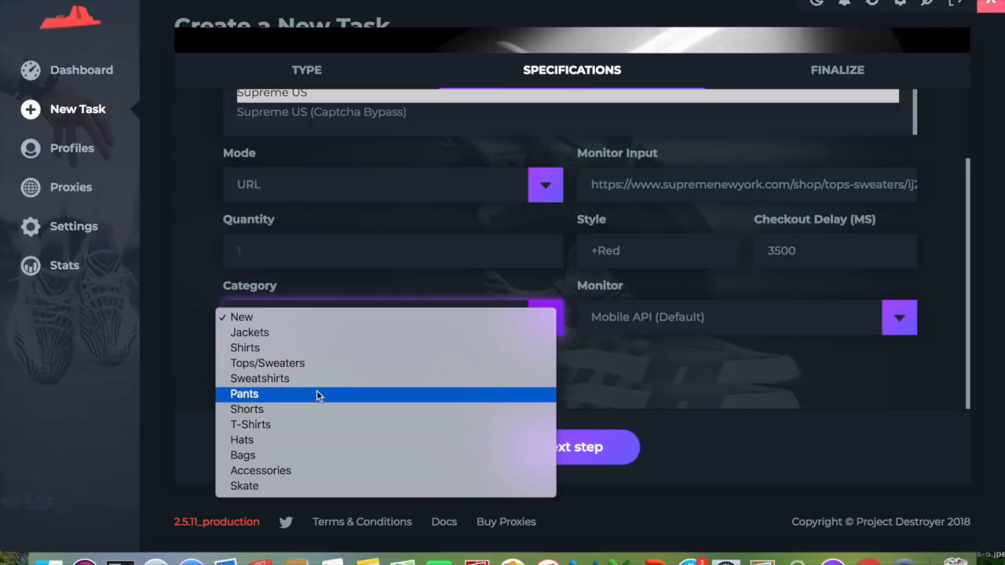
{"action": "left_click", "coordinate": [306, 364]}
{"action": "left_click", "coordinate": [694, 328]}
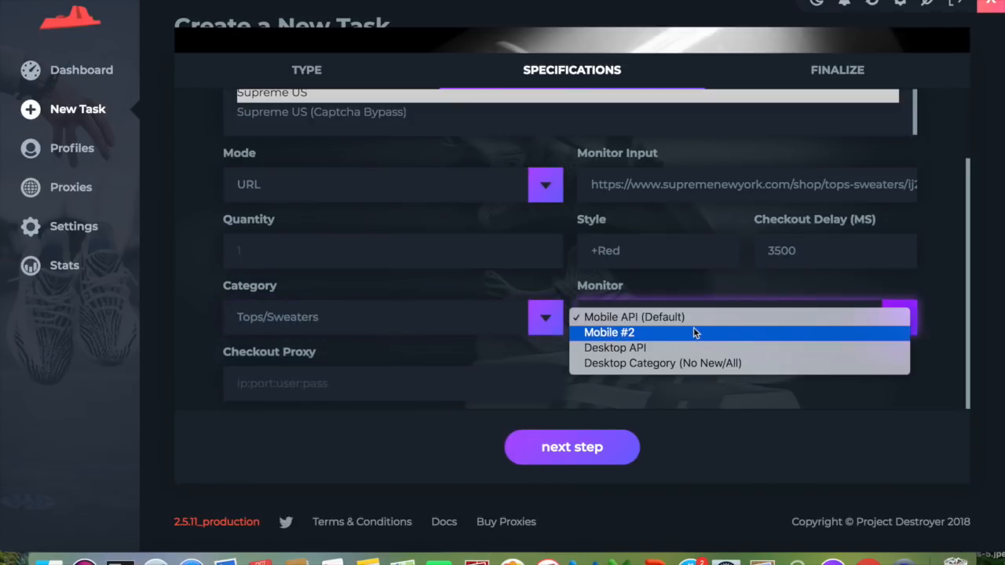
{"action": "left_click", "coordinate": [686, 332]}
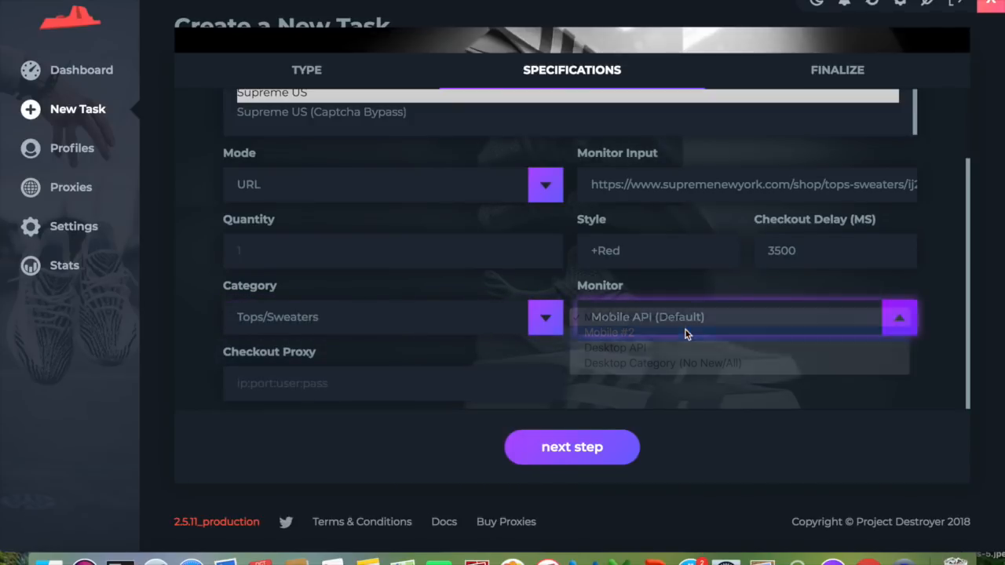
Finalize the task with random size, a task count of 3 and the "Example for youtube" profile, and create it.
{"action": "left_click", "coordinate": [559, 444]}
{"action": "left_click", "coordinate": [535, 145]}
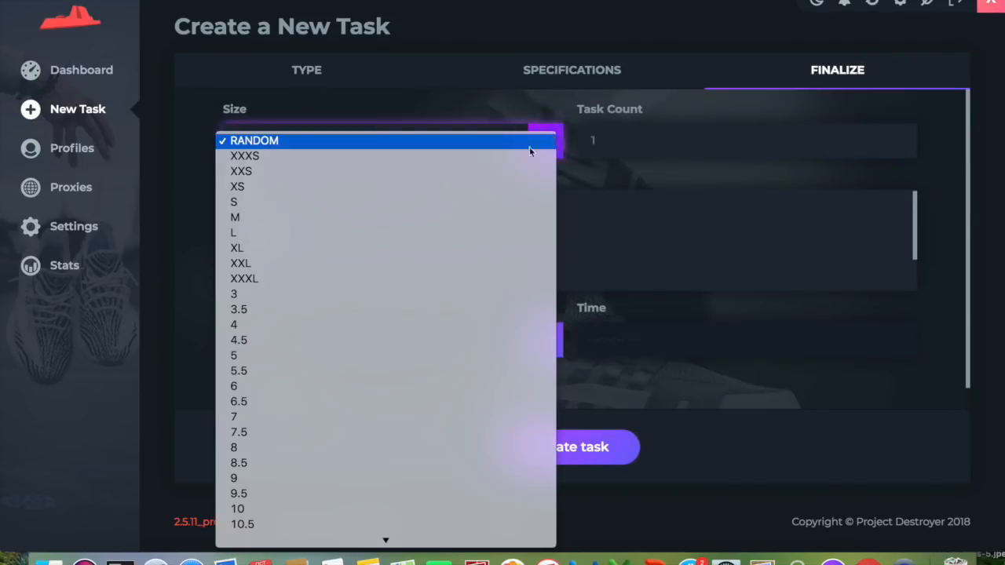
{"action": "left_click", "coordinate": [359, 145]}
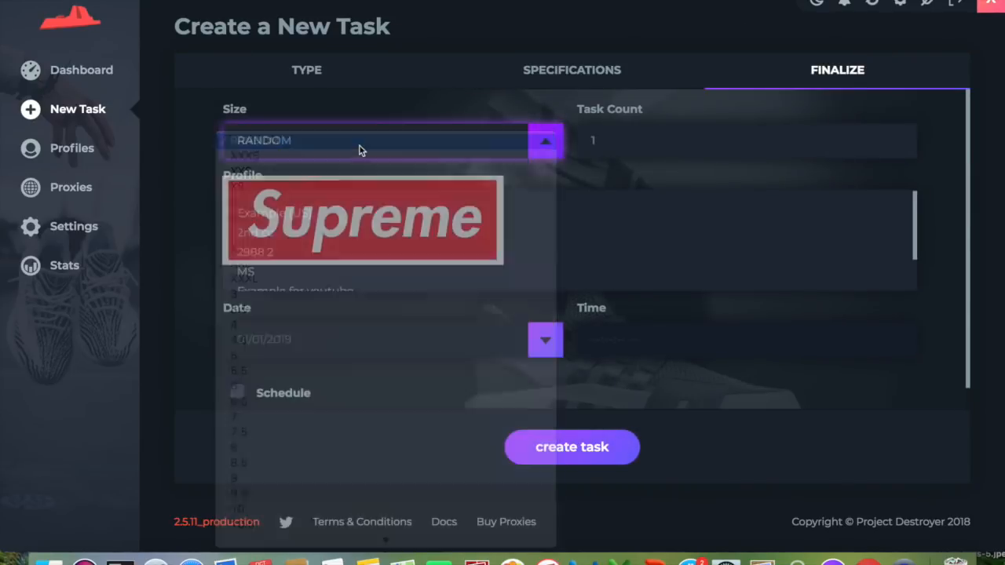
{"action": "left_click", "coordinate": [605, 139]}
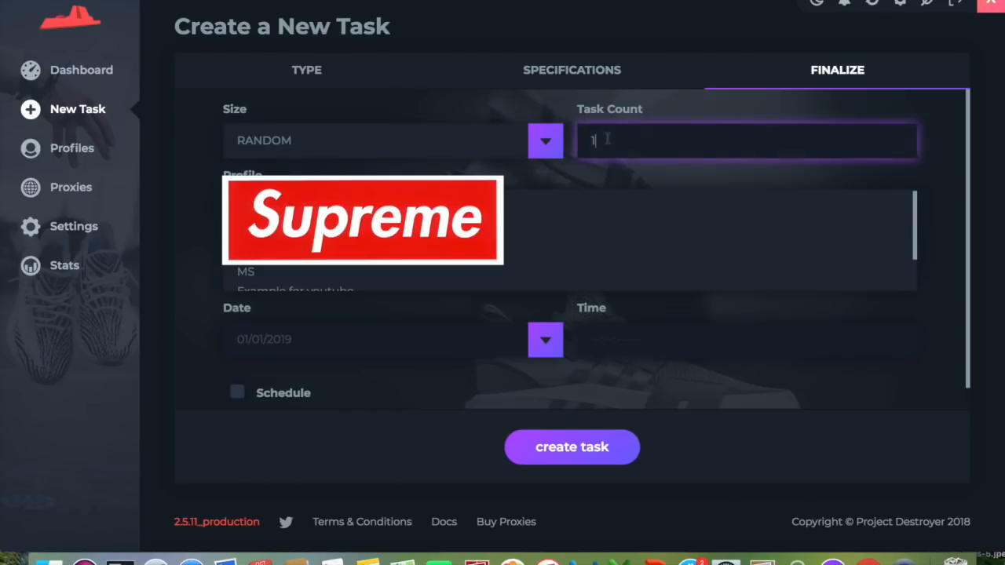
{"action": "key", "text": "BackSpace"}
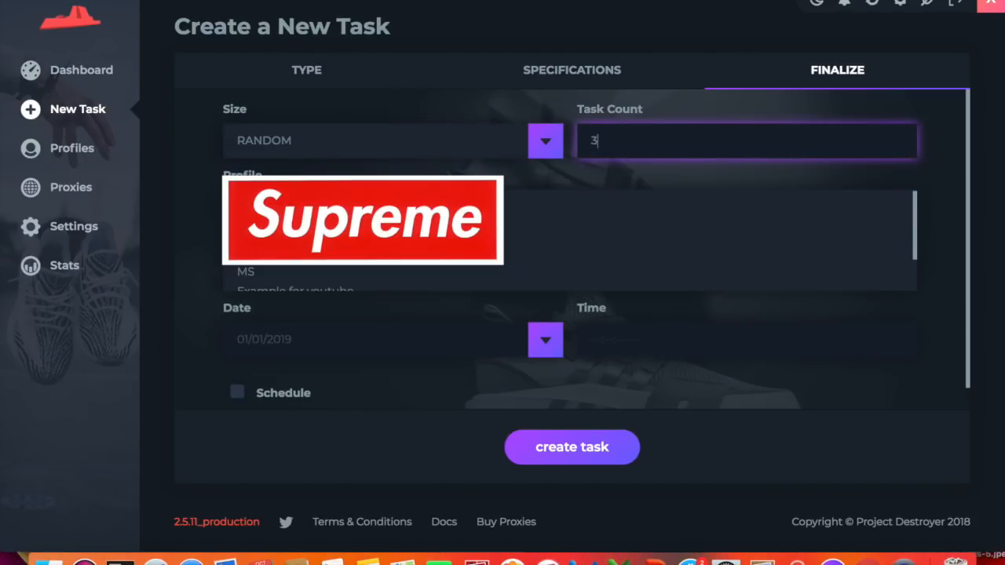
{"action": "scroll", "coordinate": [521, 160], "scroll_direction": "down", "scroll_amount": 1}
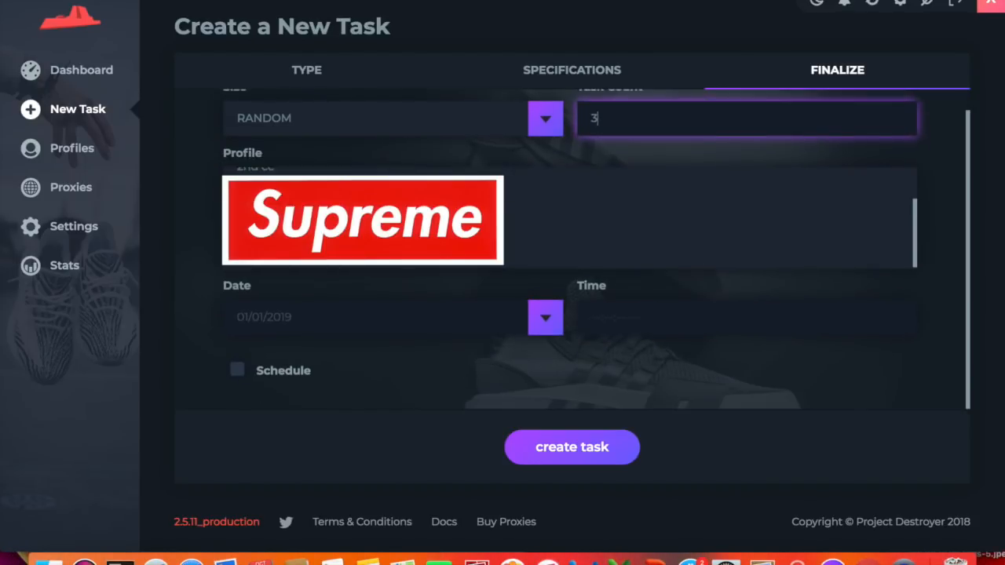
{"action": "left_click", "coordinate": [391, 245]}
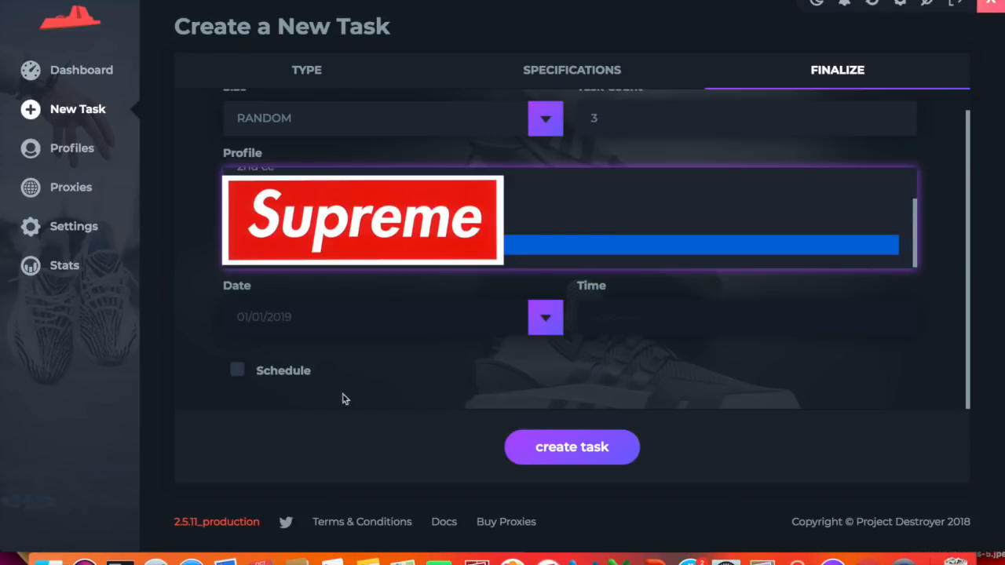
{"action": "left_click", "coordinate": [532, 452]}
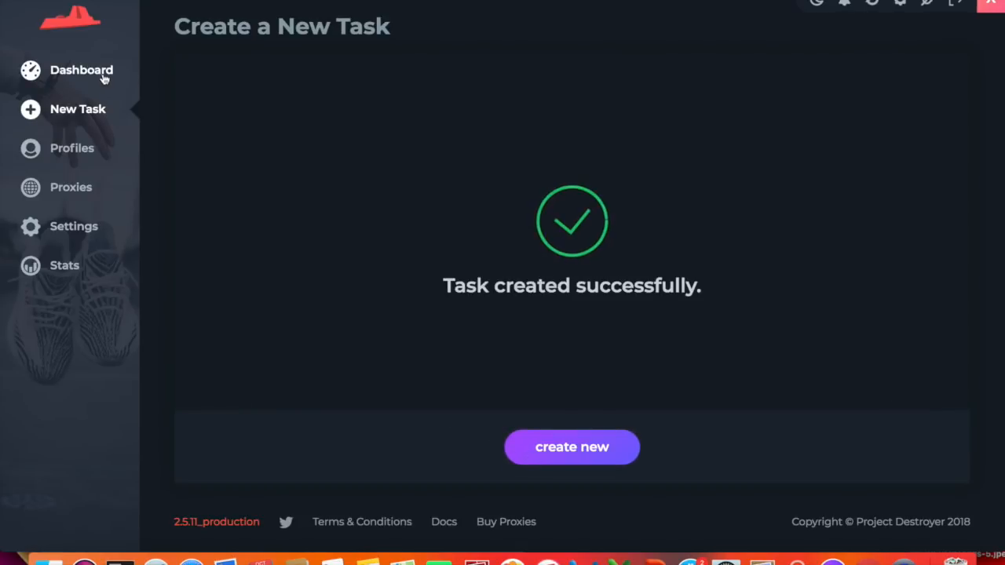
Open captcha harvester #1 from the dashboard and return to the task list.
{"action": "left_click", "coordinate": [70, 74]}
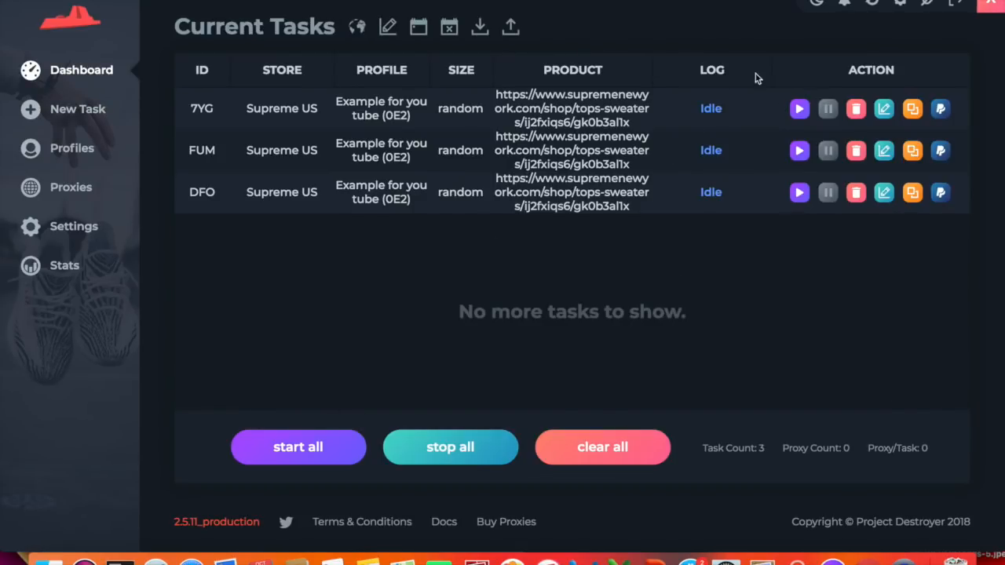
{"action": "left_click", "coordinate": [875, 2]}
{"action": "left_click", "coordinate": [872, 42]}
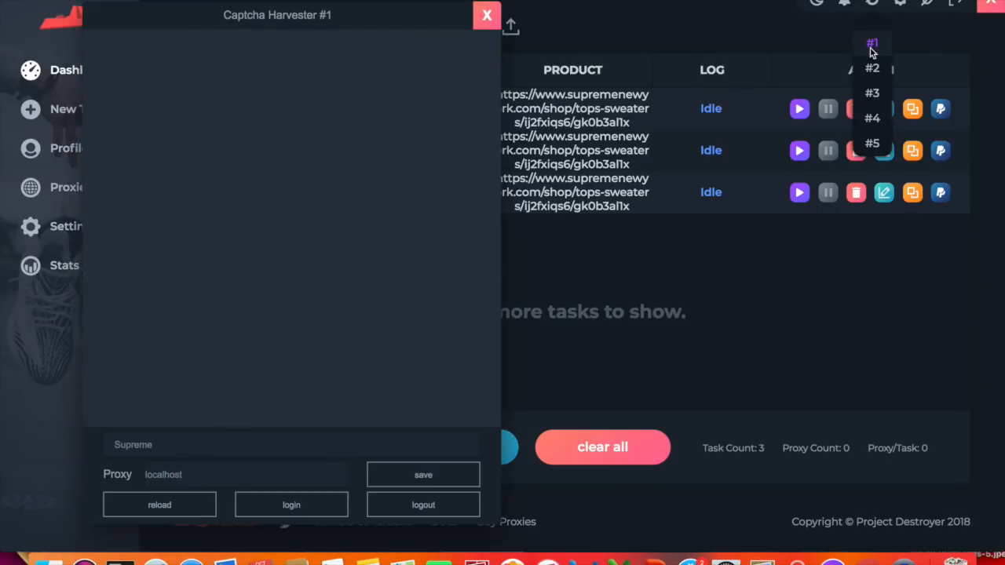
{"action": "left_click", "coordinate": [671, 23]}
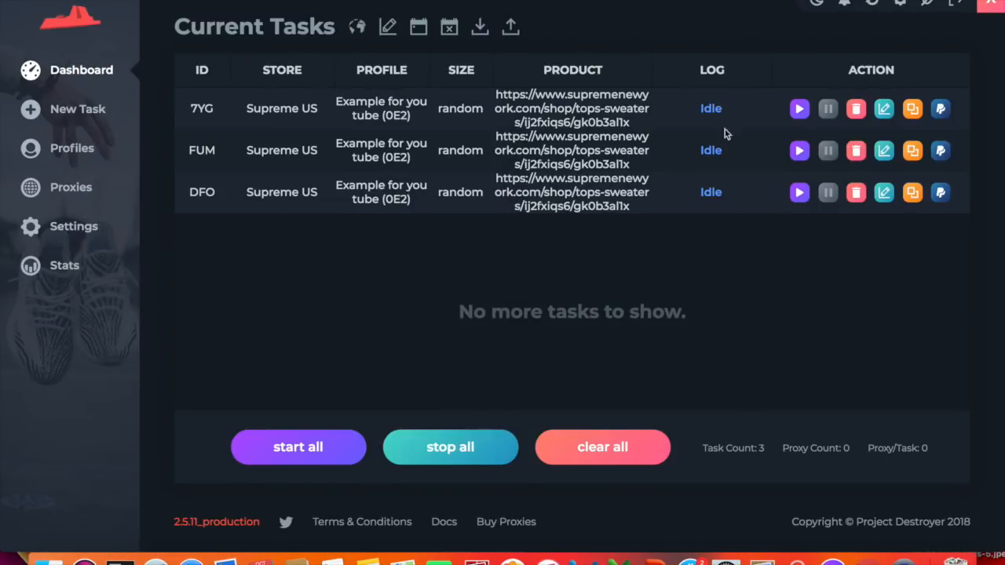
Start all three Supreme tasks at once, and stop the first task in the list.
{"action": "left_click", "coordinate": [298, 447]}
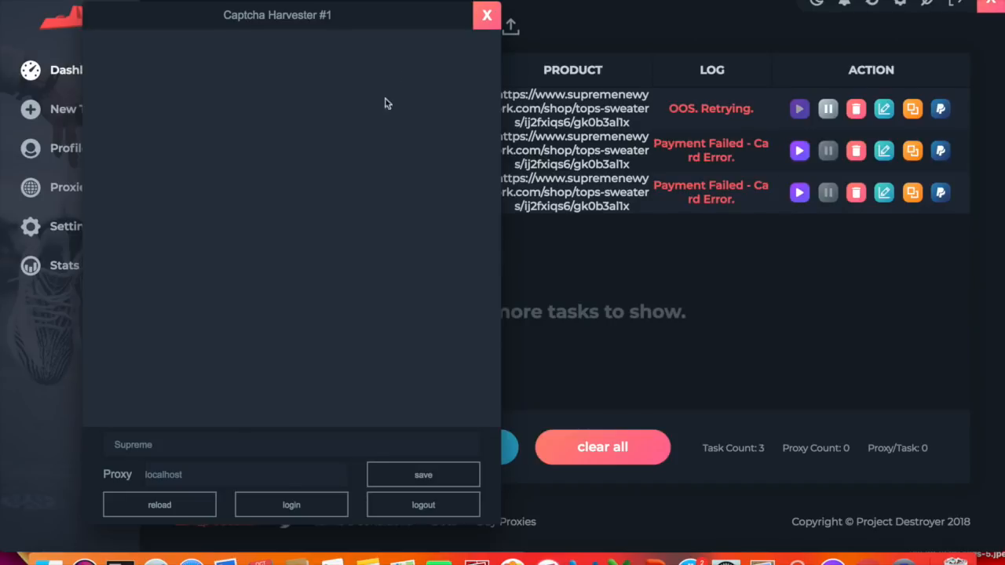
{"action": "left_click", "coordinate": [681, 251]}
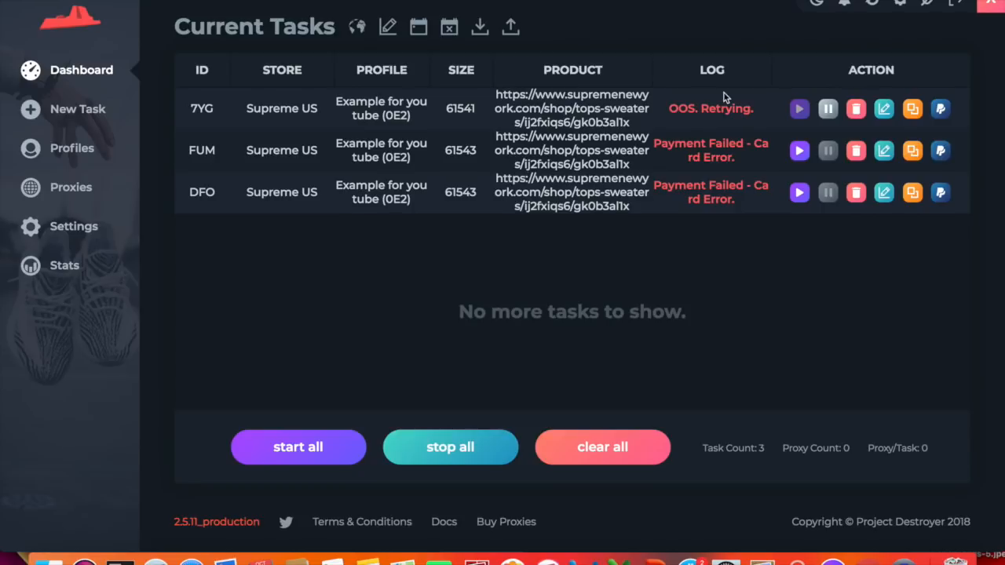
{"action": "left_click", "coordinate": [828, 110]}
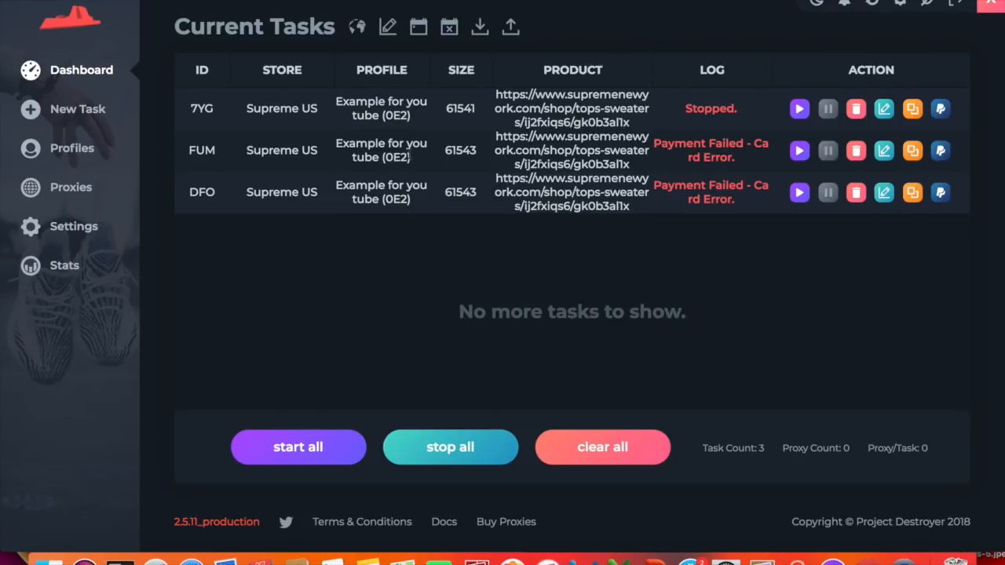
Start another new task with Shopify as its site type and proceed to its specifications.
{"action": "left_click", "coordinate": [77, 118]}
{"action": "scroll", "coordinate": [489, 243], "scroll_direction": "down", "scroll_amount": 3}
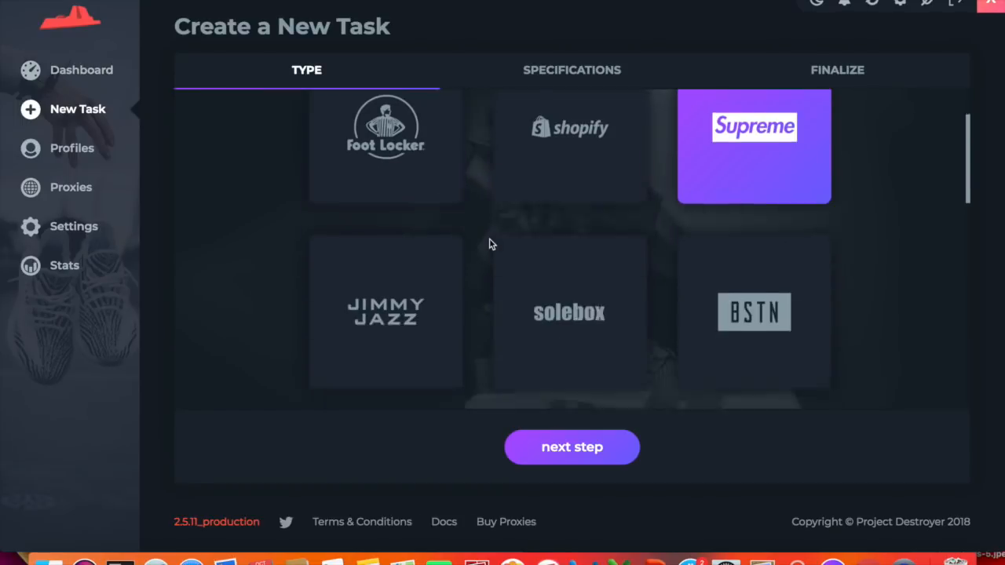
{"action": "scroll", "coordinate": [506, 246], "scroll_direction": "up", "scroll_amount": 2}
{"action": "left_click", "coordinate": [522, 249]}
{"action": "scroll", "coordinate": [522, 249], "scroll_direction": "down", "scroll_amount": 2}
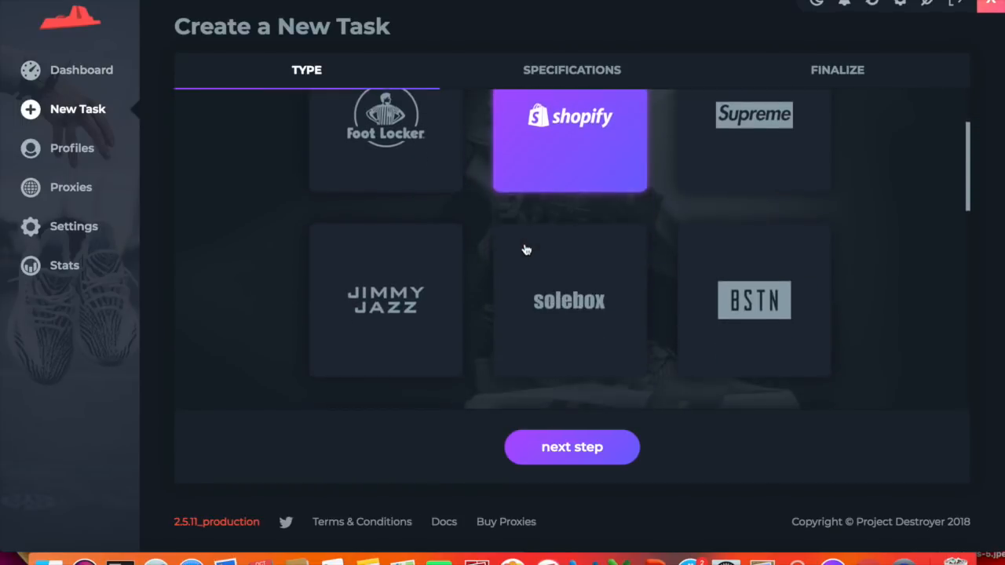
{"action": "left_click", "coordinate": [545, 446]}
Browse the Shopify store list and select Notre Shop as the task's site.
{"action": "scroll", "coordinate": [402, 129], "scroll_direction": "up", "scroll_amount": 1}
{"action": "scroll", "coordinate": [401, 136], "scroll_direction": "up", "scroll_amount": 2}
{"action": "scroll", "coordinate": [401, 135], "scroll_direction": "down", "scroll_amount": 15}
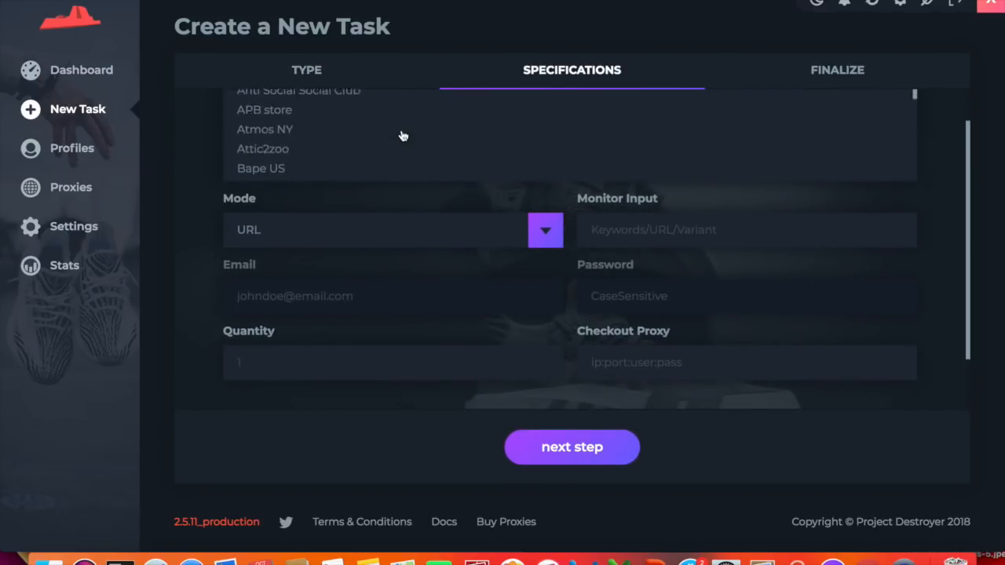
{"action": "scroll", "coordinate": [402, 136], "scroll_direction": "down", "scroll_amount": 6}
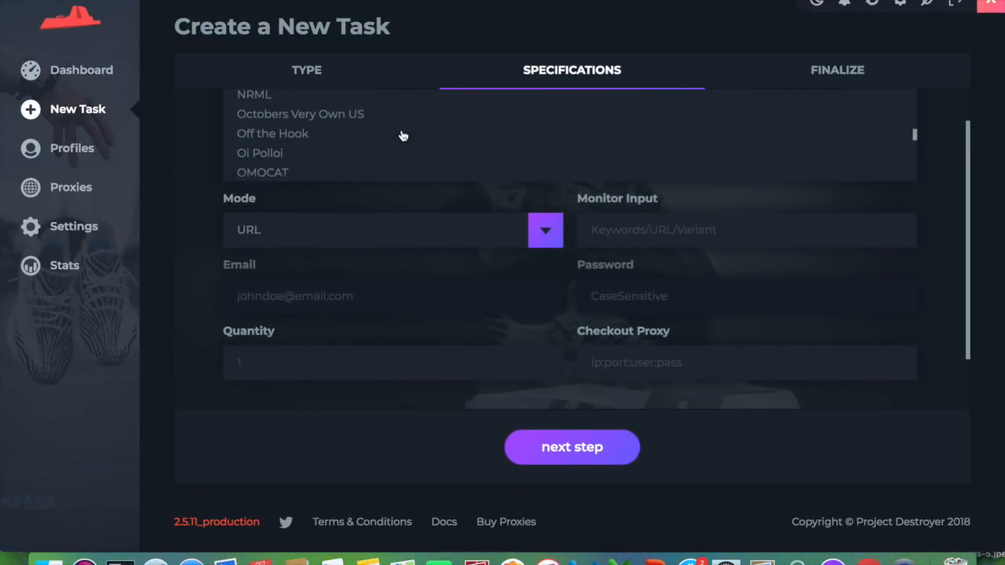
{"action": "scroll", "coordinate": [402, 135], "scroll_direction": "up", "scroll_amount": 7}
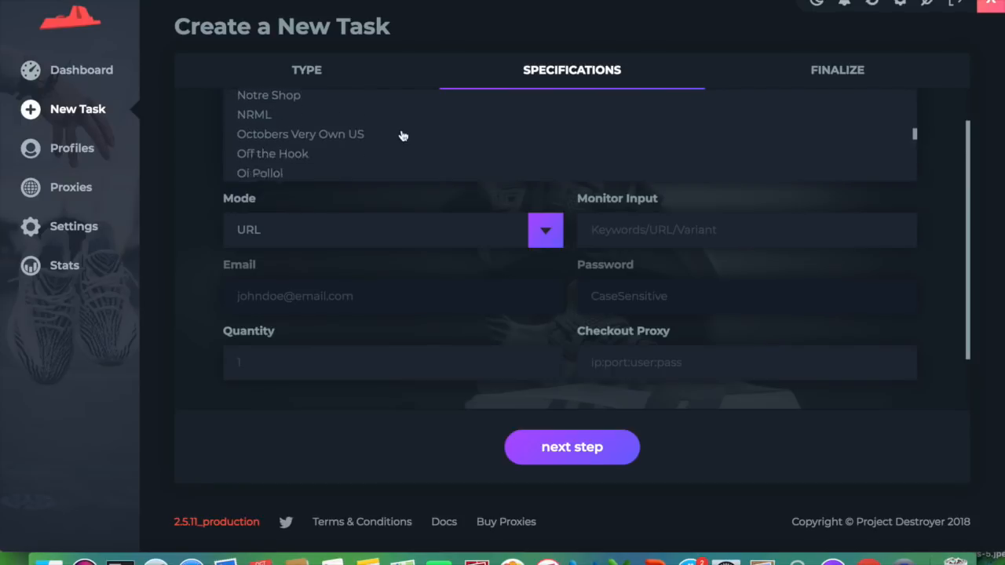
{"action": "left_click", "coordinate": [318, 145]}
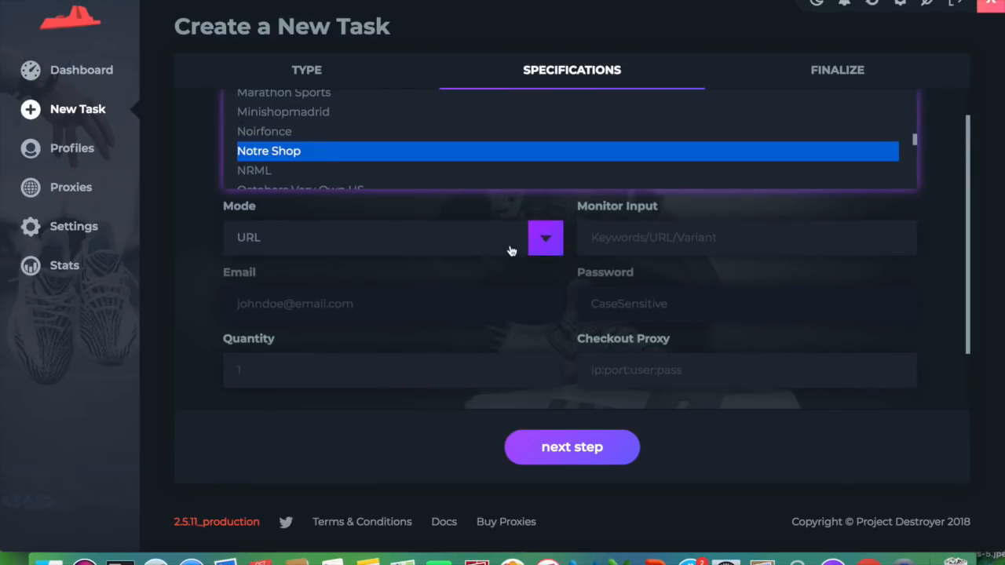
Copy the Nike x Gyakusou Zoom Fly in Black/Sail product URL from Notre's page in Chrome and return to the task form.
{"action": "left_click", "coordinate": [928, 562]}
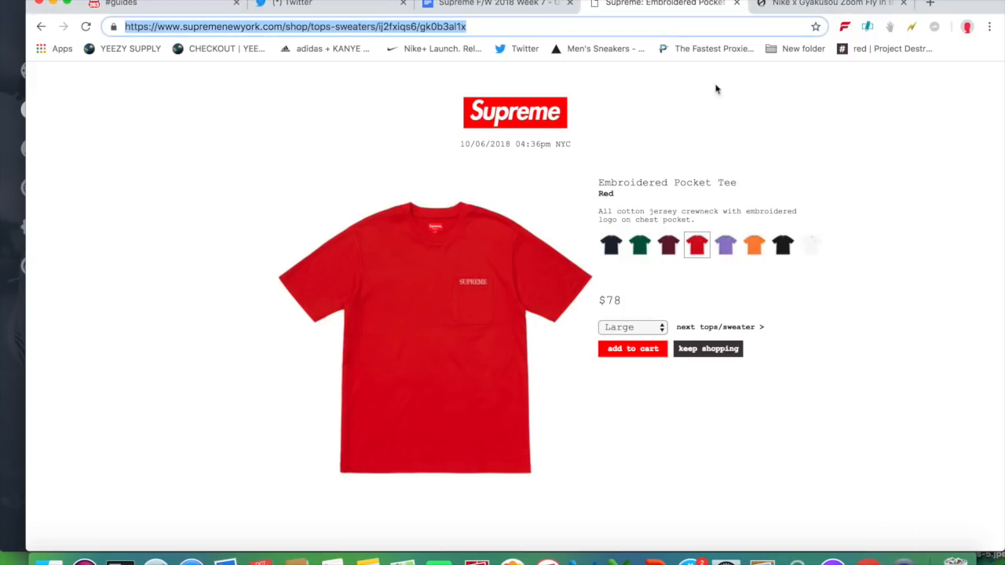
{"action": "left_click", "coordinate": [775, 10]}
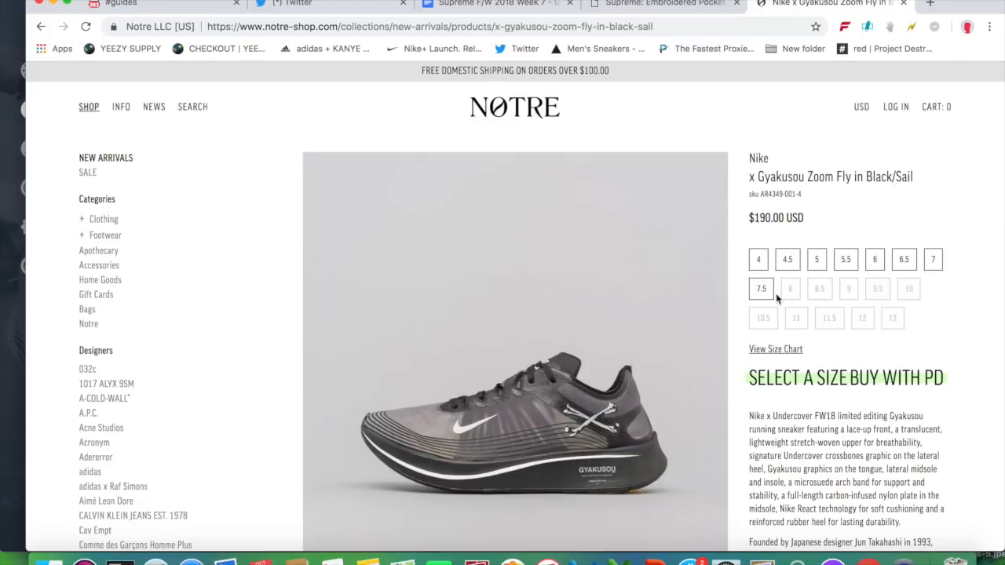
{"action": "scroll", "coordinate": [722, 298], "scroll_direction": "down", "scroll_amount": 1}
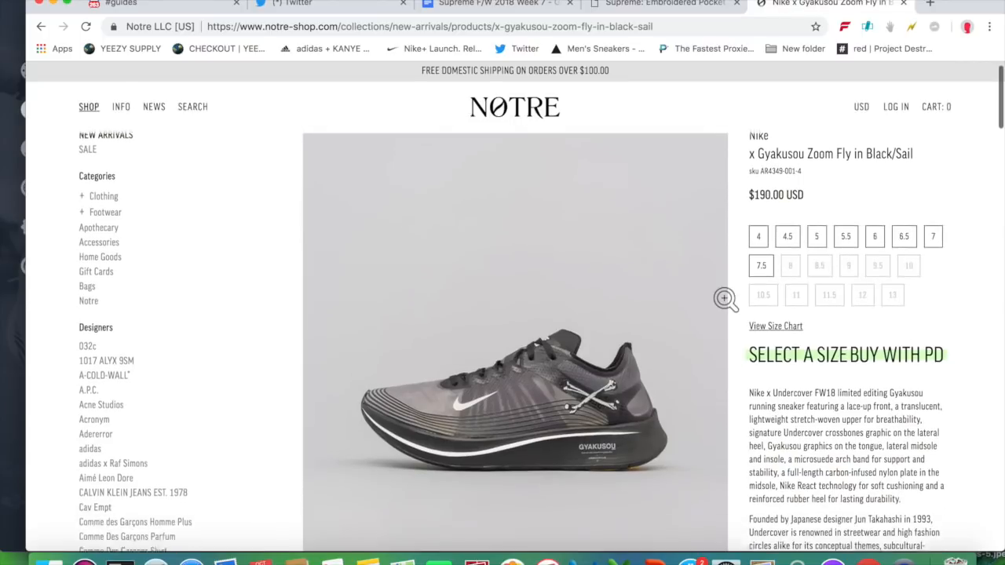
{"action": "left_click", "coordinate": [645, 27]}
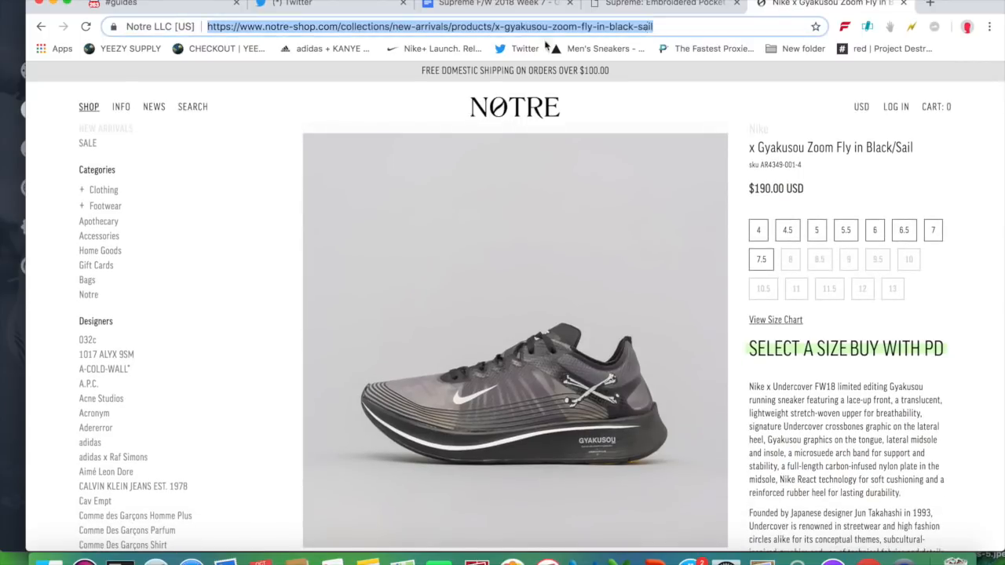
{"action": "left_click", "coordinate": [17, 330]}
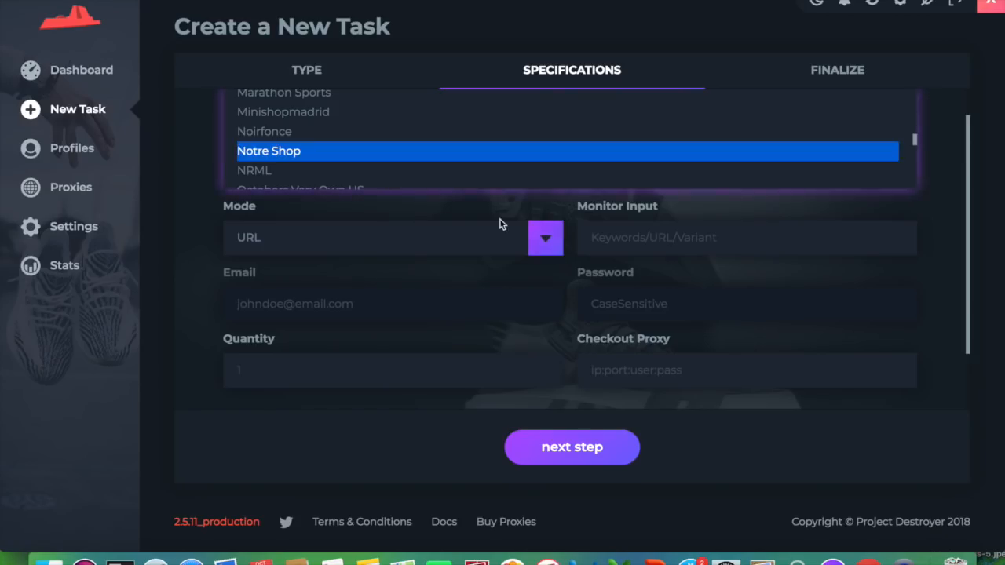
Paste the copied product URL as the monitor input, enable Captcha, disable Advanced, and proceed to finalizing the task.
{"action": "left_click", "coordinate": [594, 233]}
{"action": "key", "text": "super+v"}
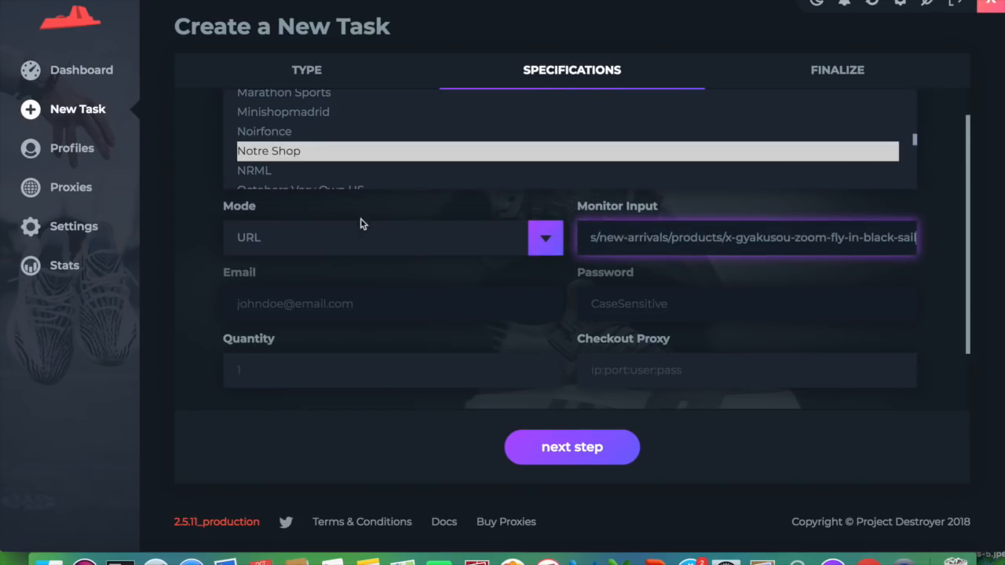
{"action": "scroll", "coordinate": [431, 322], "scroll_direction": "down", "scroll_amount": 3}
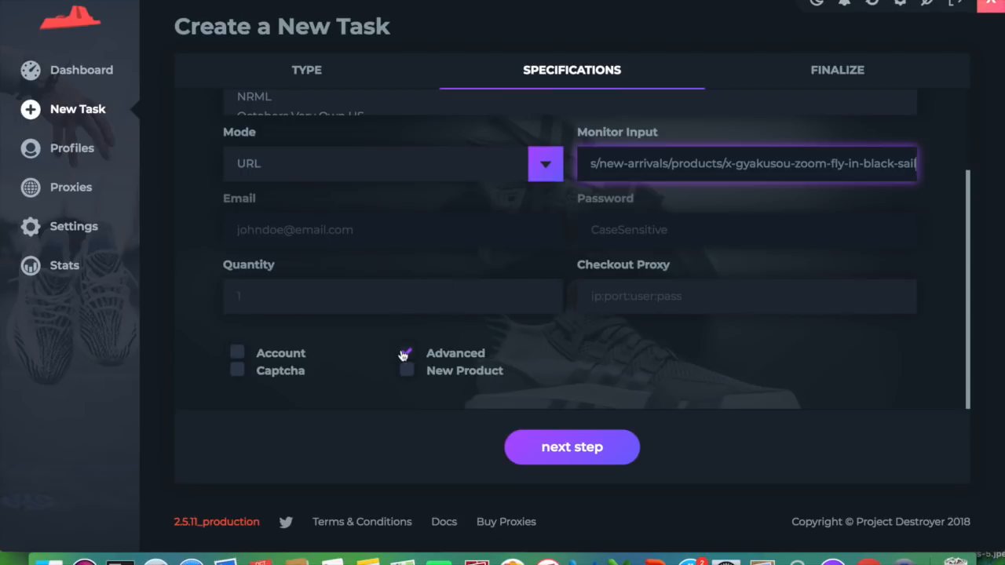
{"action": "left_click", "coordinate": [254, 378]}
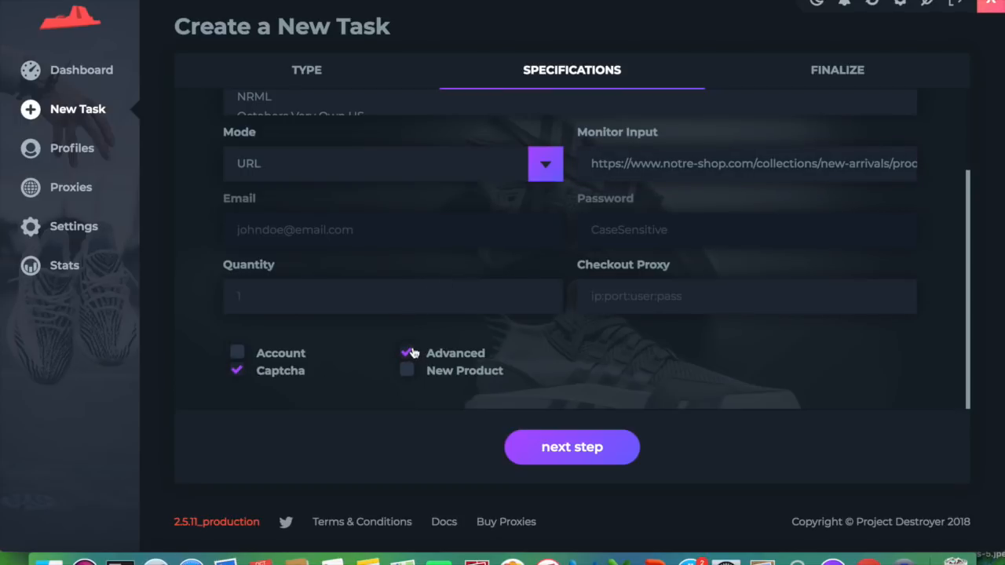
{"action": "left_click", "coordinate": [451, 357]}
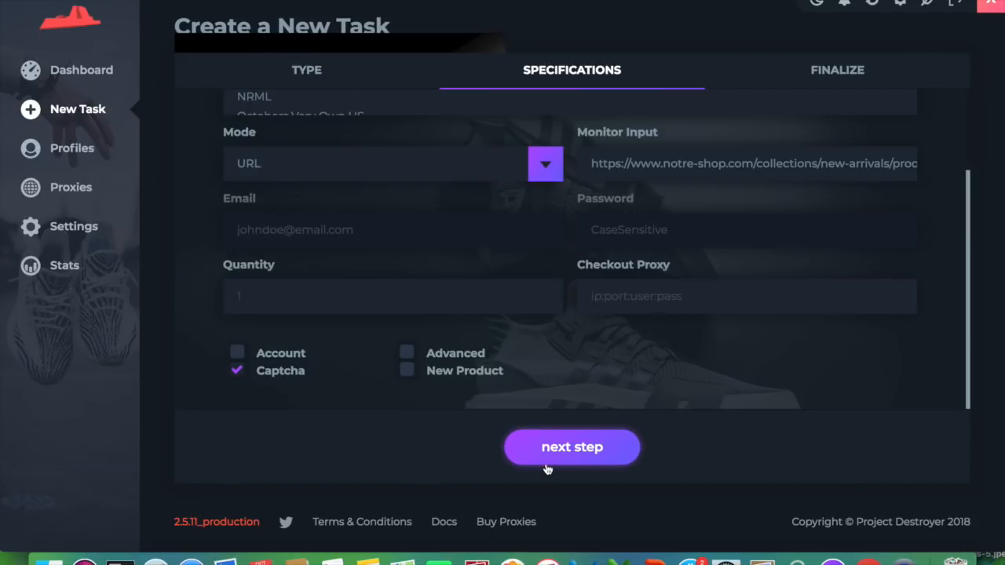
{"action": "left_click", "coordinate": [565, 447]}
Create the task with the "Example for youtube (0E2)" profile, size 6.5 and a task count of 2.
{"action": "left_click", "coordinate": [387, 252]}
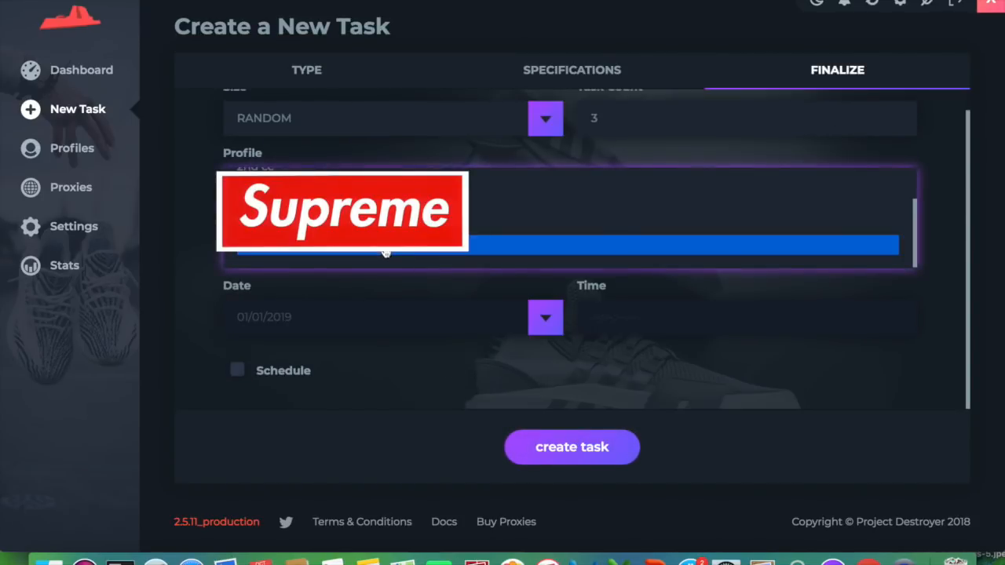
{"action": "left_click", "coordinate": [523, 117]}
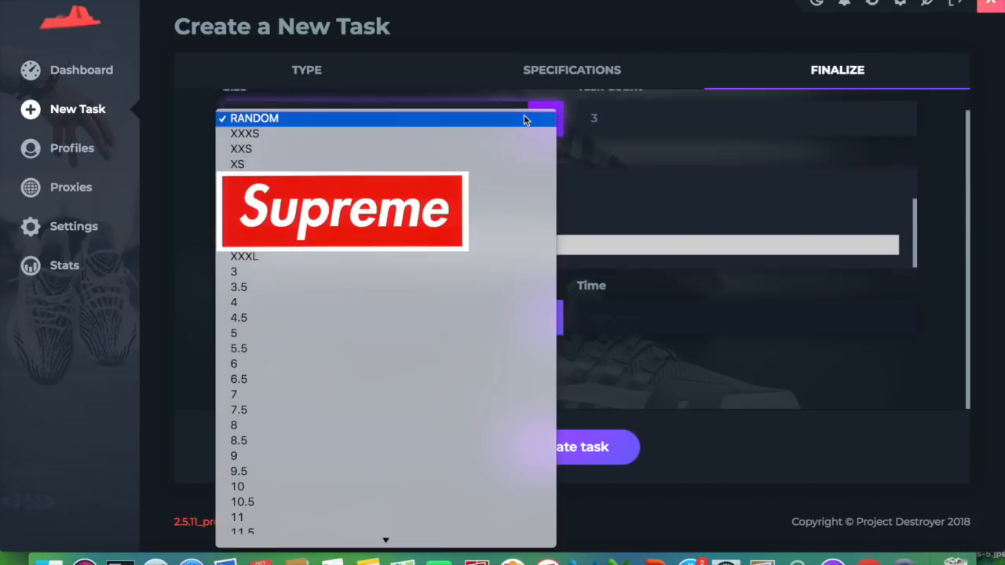
{"action": "left_click", "coordinate": [314, 378]}
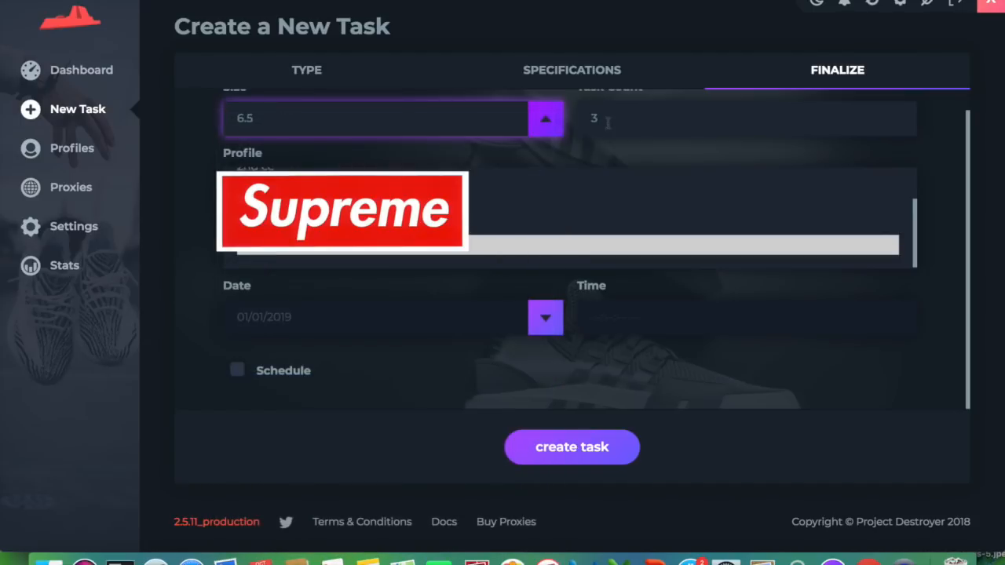
{"action": "scroll", "coordinate": [607, 126], "scroll_direction": "up", "scroll_amount": 1}
{"action": "left_click", "coordinate": [607, 127]}
{"action": "key", "text": "BackSpace"}
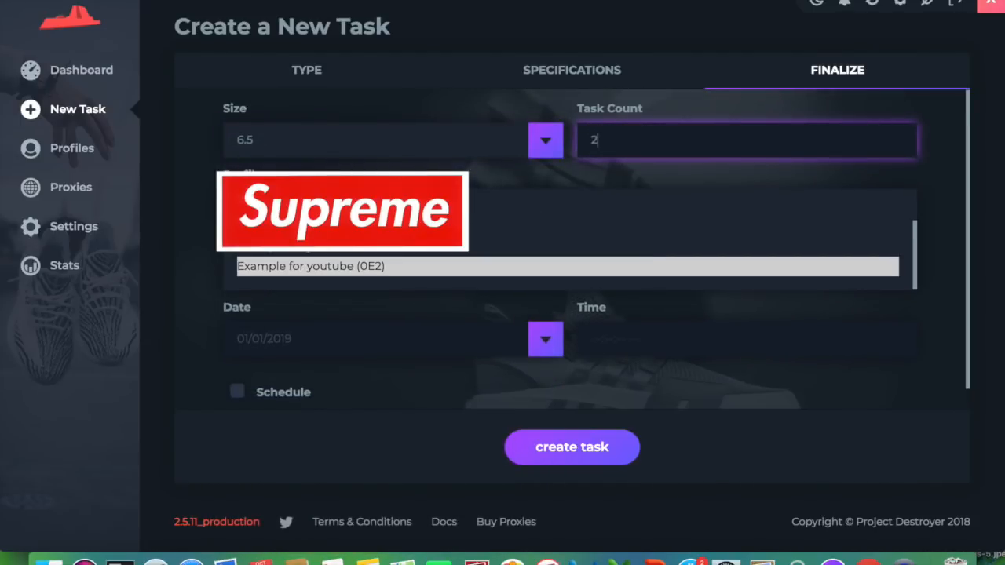
{"action": "left_click", "coordinate": [558, 446]}
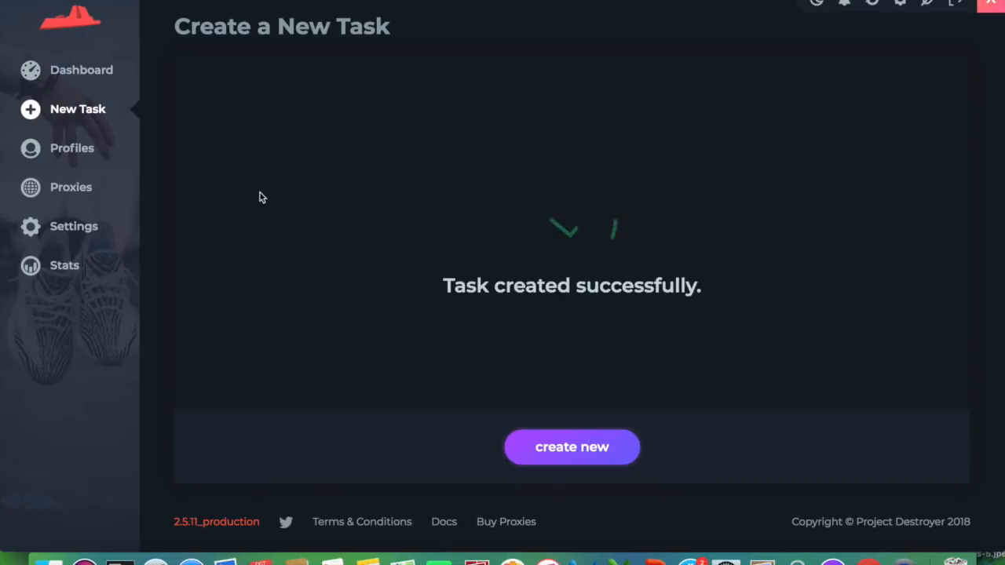
Return to the dashboard and delete the three Supreme US tasks.
{"action": "left_click", "coordinate": [74, 72]}
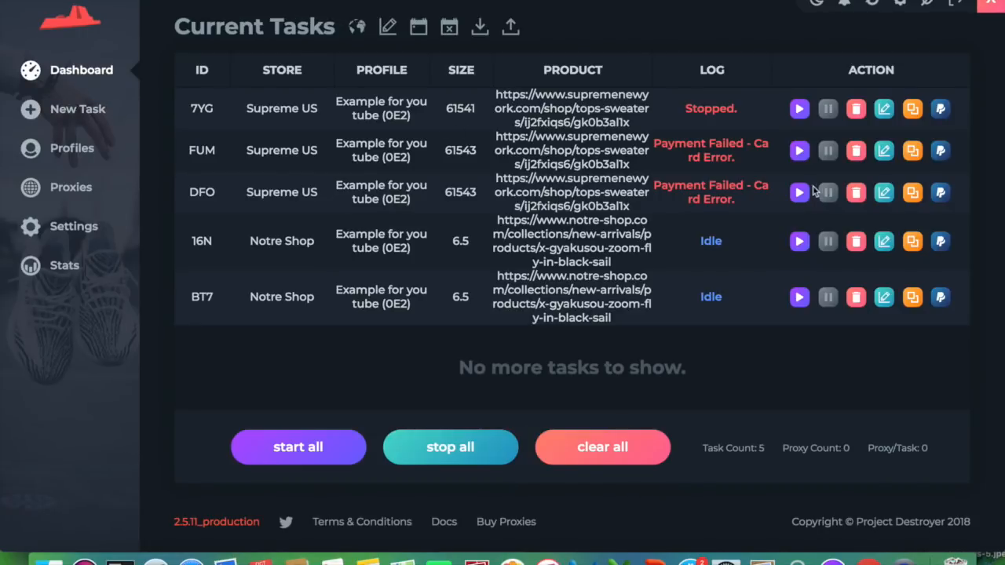
{"action": "left_click", "coordinate": [854, 110]}
{"action": "left_click", "coordinate": [853, 111]}
{"action": "left_click", "coordinate": [854, 111]}
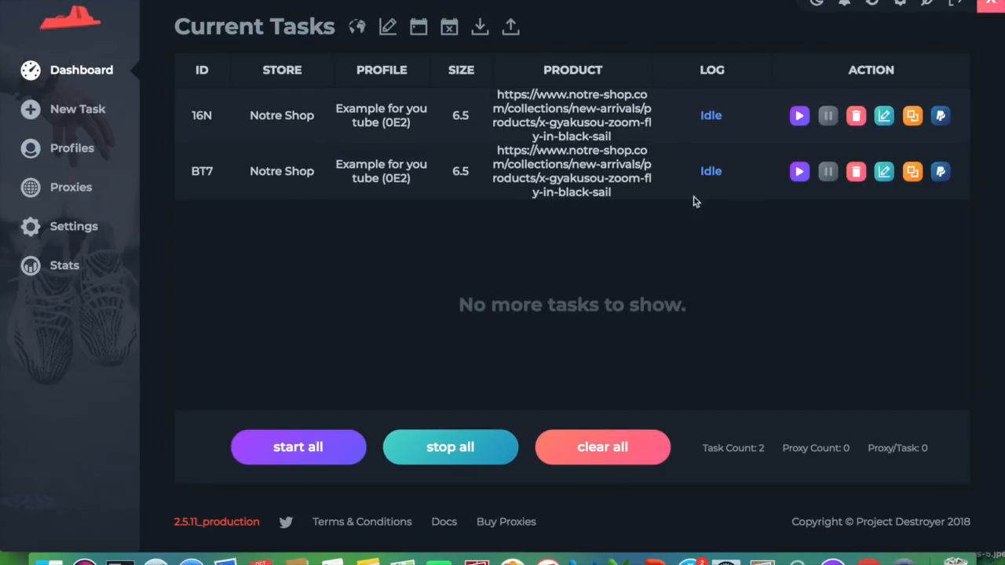
Start both Notre Shop tasks, complete the captcha by selecting the images with cars, and close the Captcha Harvester.
{"action": "left_click", "coordinate": [330, 446]}
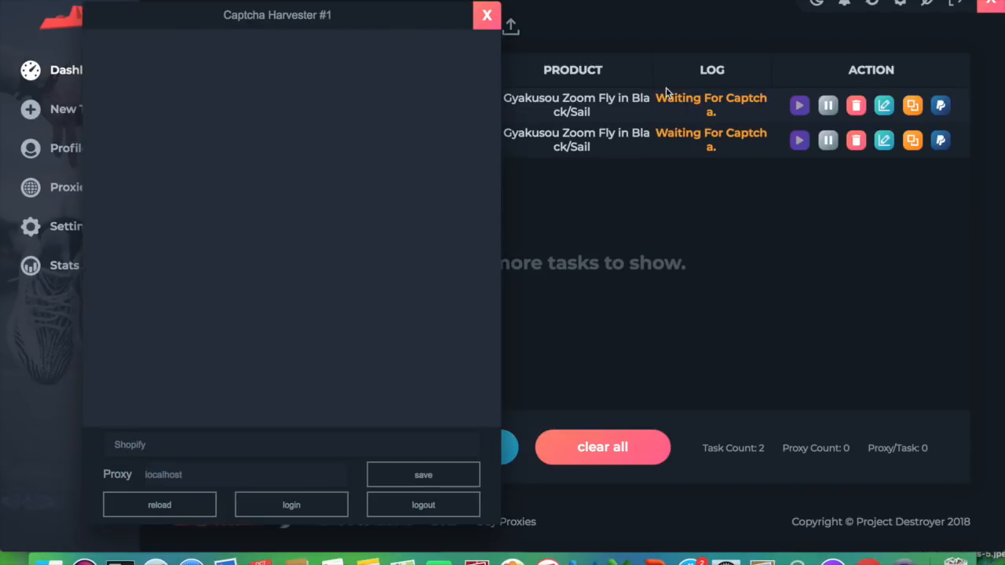
{"action": "left_click", "coordinate": [245, 283]}
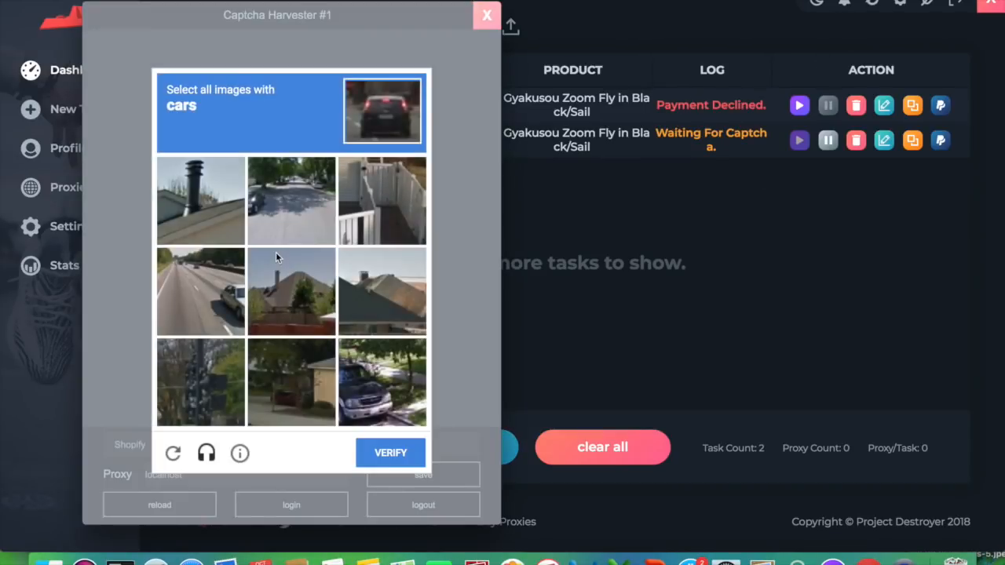
{"action": "left_click", "coordinate": [390, 367]}
{"action": "left_click", "coordinate": [261, 331]}
{"action": "left_click", "coordinate": [208, 311]}
{"action": "left_click", "coordinate": [274, 300]}
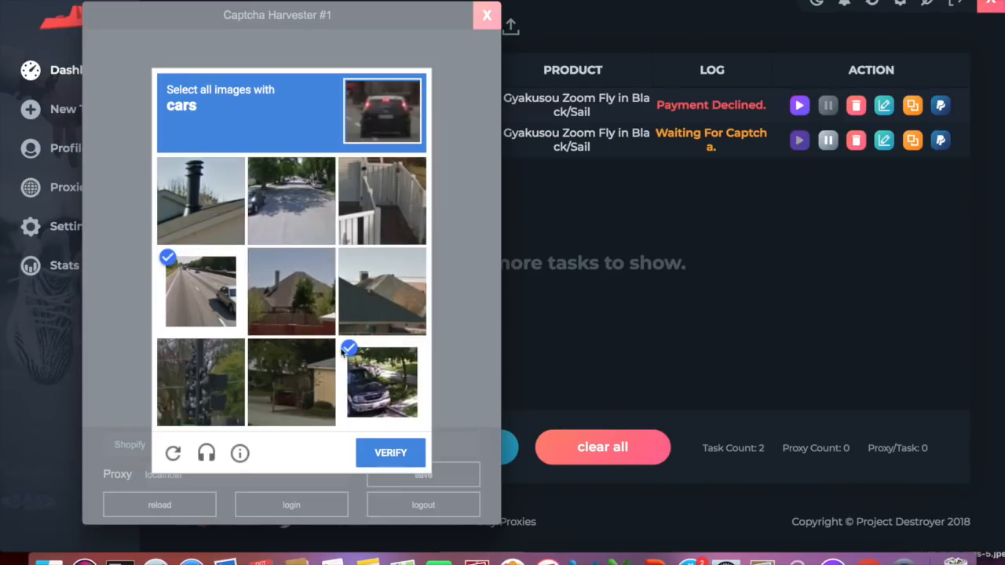
{"action": "left_click", "coordinate": [314, 220]}
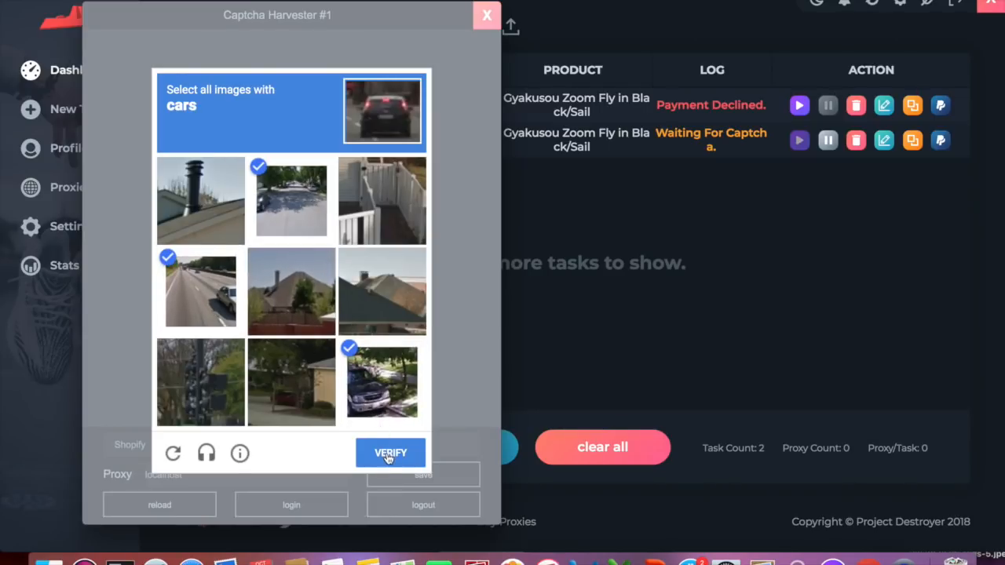
{"action": "left_click", "coordinate": [384, 454]}
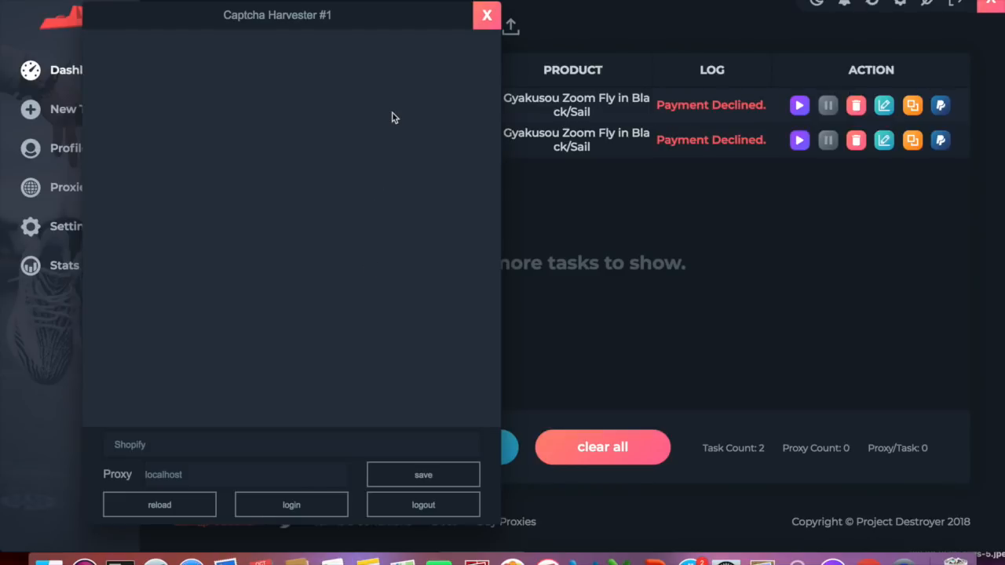
{"action": "left_click", "coordinate": [486, 15]}
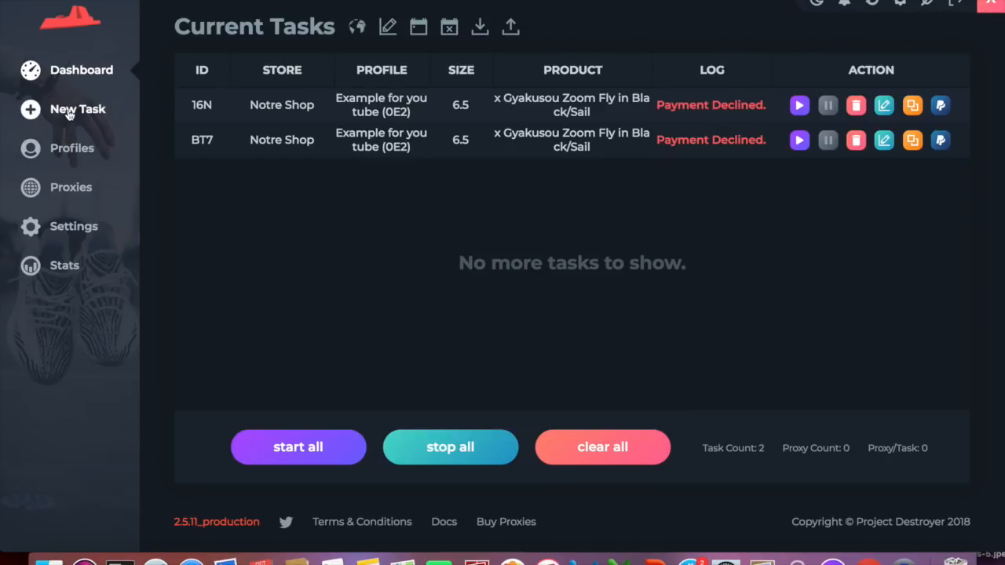
Start a new task, browse the site types, select Supreme Instore, and proceed to its specifications.
{"action": "left_click", "coordinate": [69, 114]}
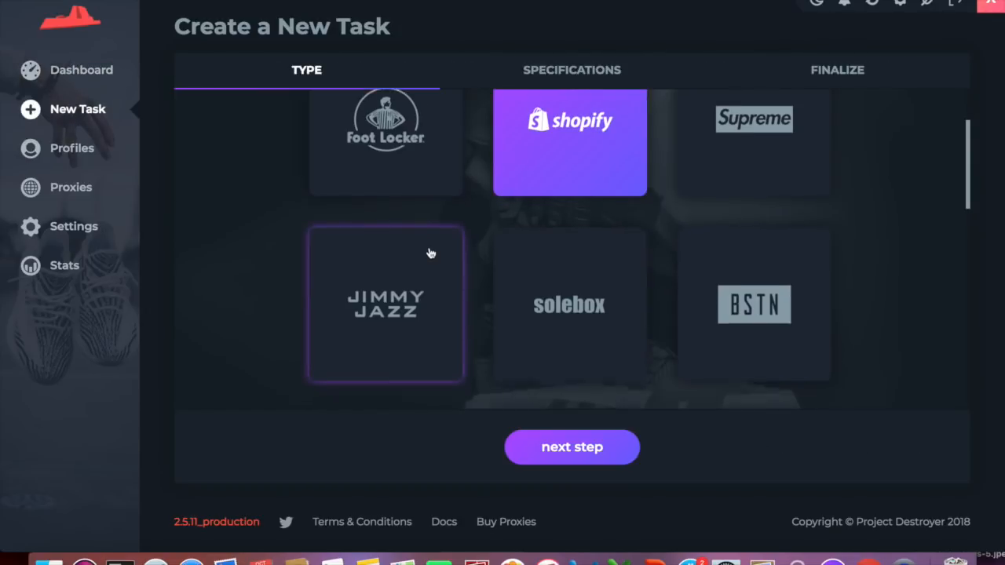
{"action": "scroll", "coordinate": [594, 223], "scroll_direction": "down", "scroll_amount": 2}
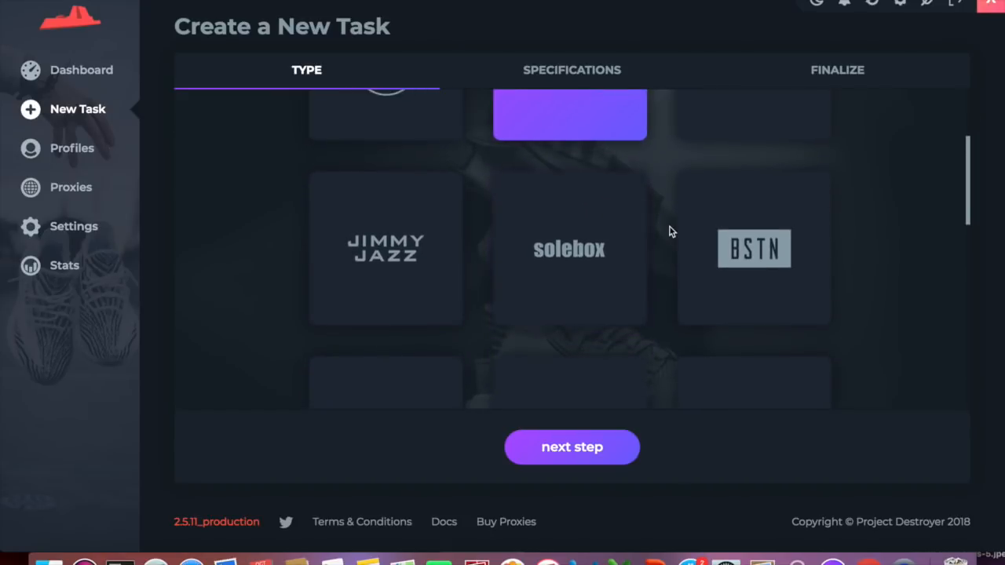
{"action": "scroll", "coordinate": [575, 250], "scroll_direction": "down", "scroll_amount": 2}
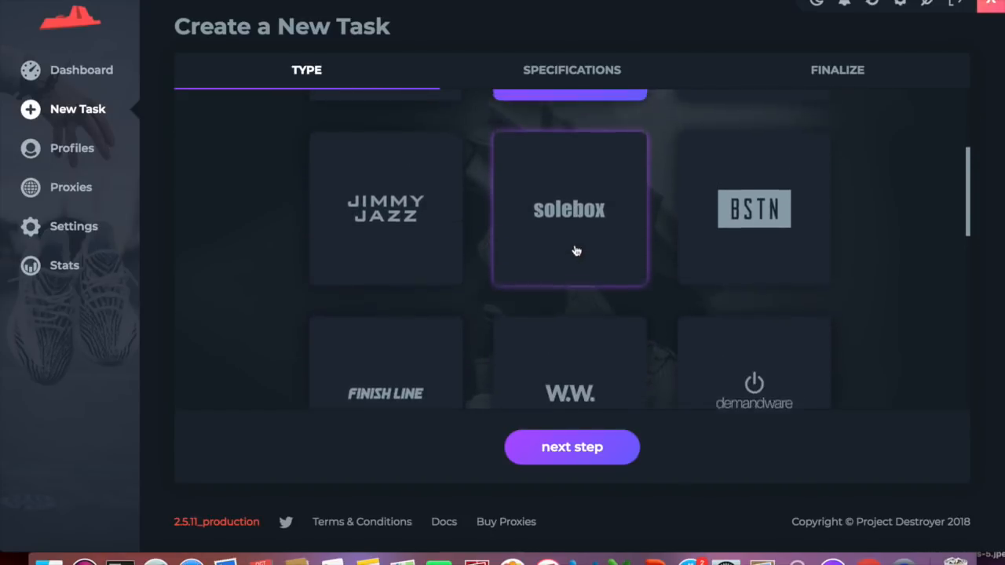
{"action": "scroll", "coordinate": [455, 295], "scroll_direction": "down", "scroll_amount": 5}
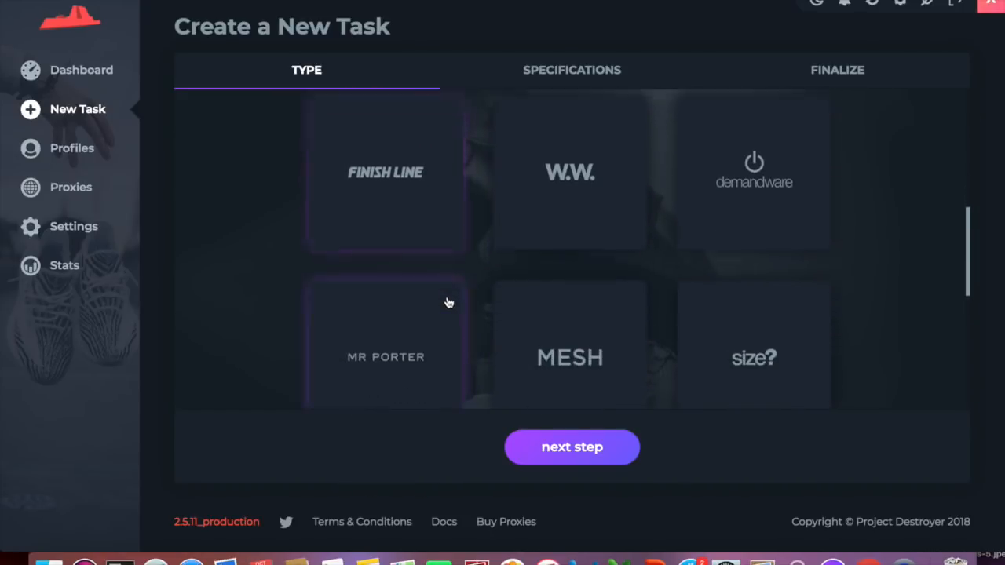
{"action": "scroll", "coordinate": [448, 303], "scroll_direction": "down", "scroll_amount": 4}
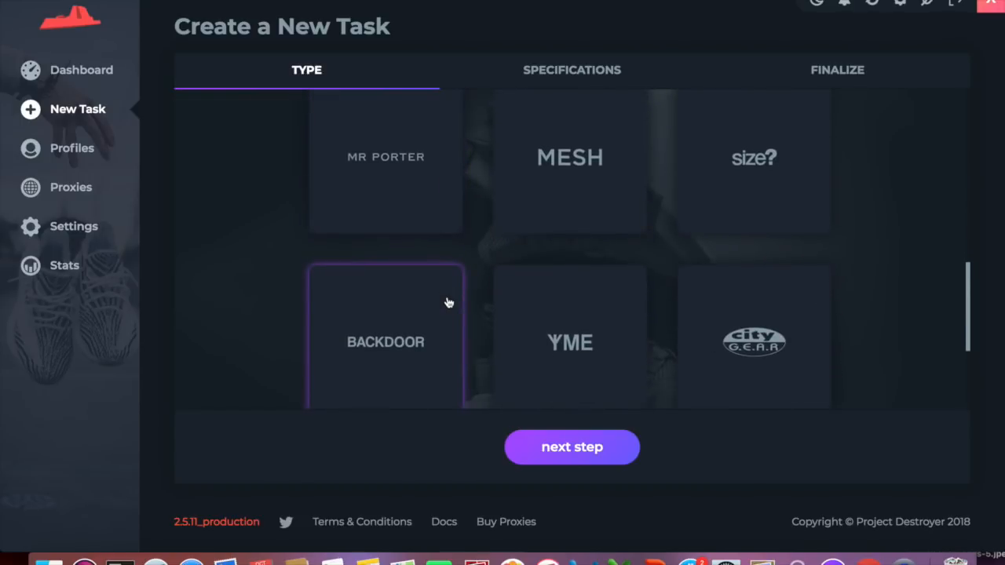
{"action": "scroll", "coordinate": [448, 303], "scroll_direction": "down", "scroll_amount": 5}
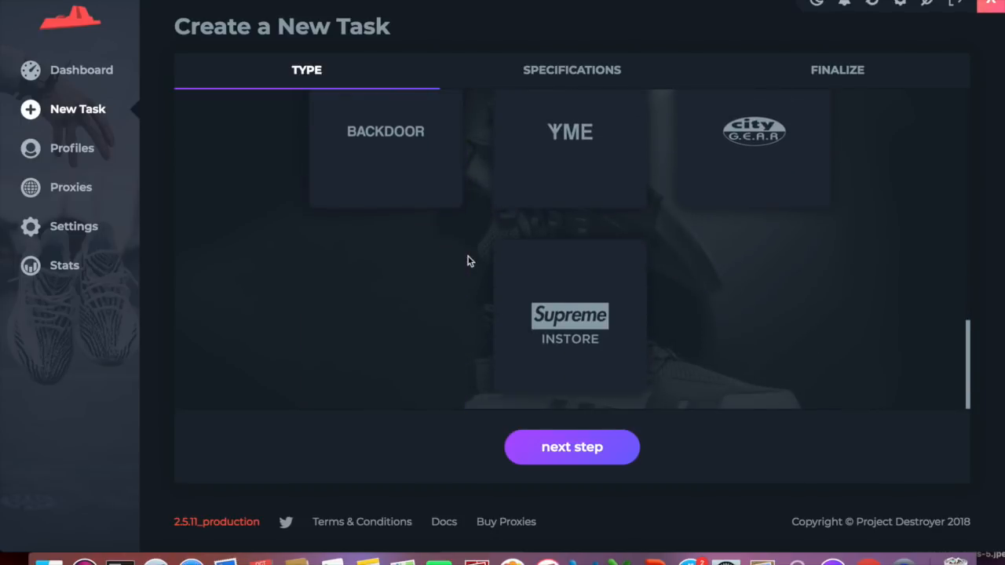
{"action": "left_click", "coordinate": [547, 297]}
{"action": "left_click", "coordinate": [533, 463]}
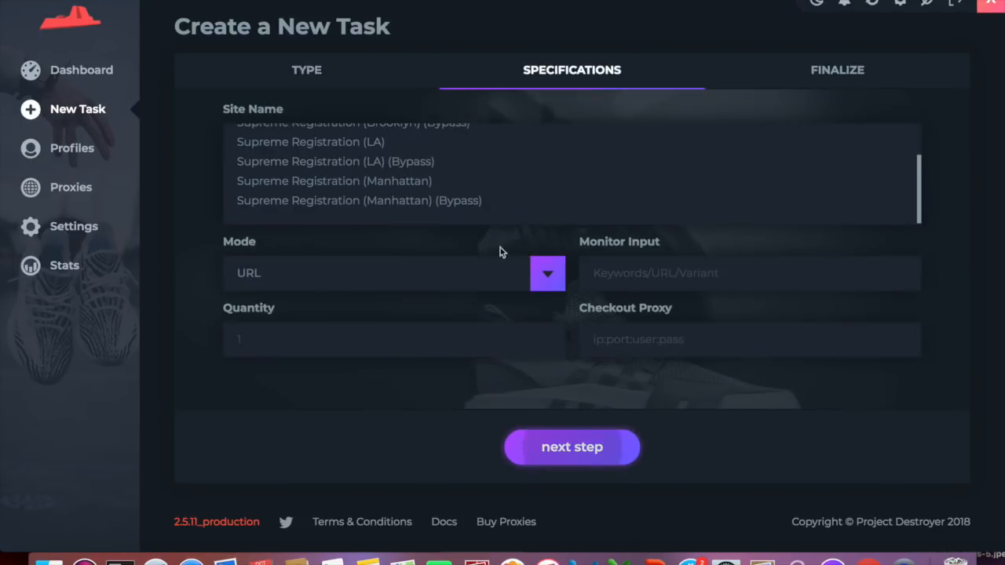
Examine the Supreme Registration site options for Brooklyn, LA and Manhattan, including their Bypass variants.
{"action": "scroll", "coordinate": [381, 182], "scroll_direction": "up", "scroll_amount": 2}
{"action": "scroll", "coordinate": [381, 183], "scroll_direction": "down", "scroll_amount": 1}
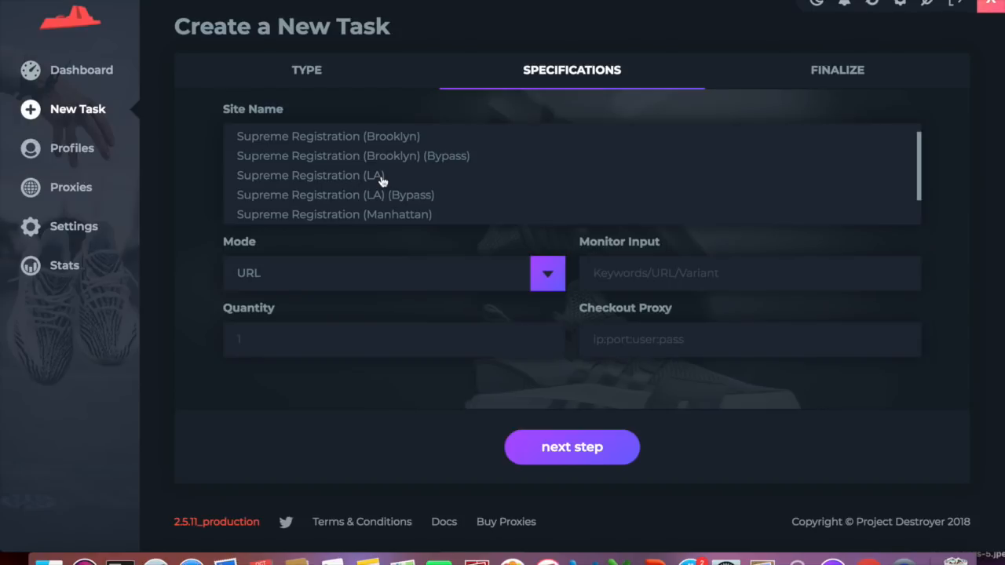
{"action": "scroll", "coordinate": [381, 181], "scroll_direction": "down", "scroll_amount": 3}
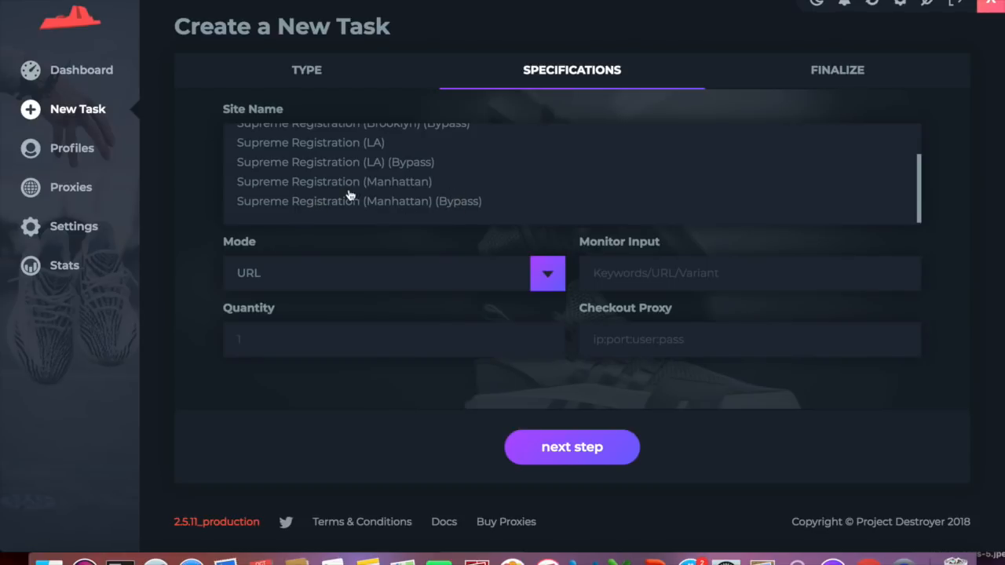
{"action": "scroll", "coordinate": [373, 190], "scroll_direction": "up", "scroll_amount": 4}
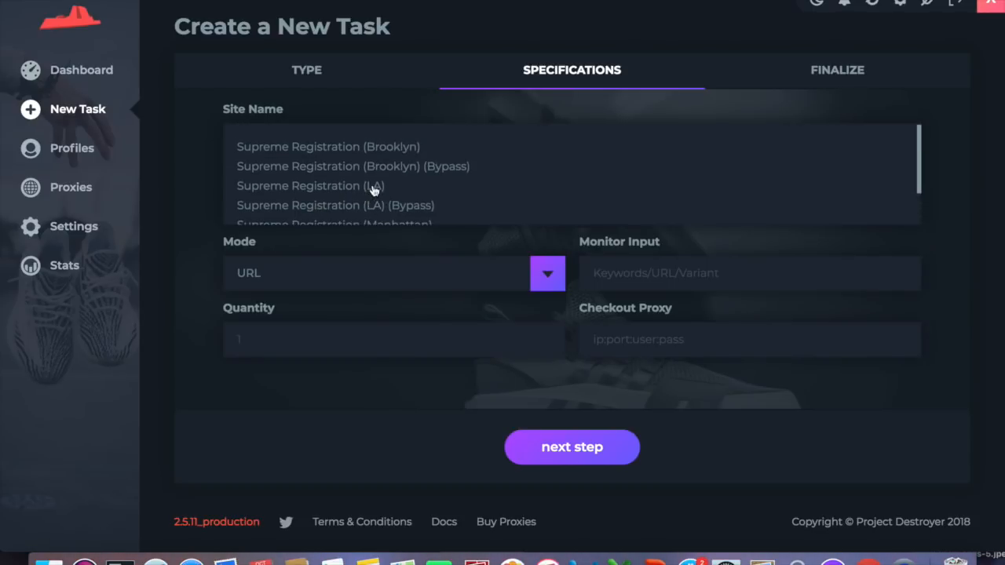
{"action": "scroll", "coordinate": [374, 190], "scroll_direction": "down", "scroll_amount": 3}
{"action": "scroll", "coordinate": [373, 190], "scroll_direction": "down", "scroll_amount": 1}
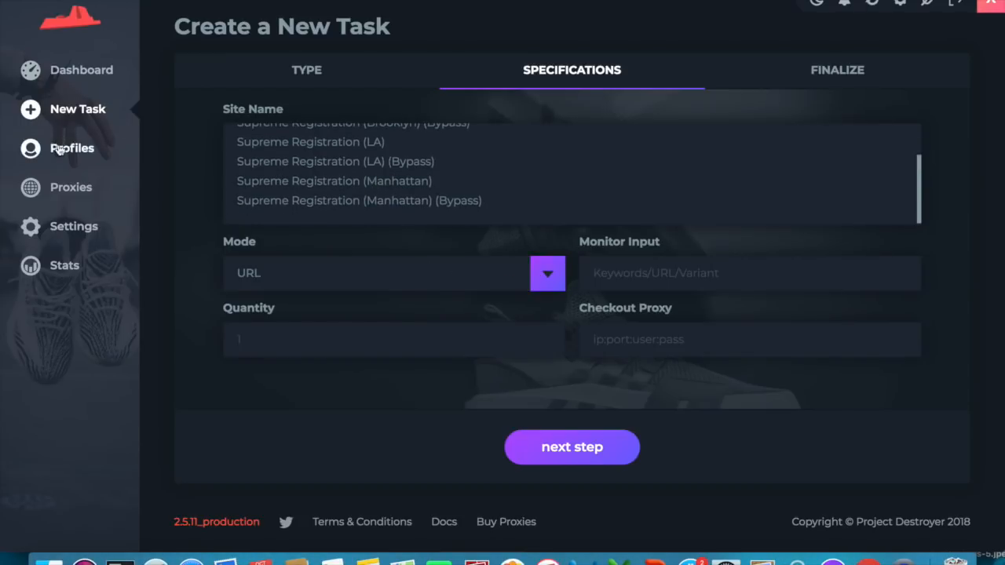
Go back to the task's site types and look through the supported stores from Supreme Instore up to Foot Locker.
{"action": "left_click", "coordinate": [285, 76]}
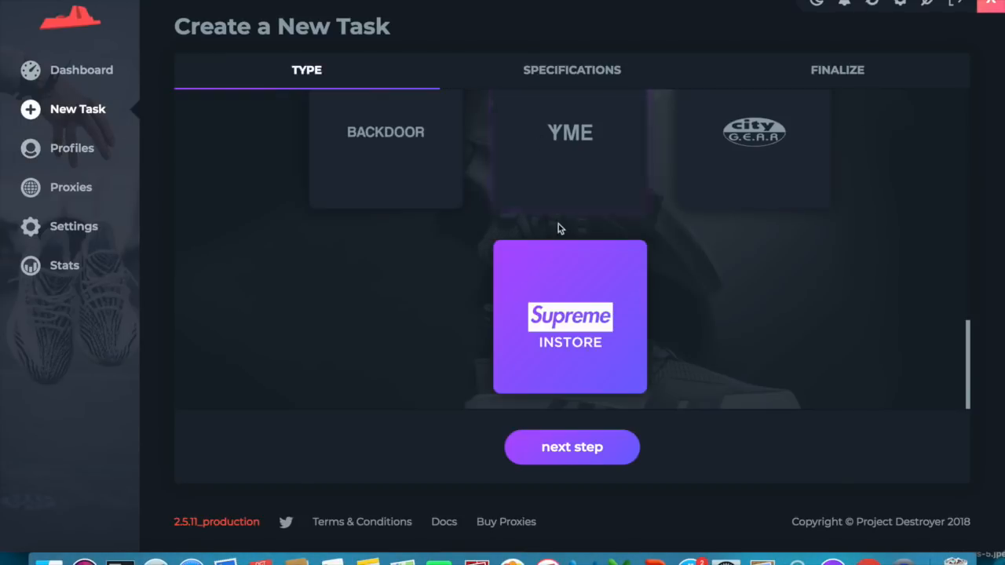
{"action": "scroll", "coordinate": [630, 242], "scroll_direction": "up", "scroll_amount": 3}
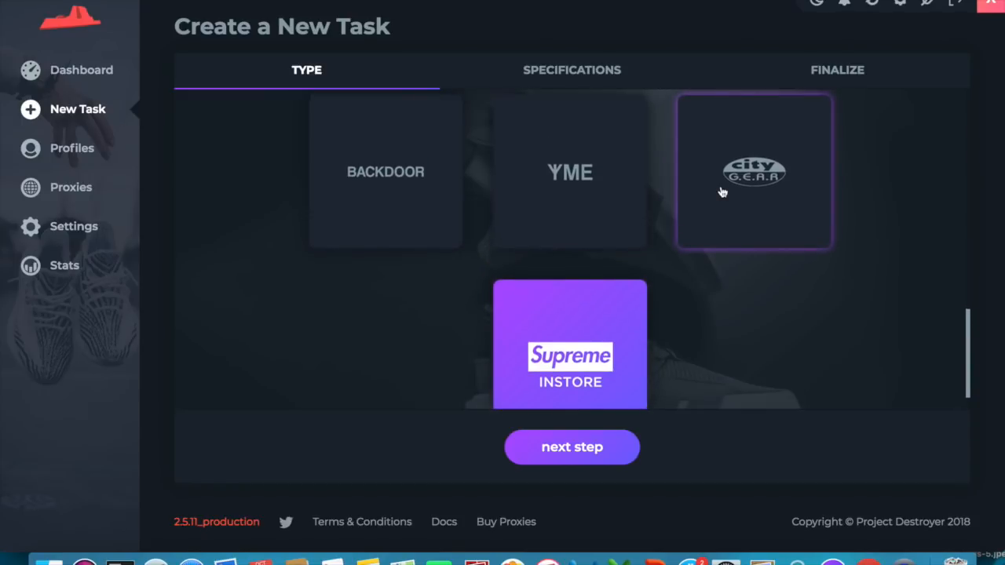
{"action": "scroll", "coordinate": [720, 190], "scroll_direction": "up", "scroll_amount": 3}
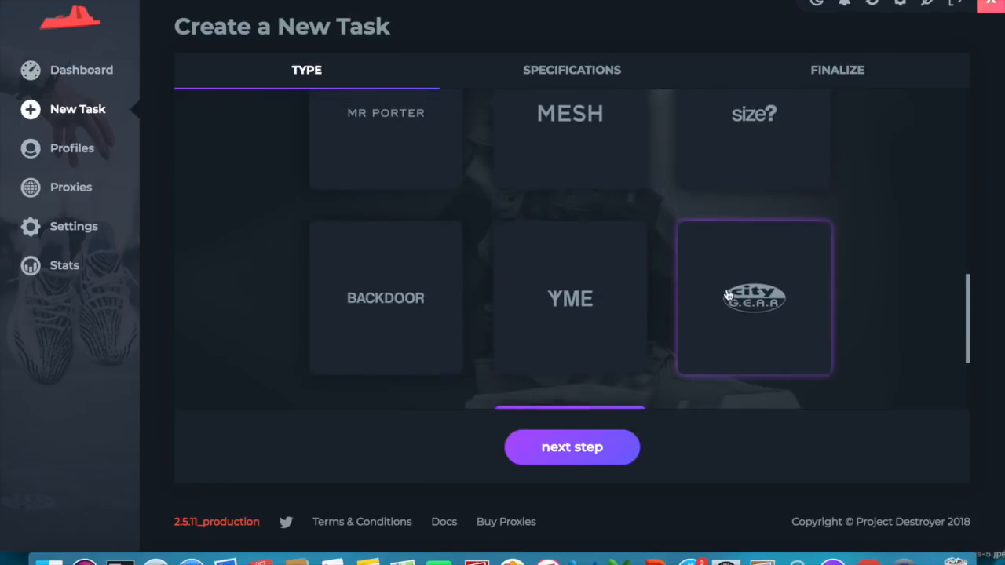
{"action": "scroll", "coordinate": [538, 262], "scroll_direction": "up", "scroll_amount": 4}
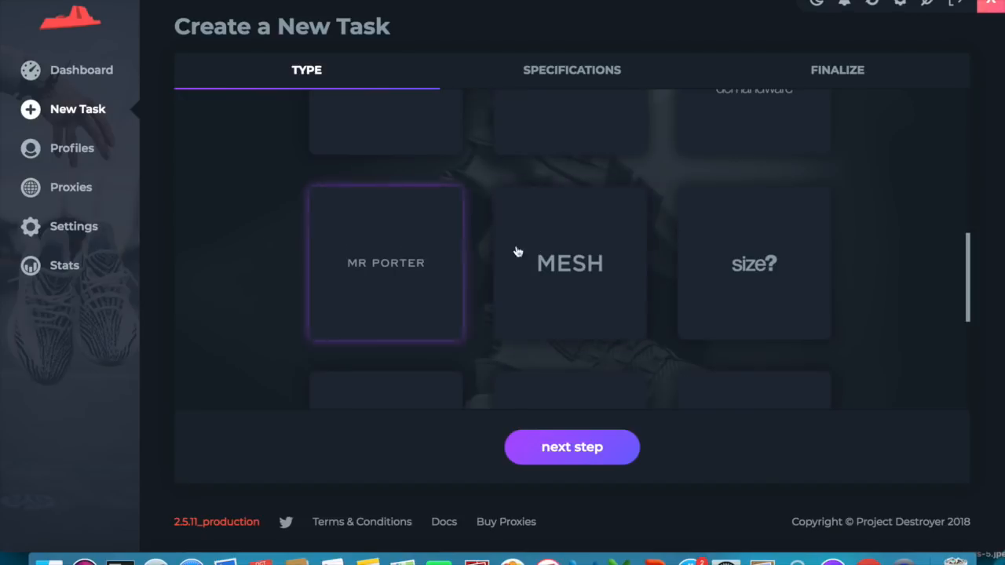
{"action": "scroll", "coordinate": [610, 243], "scroll_direction": "up", "scroll_amount": 3}
{"action": "scroll", "coordinate": [386, 227], "scroll_direction": "up", "scroll_amount": 3}
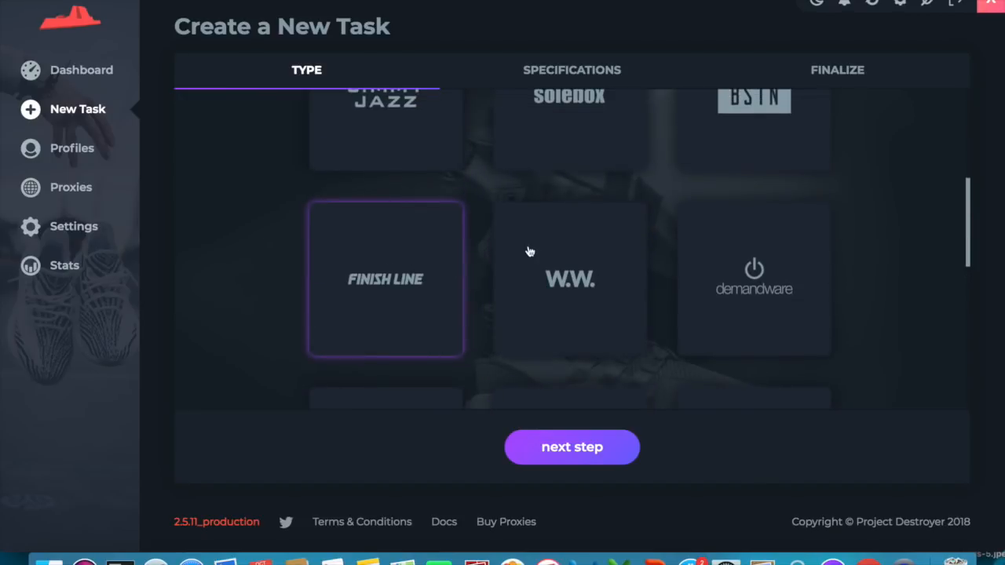
{"action": "scroll", "coordinate": [529, 250], "scroll_direction": "up", "scroll_amount": 2}
{"action": "scroll", "coordinate": [663, 222], "scroll_direction": "up", "scroll_amount": 1}
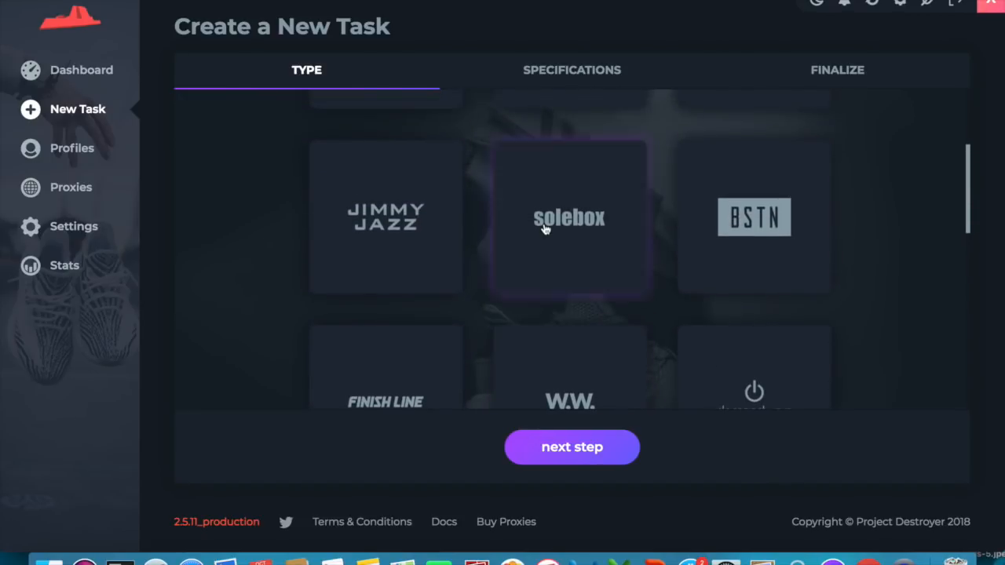
{"action": "scroll", "coordinate": [542, 228], "scroll_direction": "up", "scroll_amount": 3}
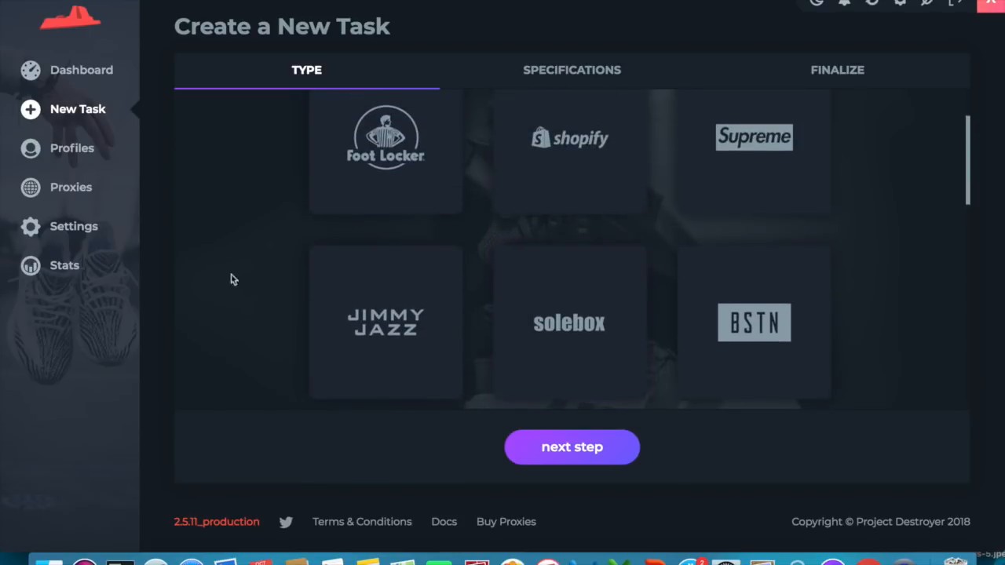
Open the profiles list and review the billing, shipping and payment details of the "Example for youtube" profile.
{"action": "left_click", "coordinate": [73, 157]}
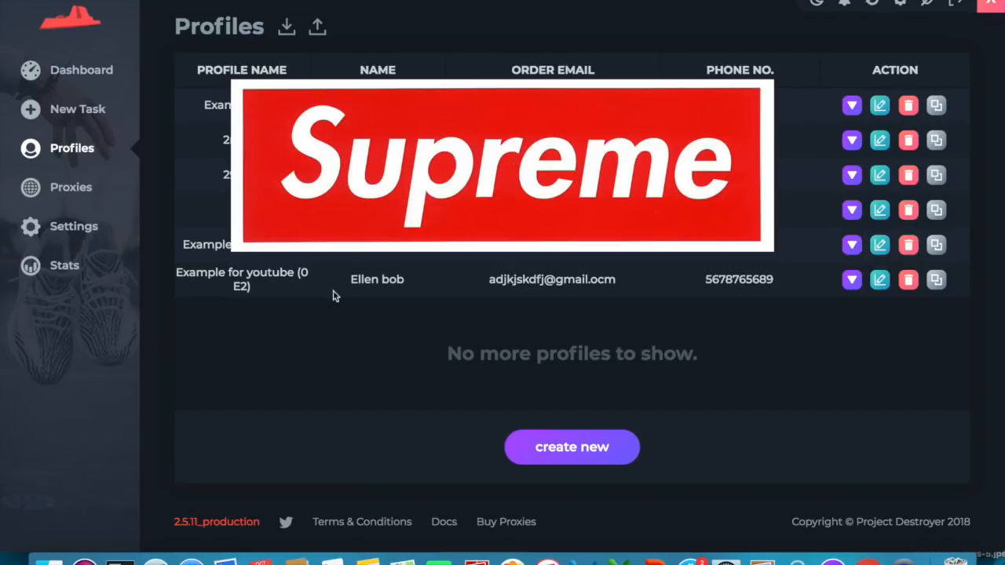
{"action": "left_click", "coordinate": [852, 246]}
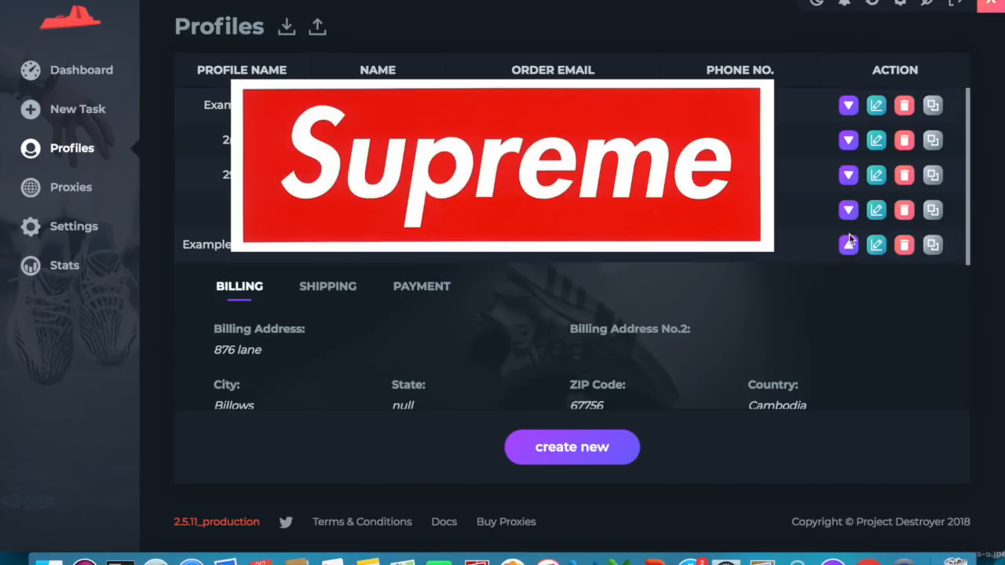
{"action": "scroll", "coordinate": [826, 271], "scroll_direction": "down", "scroll_amount": 3}
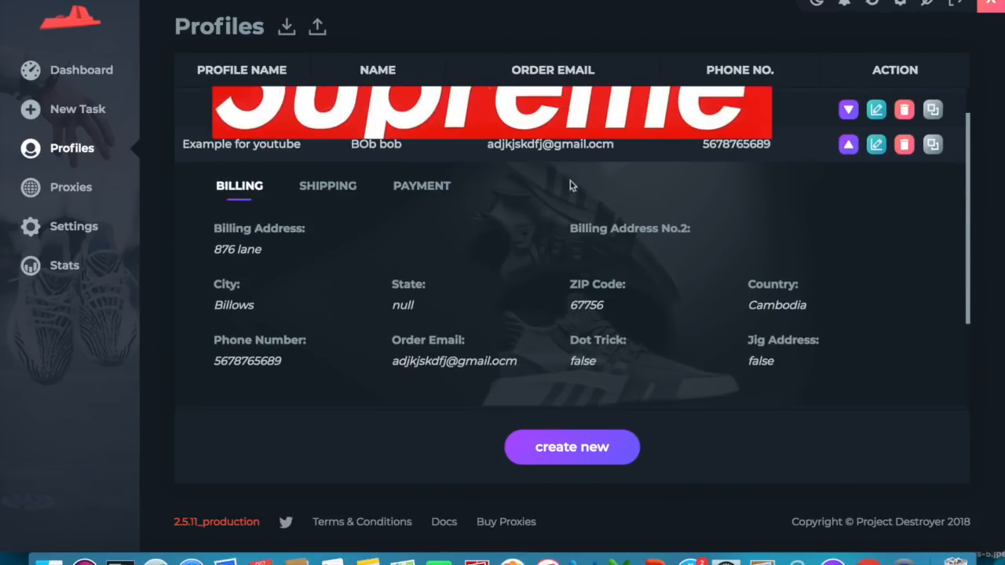
{"action": "left_click", "coordinate": [349, 184]}
{"action": "left_click", "coordinate": [403, 183]}
{"action": "left_click", "coordinate": [310, 183]}
{"action": "left_click", "coordinate": [254, 183]}
{"action": "scroll", "coordinate": [533, 236], "scroll_direction": "up", "scroll_amount": 2}
{"action": "left_click", "coordinate": [849, 209]}
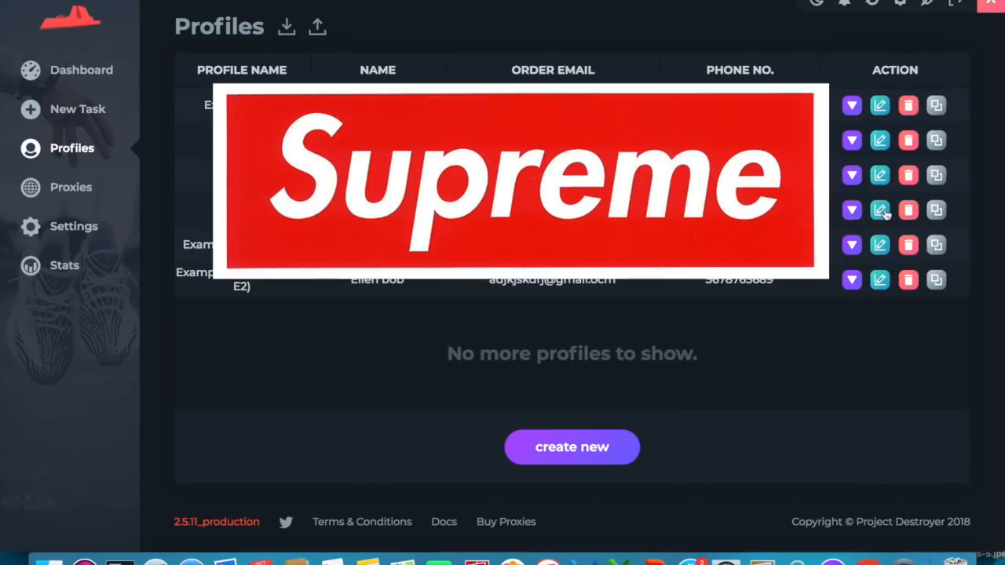
Open the "Example for youtube" profile for editing, examine its Jig Address and Dot Trick options, and return to the profiles list.
{"action": "left_click", "coordinate": [880, 249]}
{"action": "scroll", "coordinate": [612, 302], "scroll_direction": "down", "scroll_amount": 1}
{"action": "scroll", "coordinate": [613, 302], "scroll_direction": "up", "scroll_amount": 1}
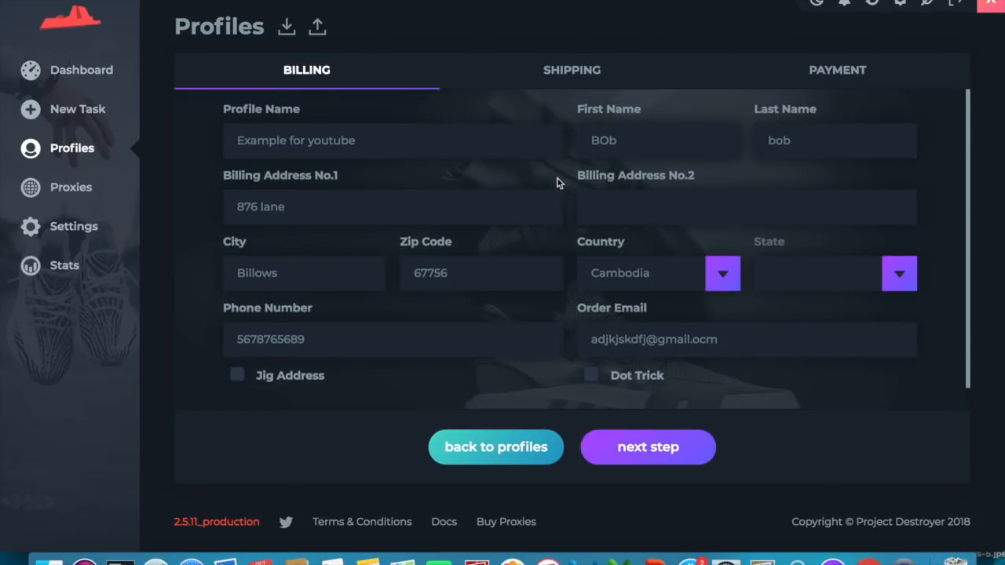
{"action": "left_click", "coordinate": [255, 380]}
{"action": "left_click", "coordinate": [611, 378]}
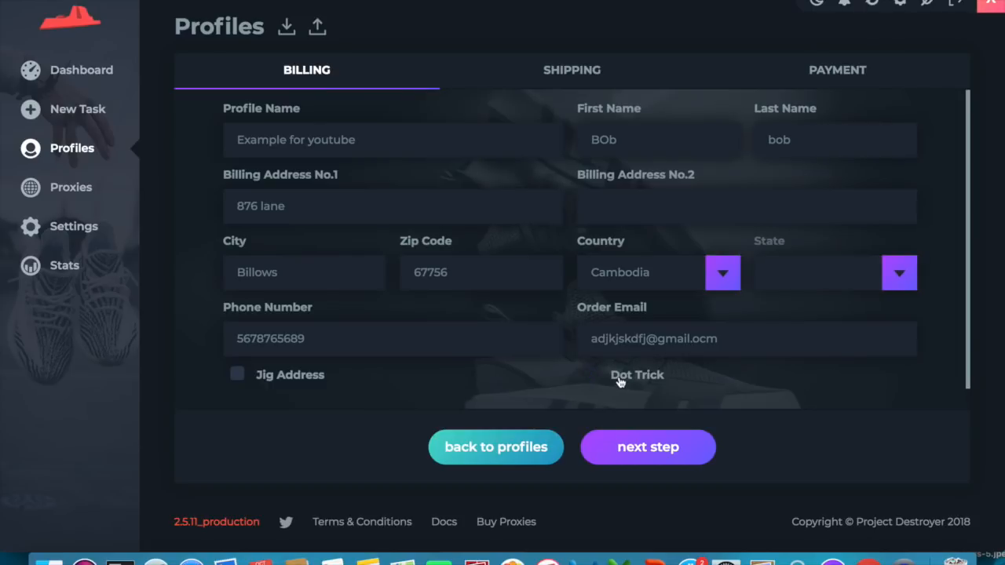
{"action": "left_click", "coordinate": [489, 445]}
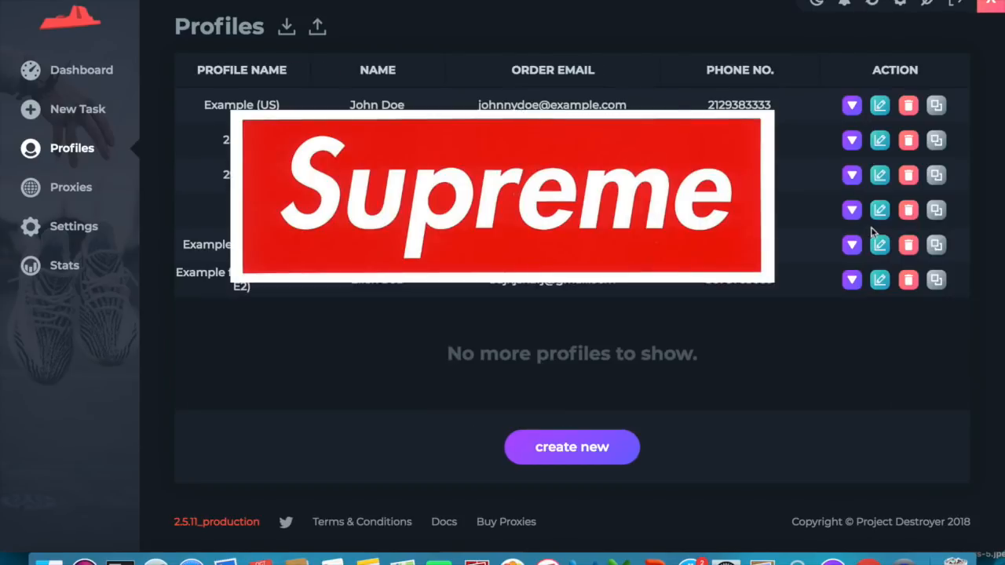
Duplicate the last profile in the list and delete the copy.
{"action": "left_click", "coordinate": [934, 282]}
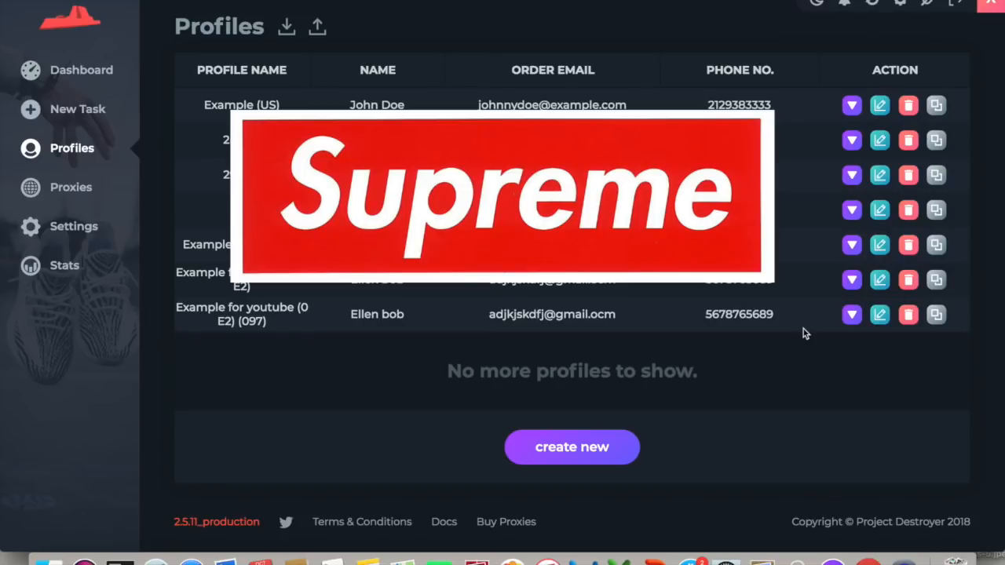
{"action": "left_click", "coordinate": [908, 315]}
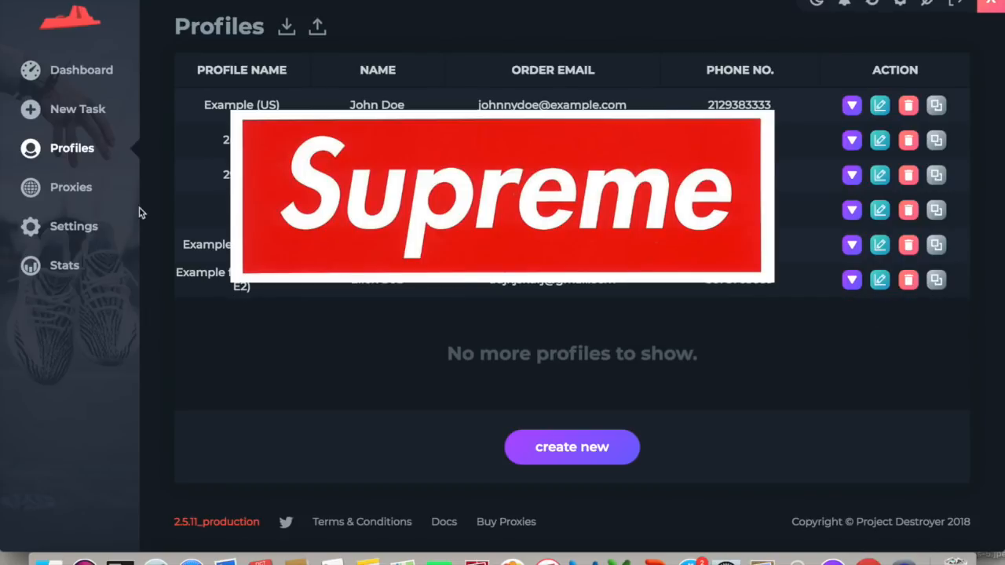
Open the proxies page, look through the available test sites, and set the proxy test site to DSM US.
{"action": "left_click", "coordinate": [72, 187]}
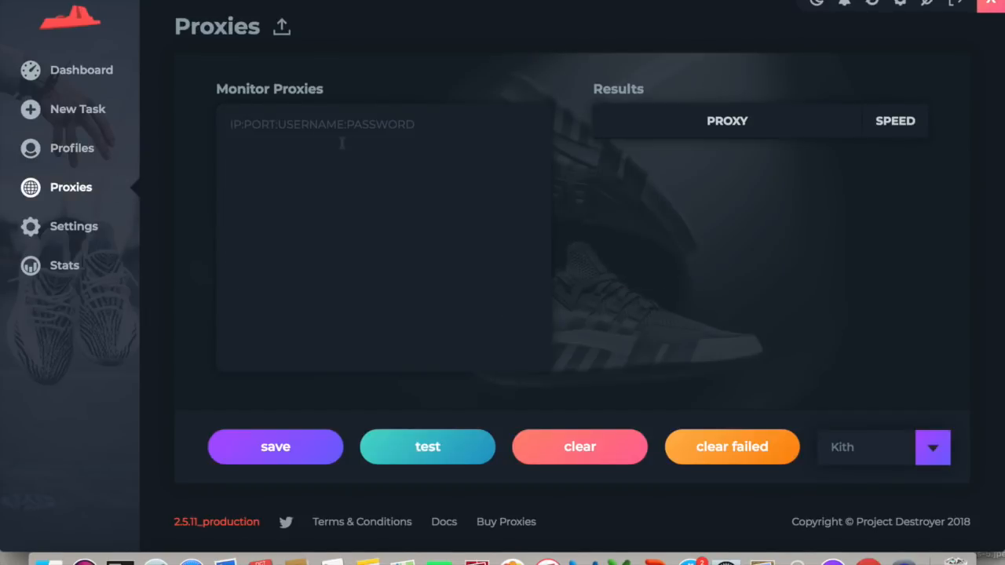
{"action": "left_click", "coordinate": [255, 131]}
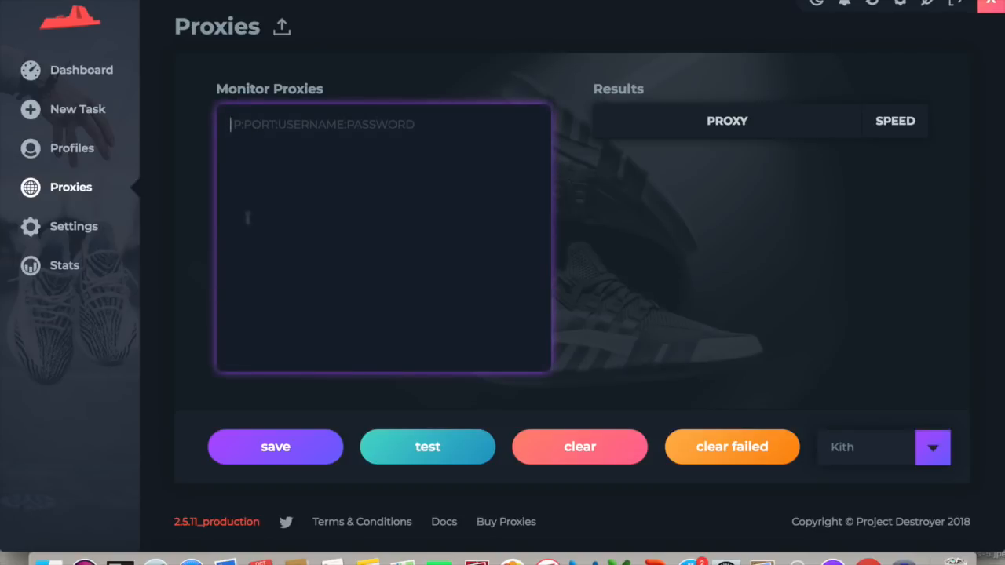
{"action": "left_click", "coordinate": [932, 446]}
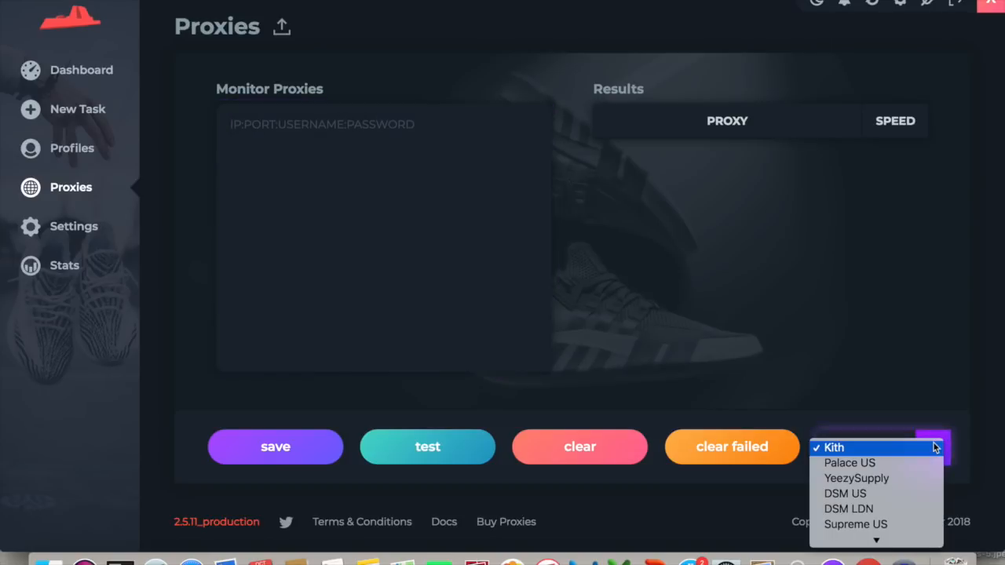
{"action": "scroll", "coordinate": [891, 465], "scroll_direction": "down", "scroll_amount": 3}
{"action": "scroll", "coordinate": [892, 465], "scroll_direction": "down", "scroll_amount": 2}
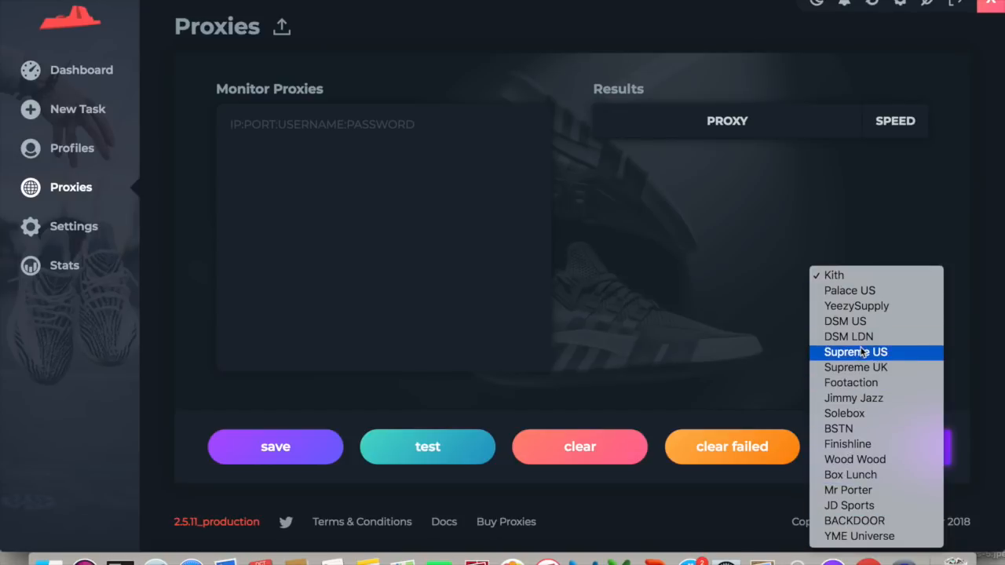
{"action": "left_click", "coordinate": [826, 230]}
{"action": "left_click", "coordinate": [927, 446]}
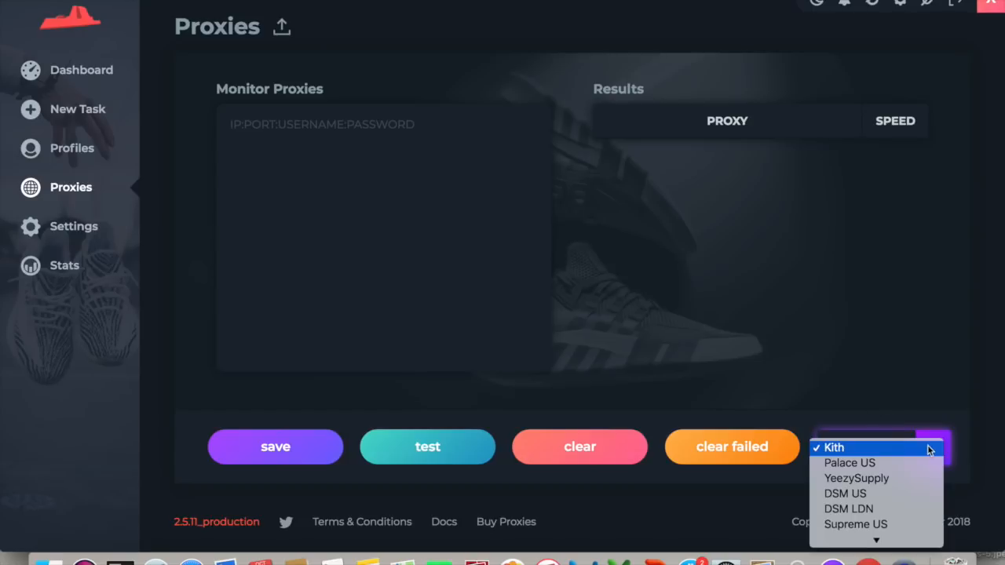
{"action": "left_click", "coordinate": [855, 492]}
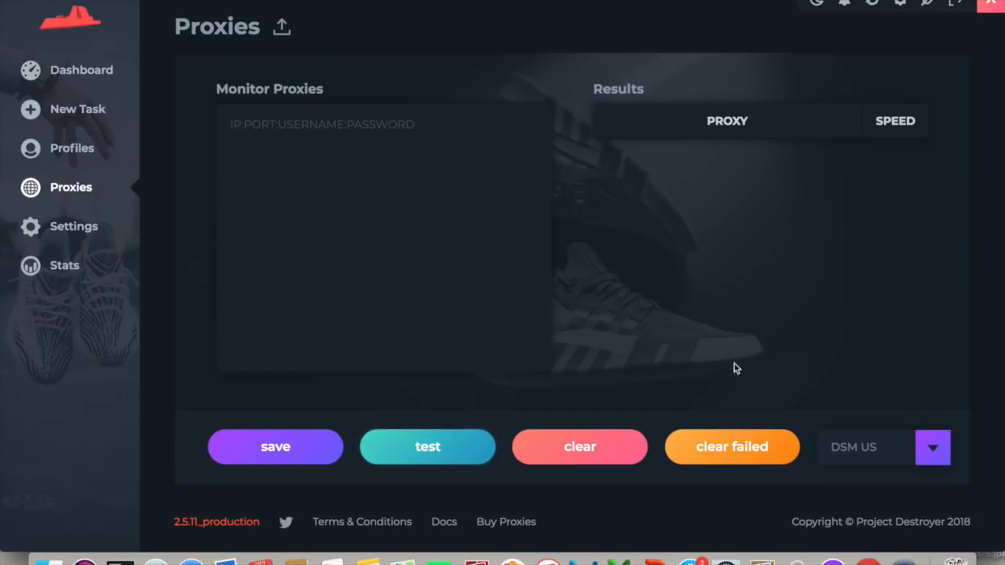
Clear the failed proxies and the whole Monitor Proxies list, and save the proxies.
{"action": "left_click", "coordinate": [707, 447]}
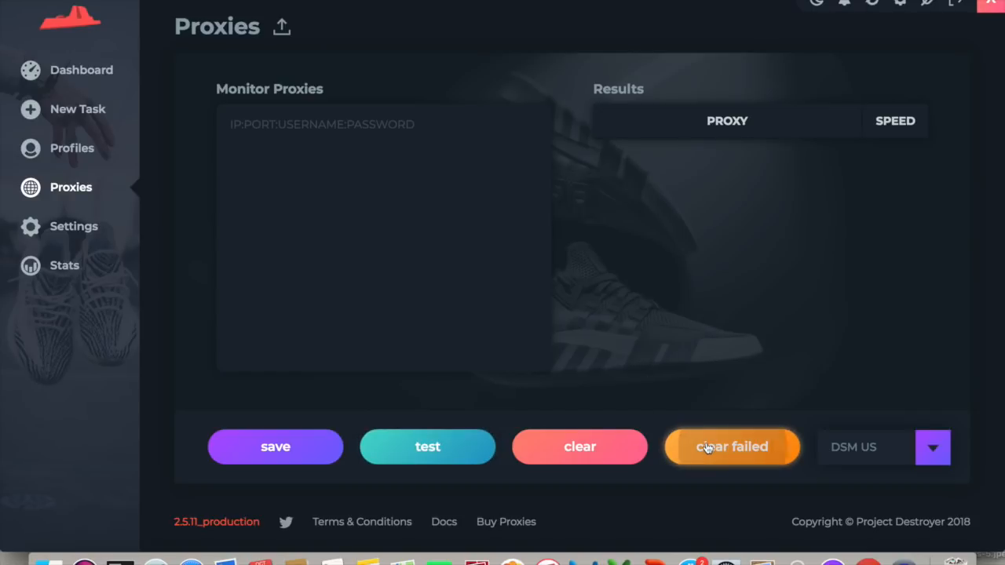
{"action": "left_click", "coordinate": [558, 445]}
{"action": "left_click", "coordinate": [304, 223]}
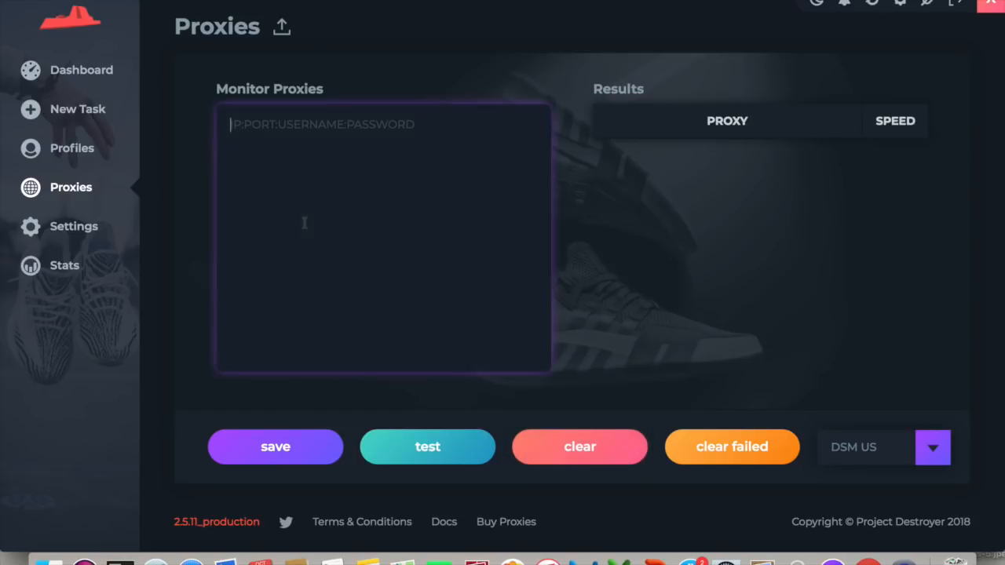
{"action": "left_click", "coordinate": [270, 441]}
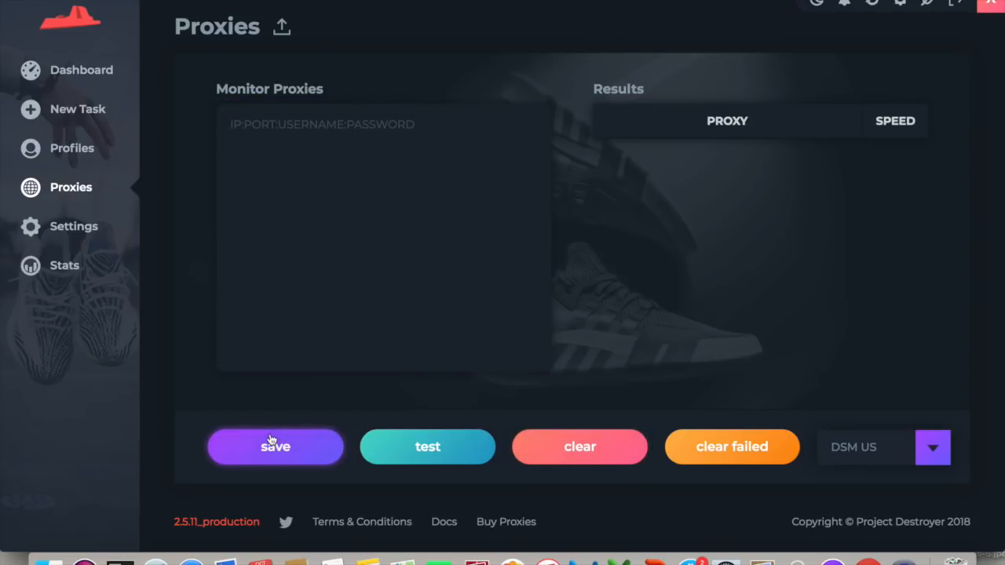
Open the settings and examine the Slack, Discord and DiSolve integrations, the delays, the defaults and the options beneath them.
{"action": "left_click", "coordinate": [60, 226]}
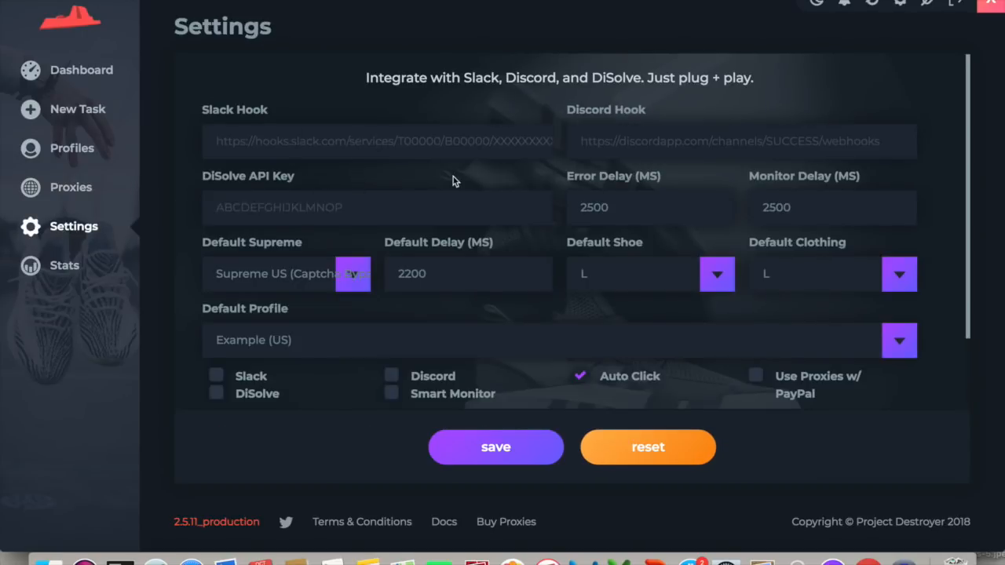
{"action": "scroll", "coordinate": [405, 216], "scroll_direction": "down", "scroll_amount": 1}
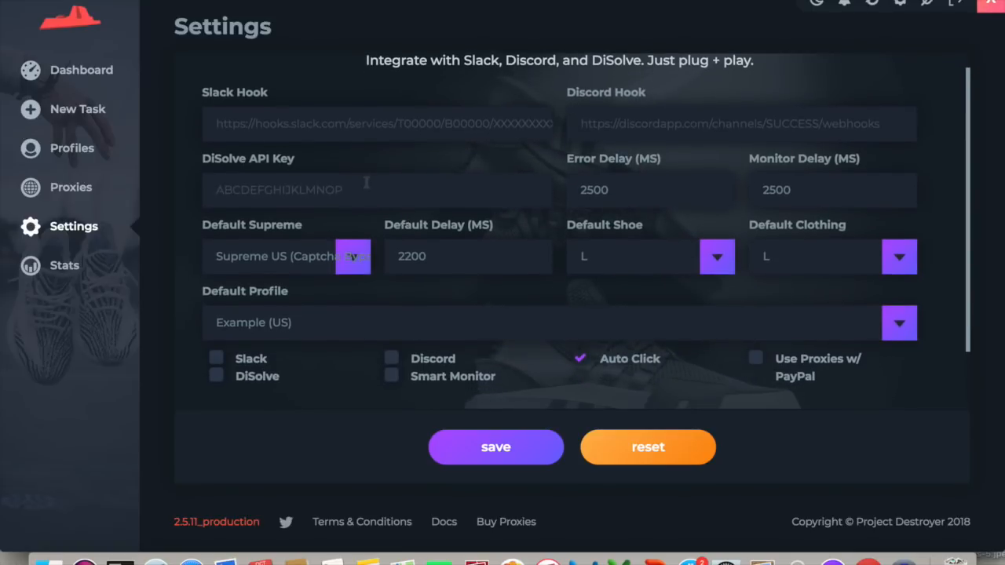
{"action": "scroll", "coordinate": [366, 182], "scroll_direction": "down", "scroll_amount": 1}
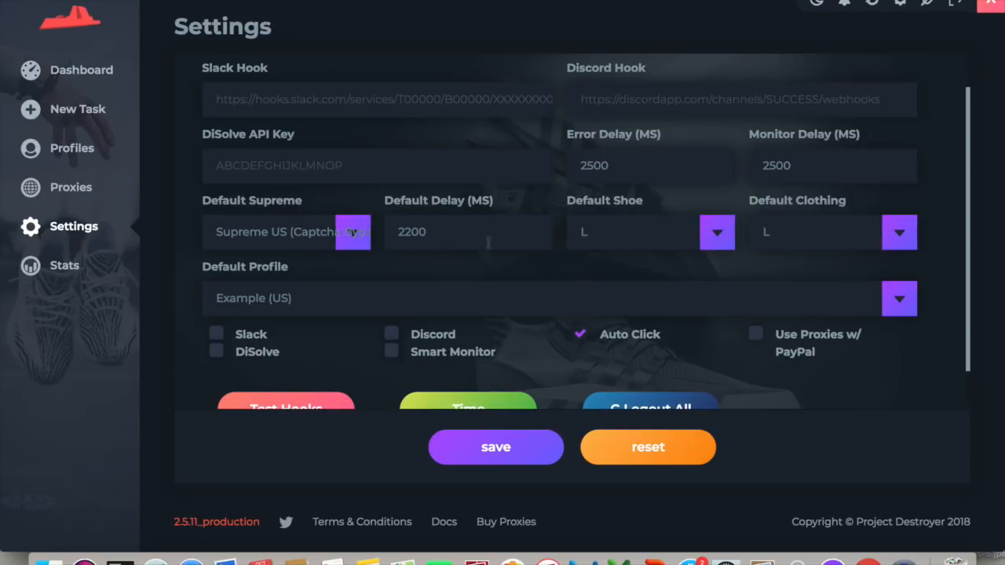
{"action": "scroll", "coordinate": [393, 242], "scroll_direction": "down", "scroll_amount": 1}
{"action": "scroll", "coordinate": [279, 245], "scroll_direction": "down", "scroll_amount": 1}
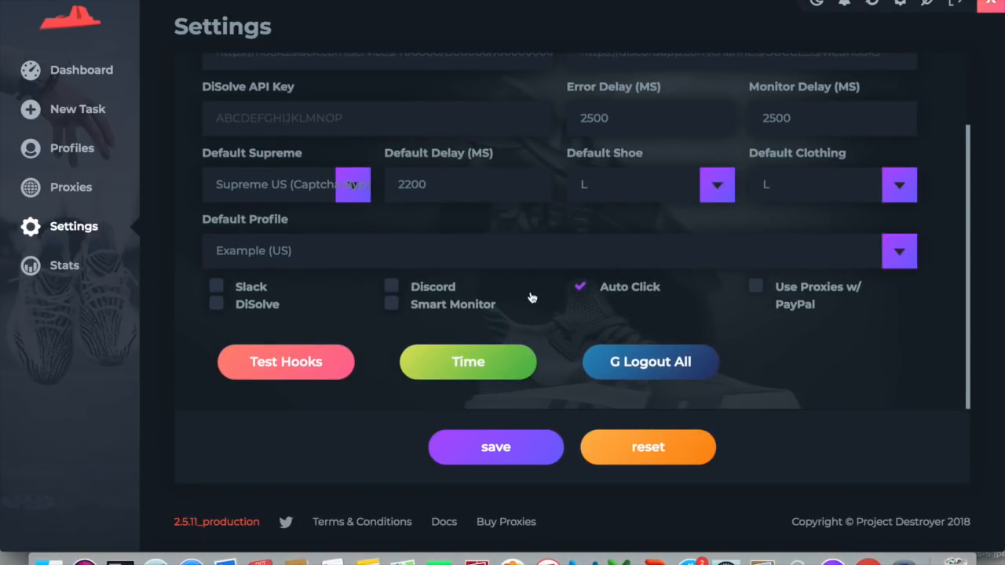
Open the statistics and compare checkouts and fails by week, month, year and day.
{"action": "left_click", "coordinate": [73, 272]}
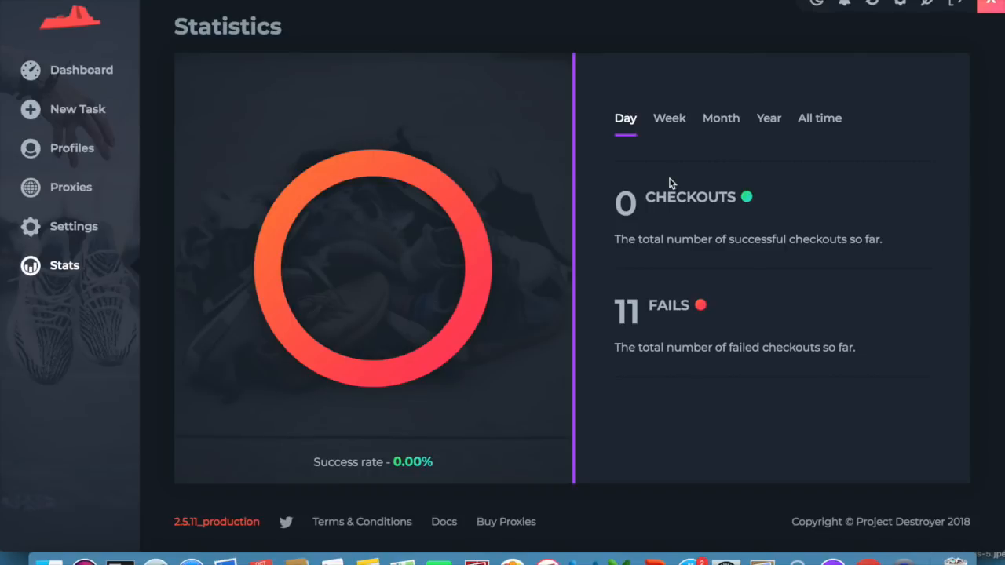
{"action": "left_click", "coordinate": [667, 130]}
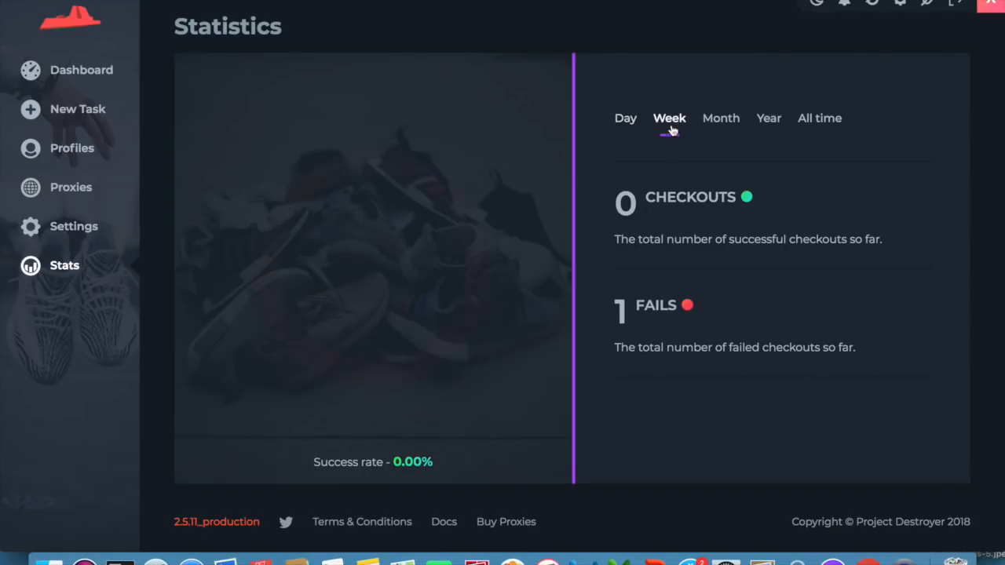
{"action": "left_click", "coordinate": [715, 129]}
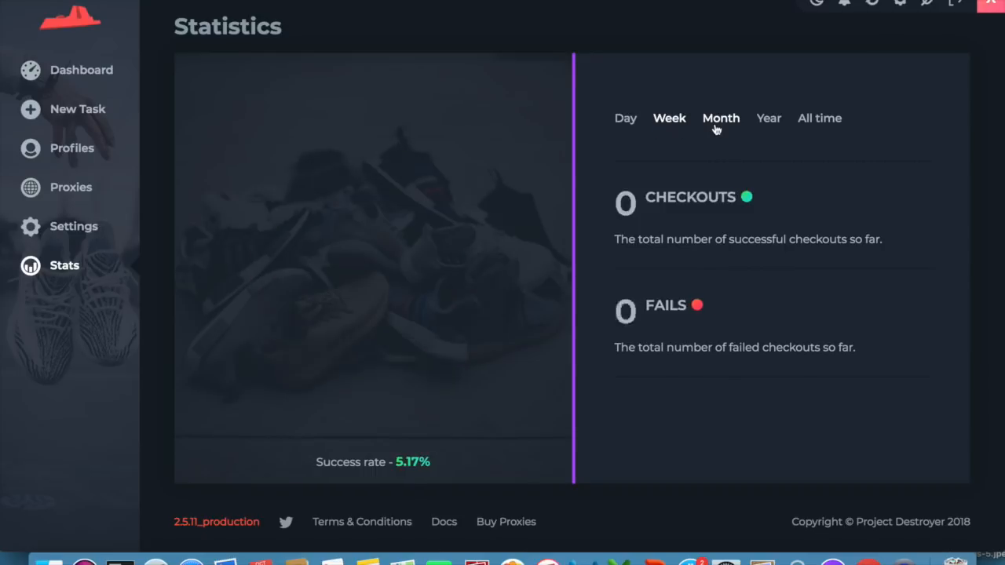
{"action": "left_click", "coordinate": [765, 122]}
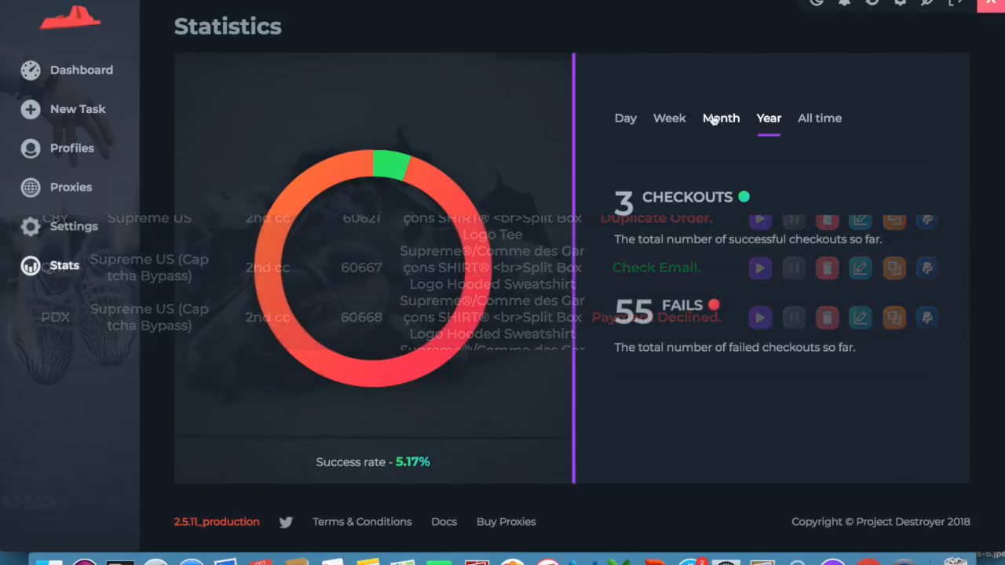
{"action": "left_click", "coordinate": [712, 117]}
{"action": "left_click", "coordinate": [626, 121]}
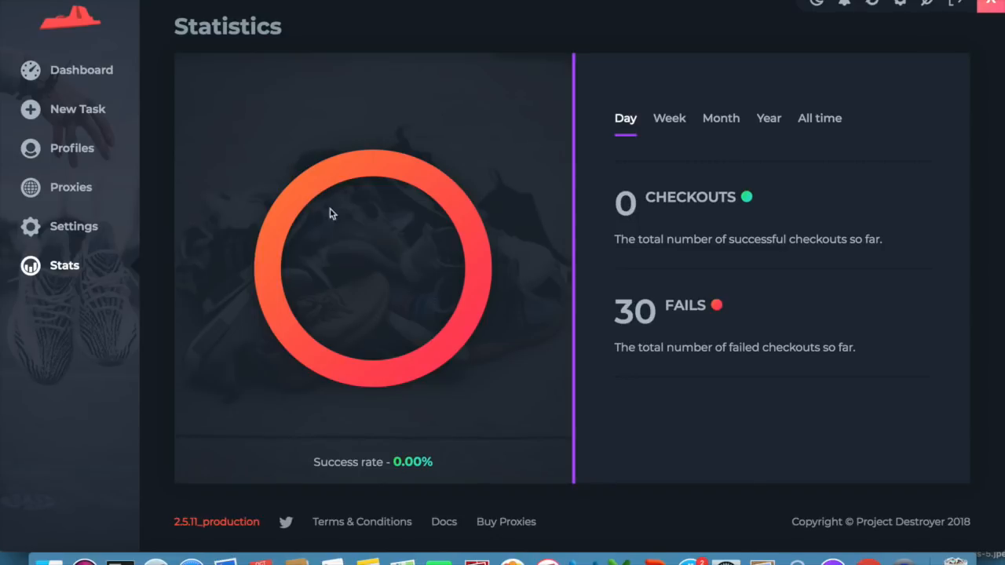
Return to the settings, run G Logout All, and check the exact time on the Time.is page before closing it.
{"action": "left_click", "coordinate": [58, 236]}
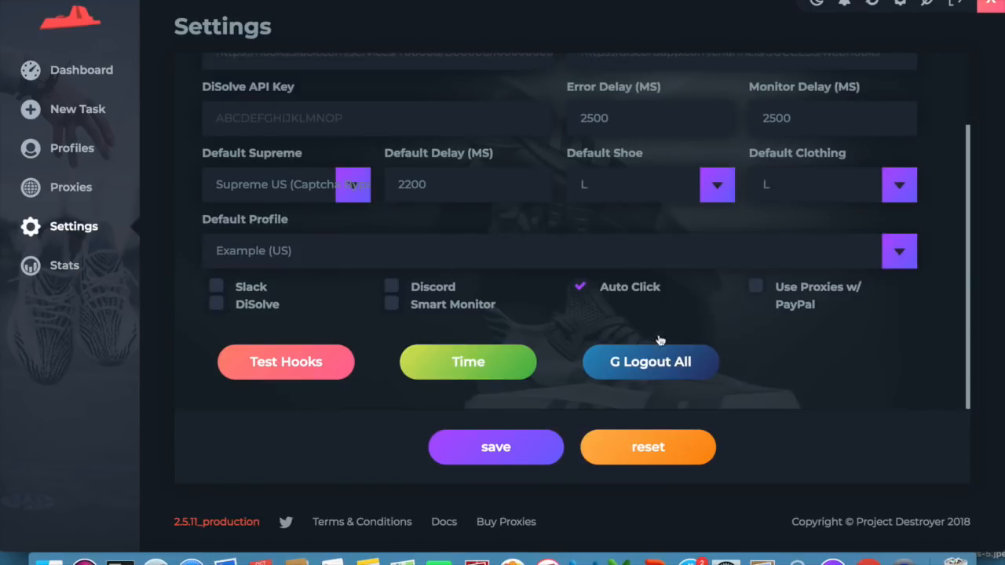
{"action": "left_click", "coordinate": [623, 367]}
{"action": "left_click", "coordinate": [605, 186]}
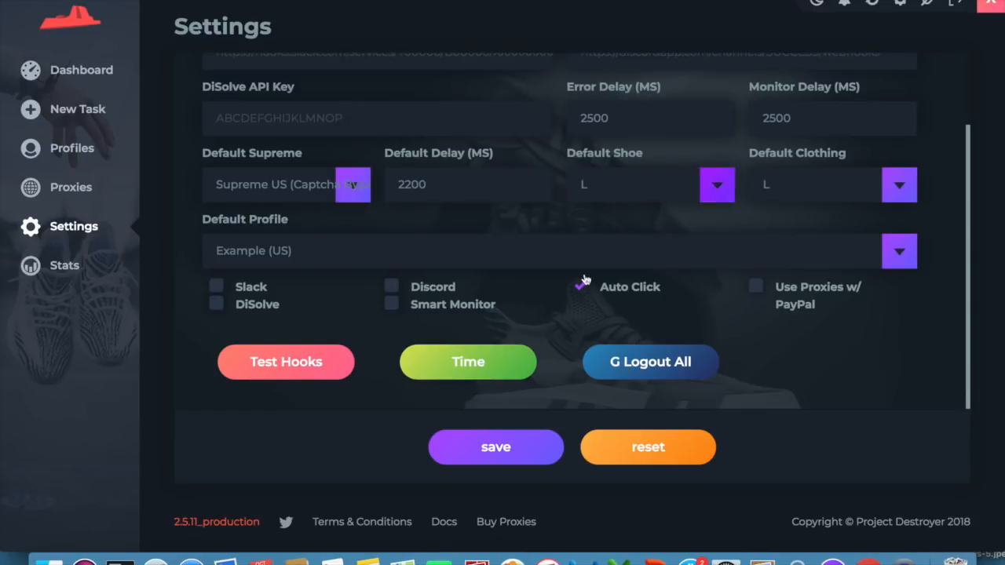
{"action": "left_click", "coordinate": [485, 368]}
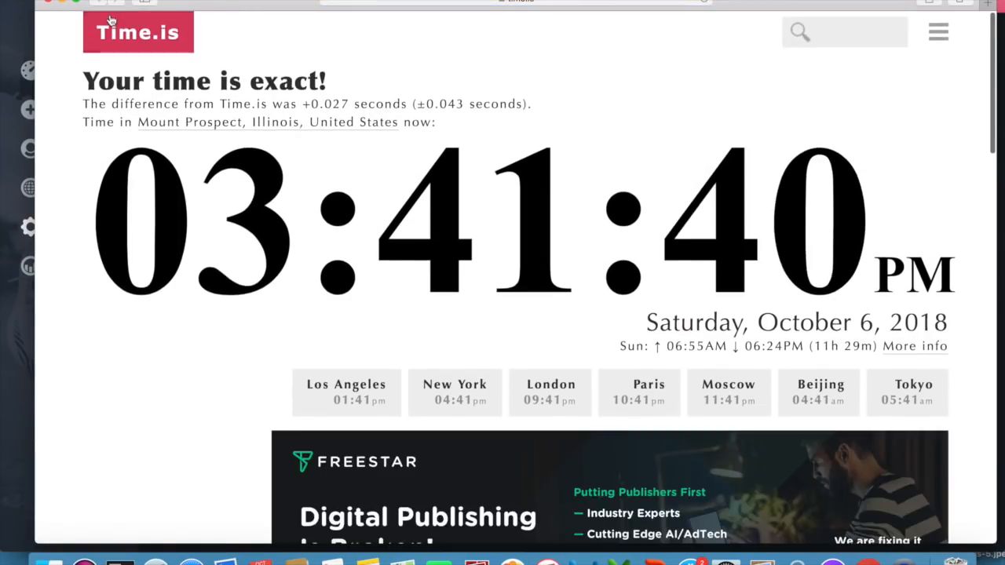
{"action": "left_click", "coordinate": [51, 5]}
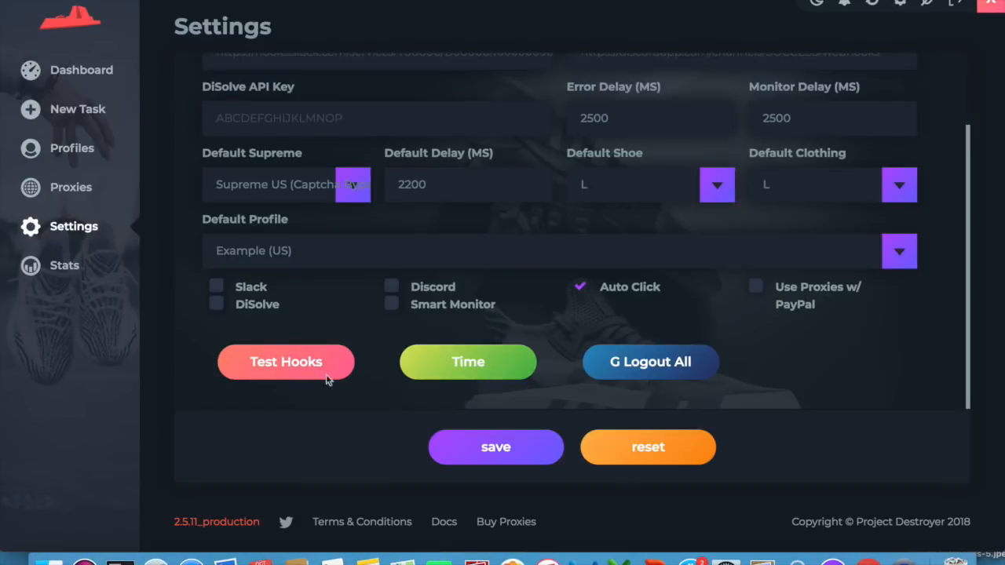